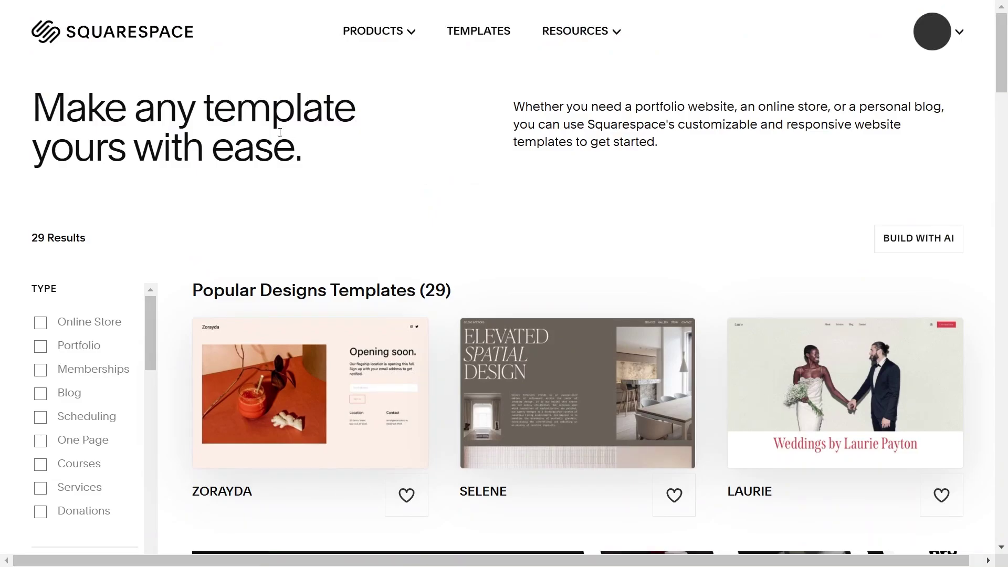
- Browse the Popular Designs templates in the gallery to compare the available layouts
{"action": "scroll", "coordinate": [247, 283], "scroll_direction": "down", "scroll_amount": 15}
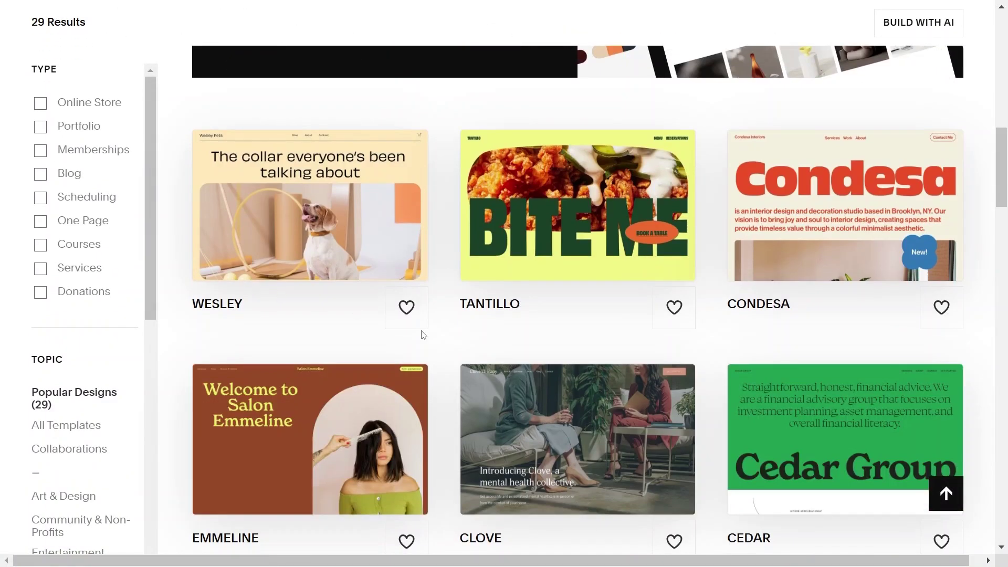
{"action": "scroll", "coordinate": [421, 333], "scroll_direction": "down", "scroll_amount": 7}
{"action": "scroll", "coordinate": [422, 335], "scroll_direction": "down", "scroll_amount": 15}
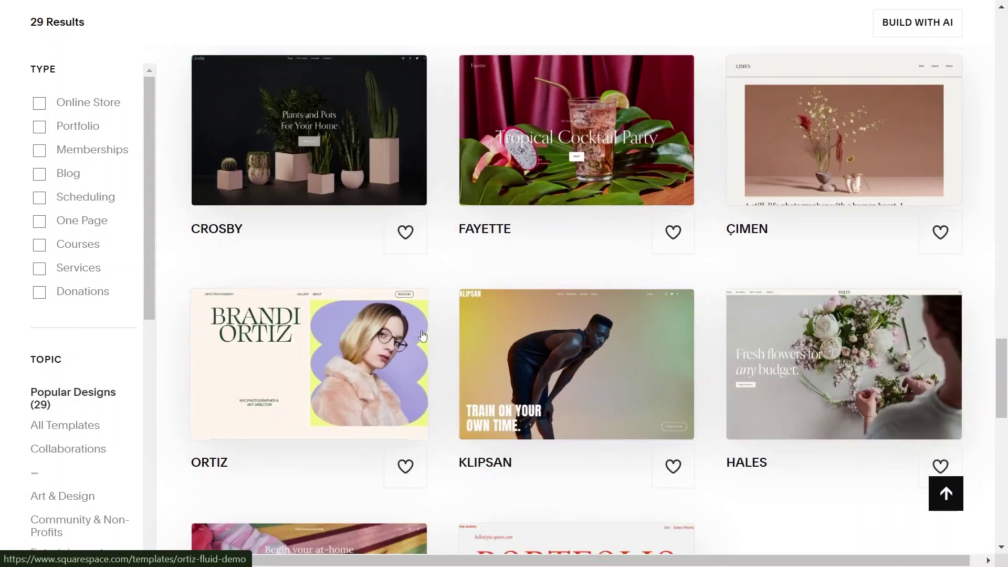
{"action": "scroll", "coordinate": [422, 335], "scroll_direction": "up", "scroll_amount": 20}
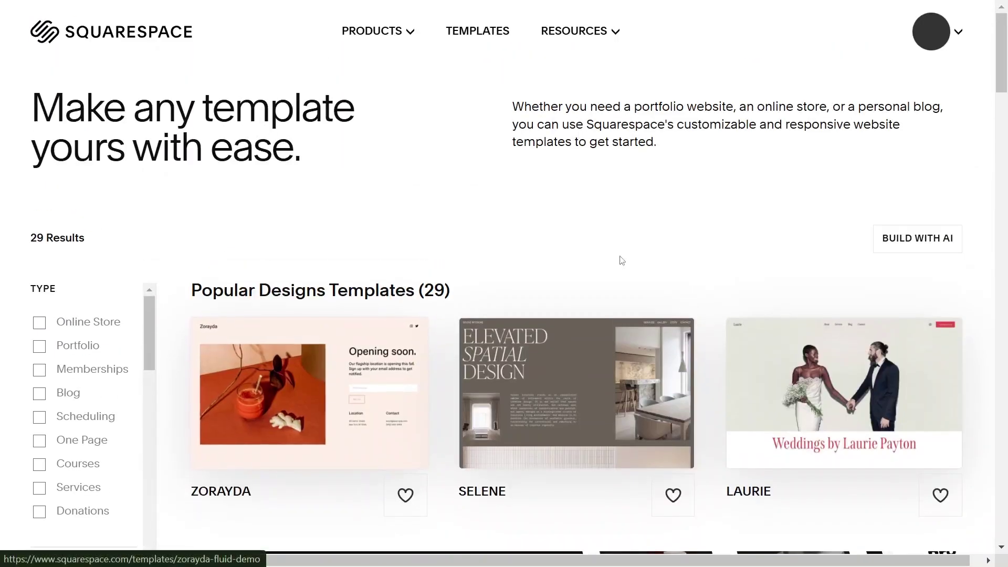
{"action": "scroll", "coordinate": [626, 218], "scroll_direction": "down", "scroll_amount": 9}
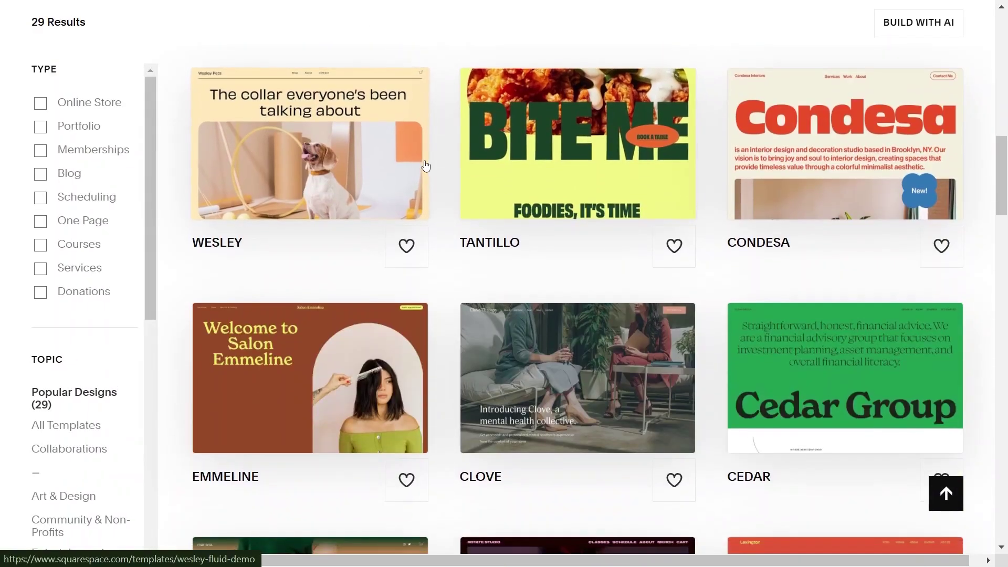
{"action": "scroll", "coordinate": [628, 231], "scroll_direction": "down", "scroll_amount": 8}
{"action": "scroll", "coordinate": [629, 240], "scroll_direction": "down", "scroll_amount": 8}
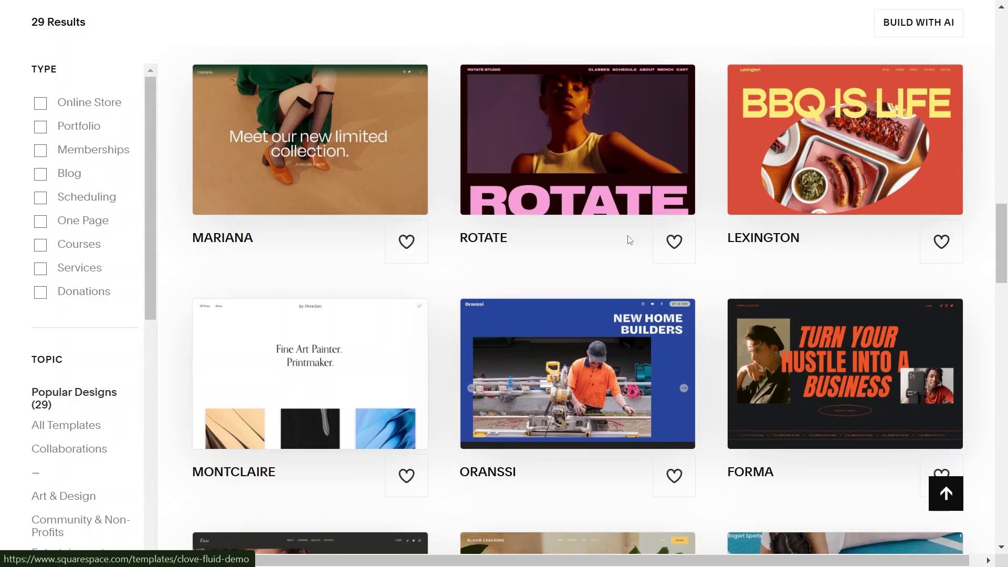
{"action": "scroll", "coordinate": [629, 240], "scroll_direction": "down", "scroll_amount": 3}
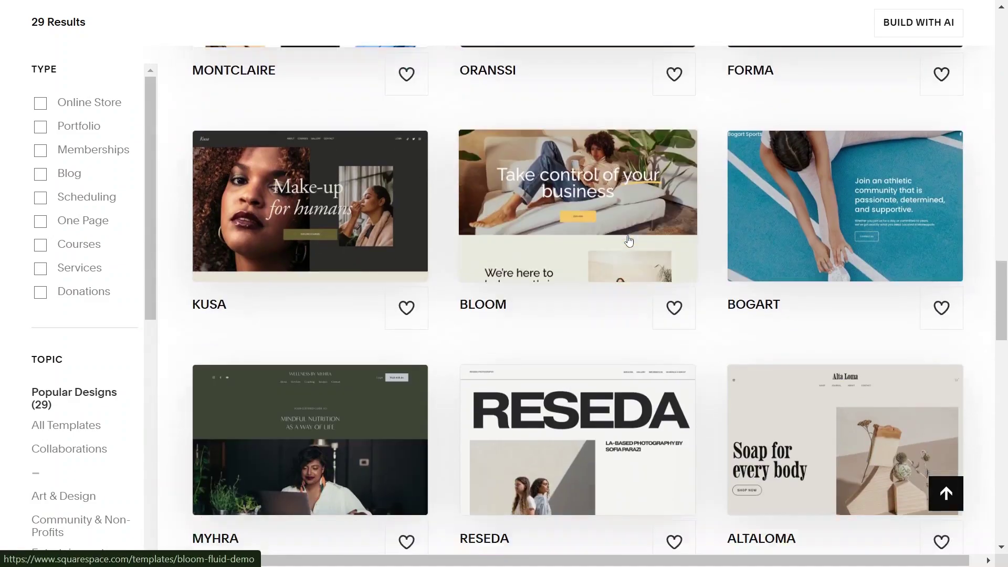
- Open the Bogart template and look over its preview page and recommended alternatives
{"action": "left_click", "coordinate": [857, 127]}
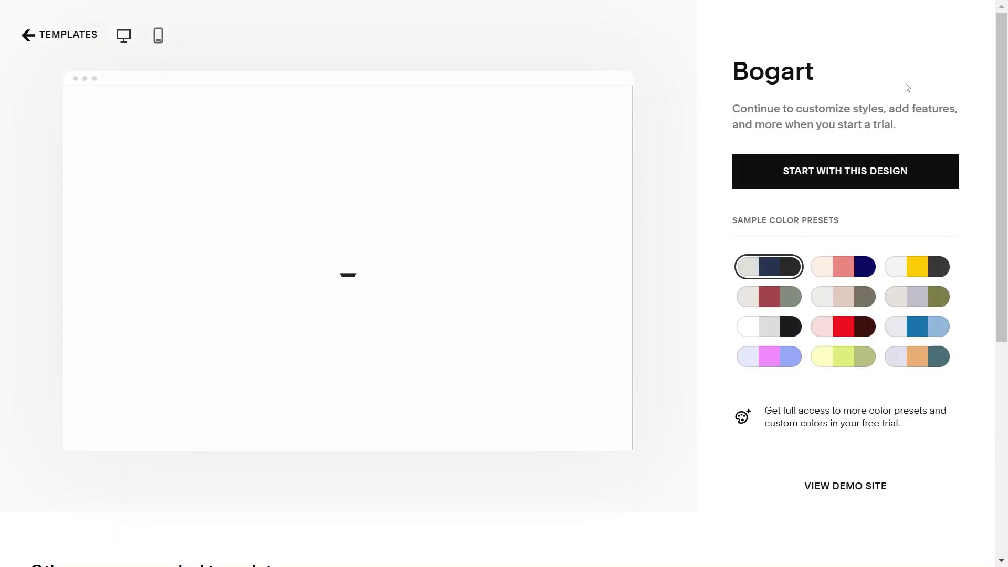
{"action": "scroll", "coordinate": [460, 286], "scroll_direction": "down", "scroll_amount": 5}
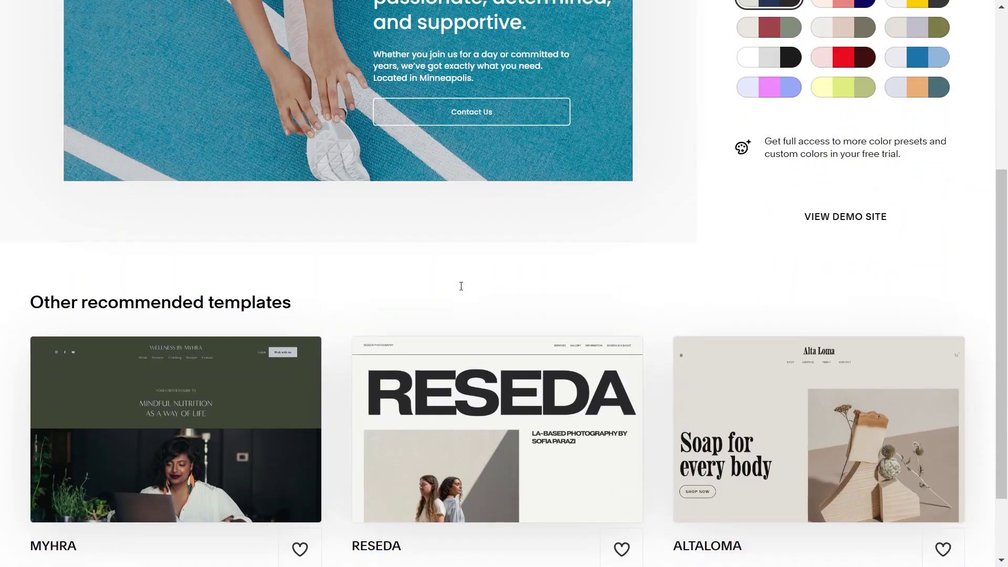
{"action": "scroll", "coordinate": [461, 286], "scroll_direction": "up", "scroll_amount": 5}
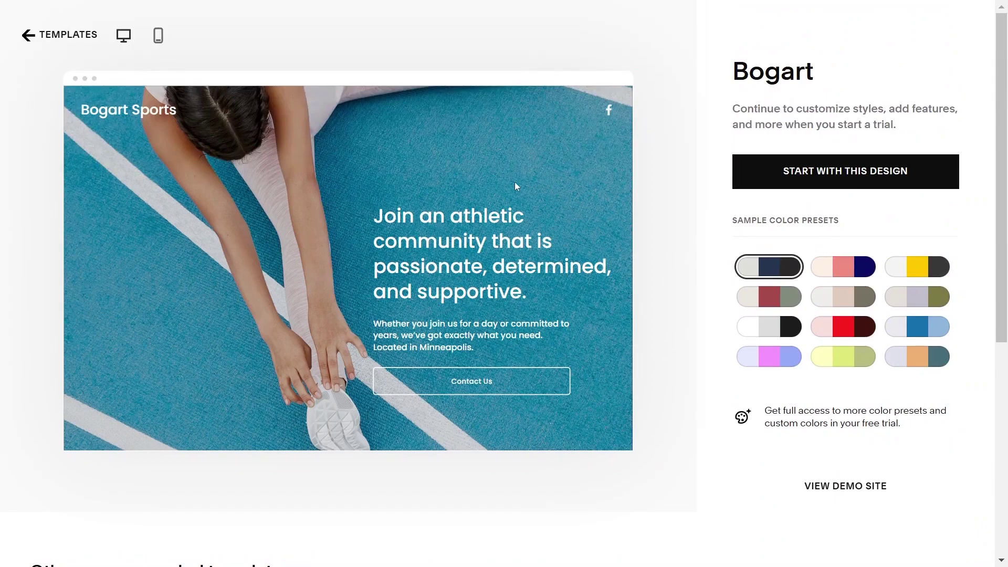
- Try the white-grey-black, pink-red-maroon and cream-coral-navy color presets on the Bogart preview, ending on the original grey-navy-black preset
{"action": "left_click", "coordinate": [767, 326]}
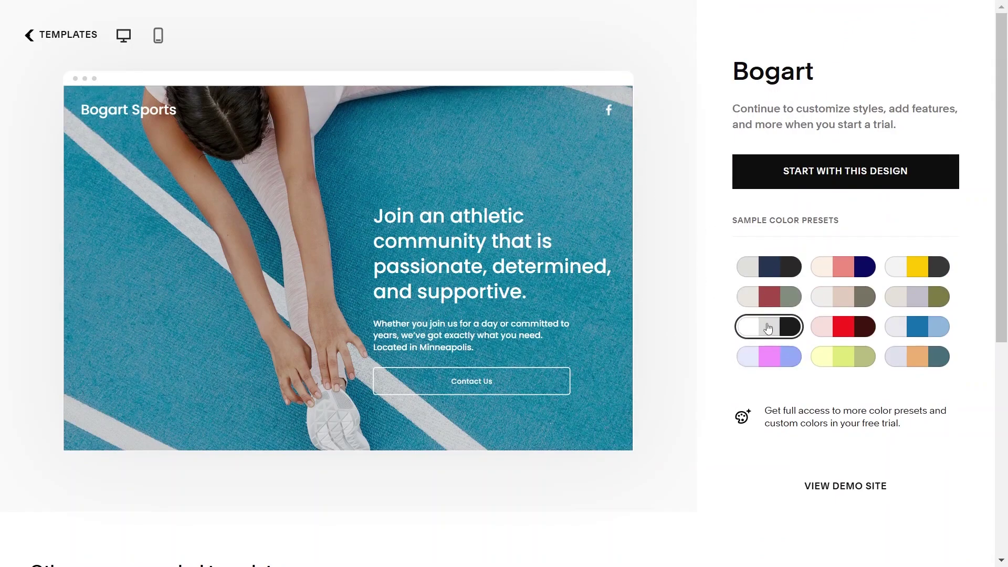
{"action": "left_click", "coordinate": [856, 323]}
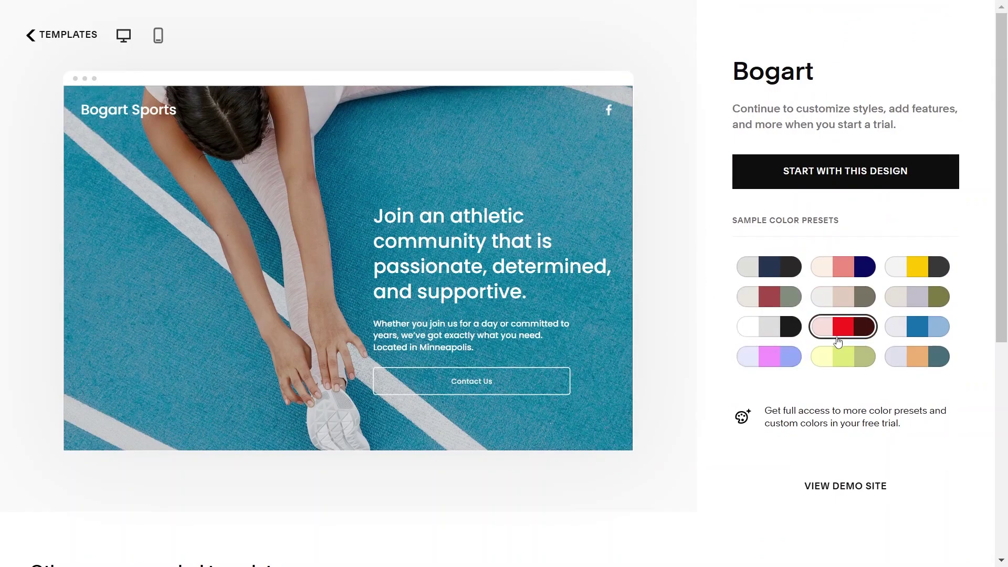
{"action": "left_click", "coordinate": [843, 267]}
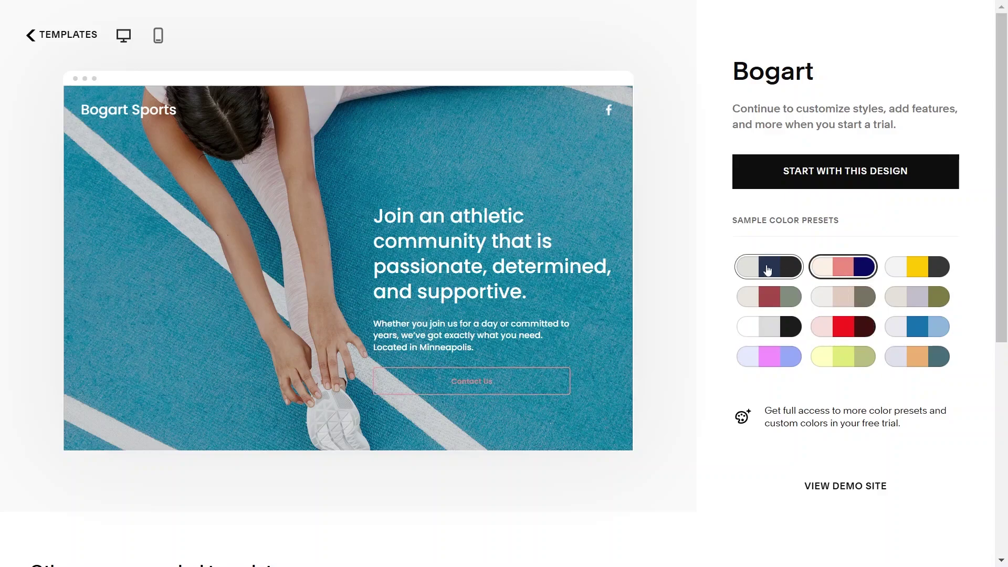
{"action": "left_click", "coordinate": [760, 268]}
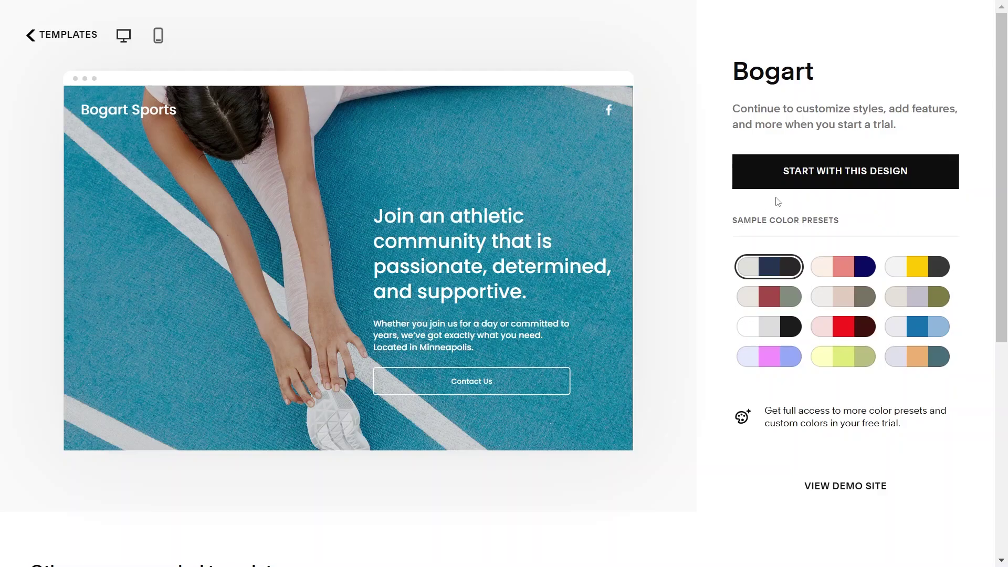
- Start a site with the Bogart design and name it "Portfolio Site"
{"action": "left_click", "coordinate": [824, 187]}
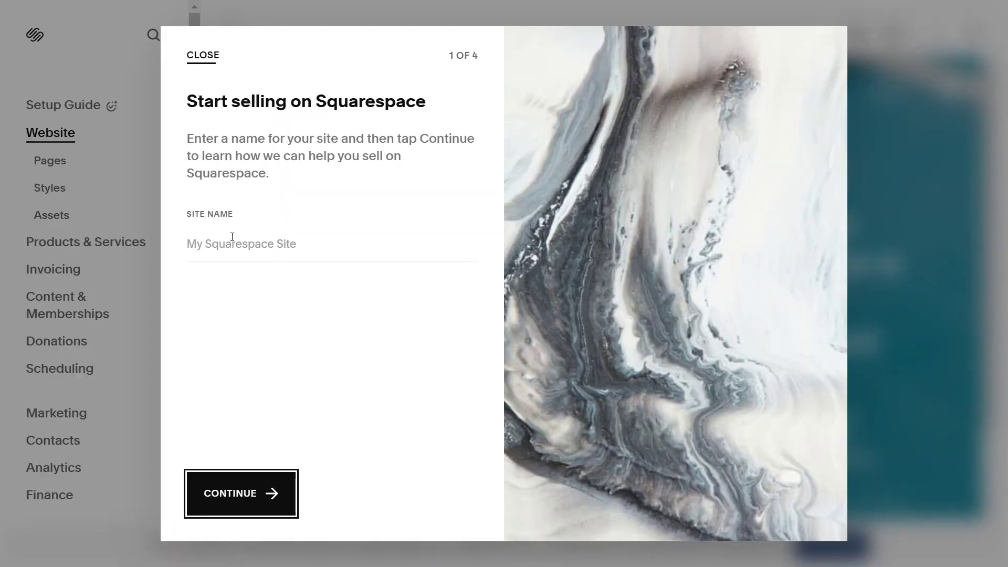
{"action": "left_click", "coordinate": [232, 237]}
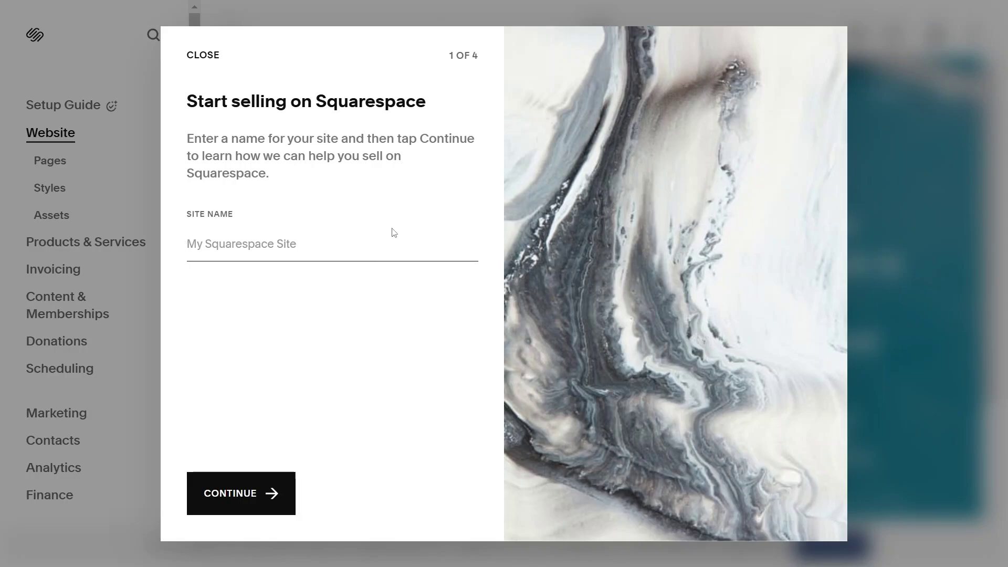
{"action": "type", "text": "Portfolio Site"}
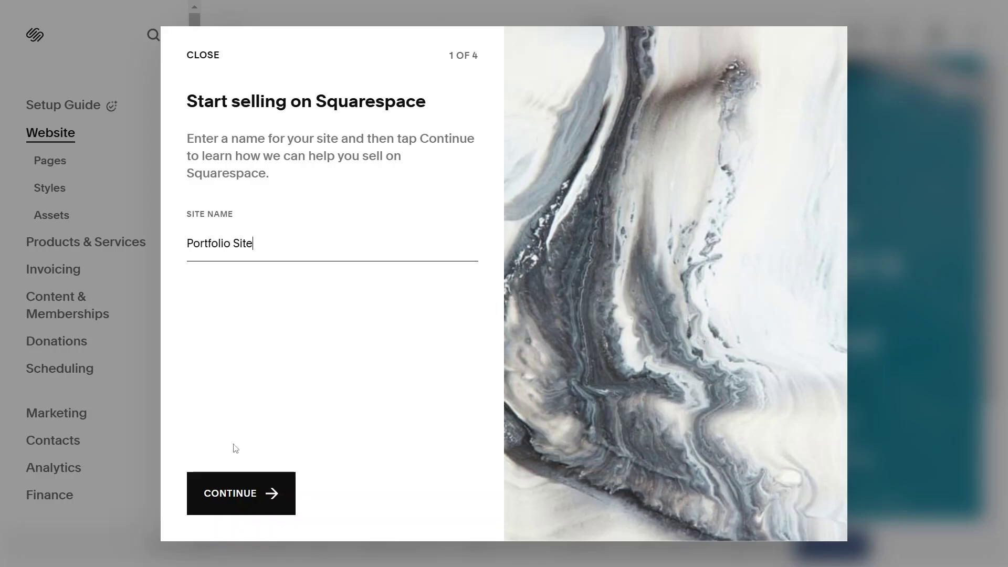
{"action": "left_click", "coordinate": [212, 493]}
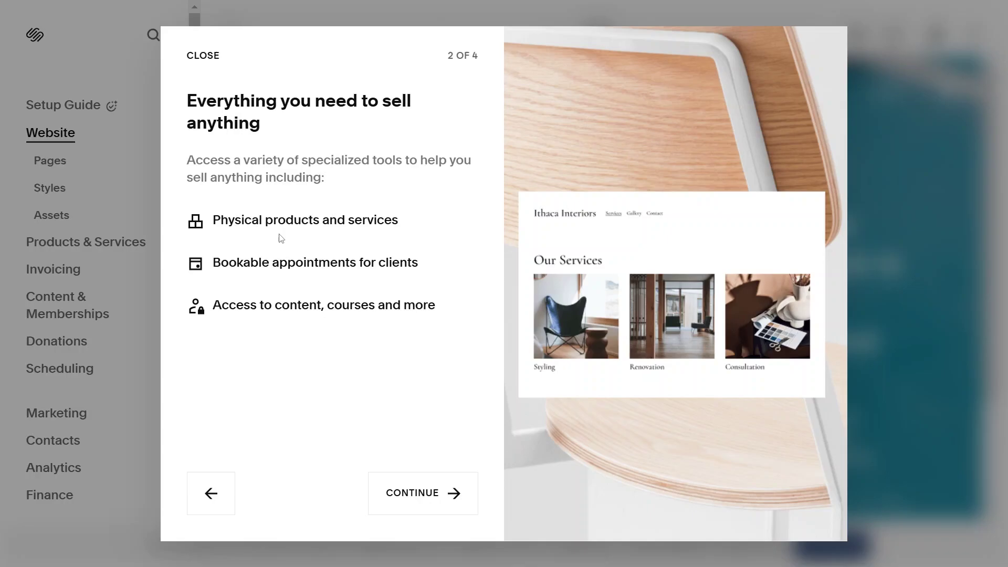
- Complete the remaining pages of the selling introduction and dismiss the Invoicing tip
{"action": "left_click", "coordinate": [405, 488]}
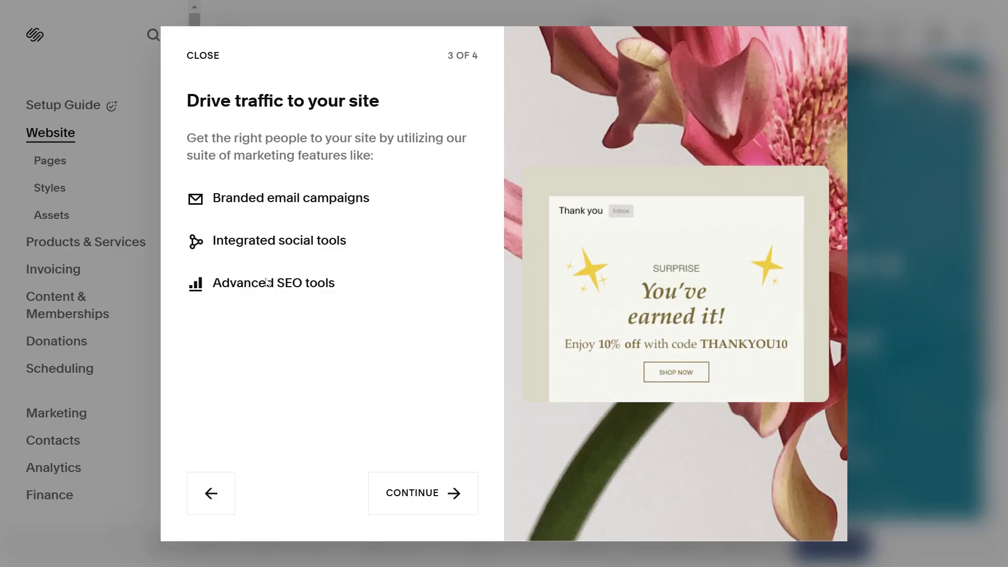
{"action": "left_click", "coordinate": [398, 493]}
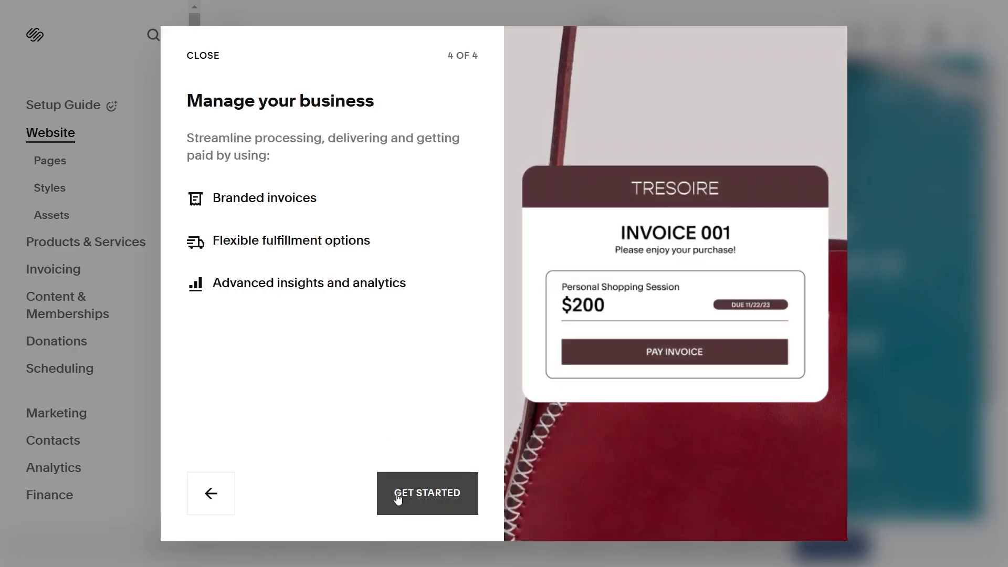
{"action": "left_click", "coordinate": [426, 493]}
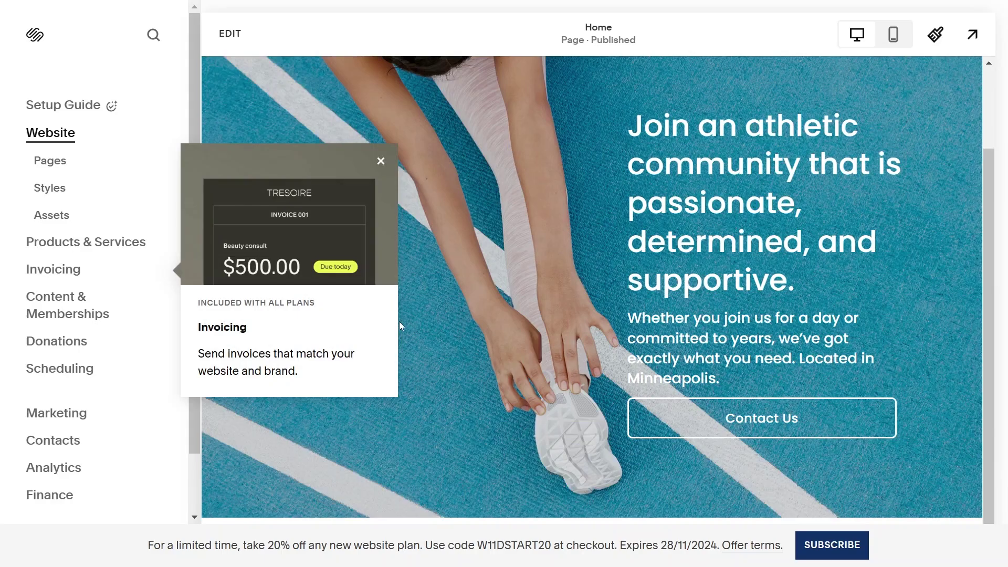
{"action": "left_click", "coordinate": [381, 160]}
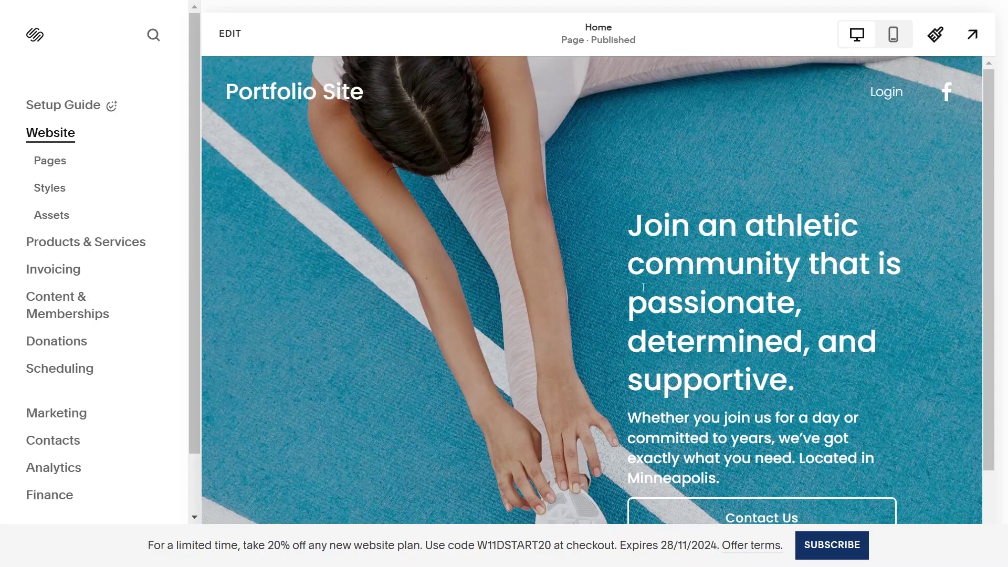
- Examine the site's page list and the page types that can be added to the Not Linked section
{"action": "scroll", "coordinate": [566, 337], "scroll_direction": "down", "scroll_amount": 2}
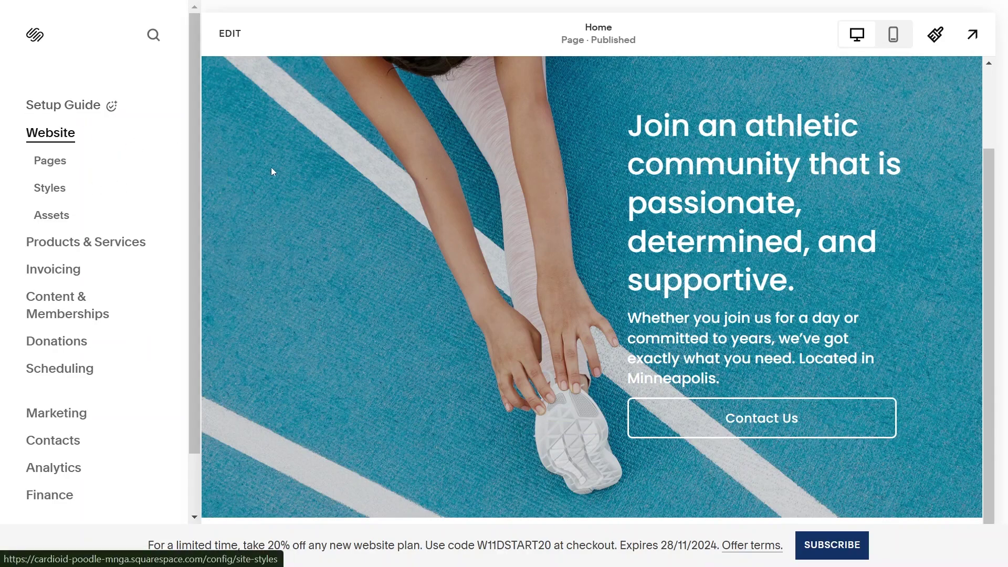
{"action": "left_click", "coordinate": [76, 168]}
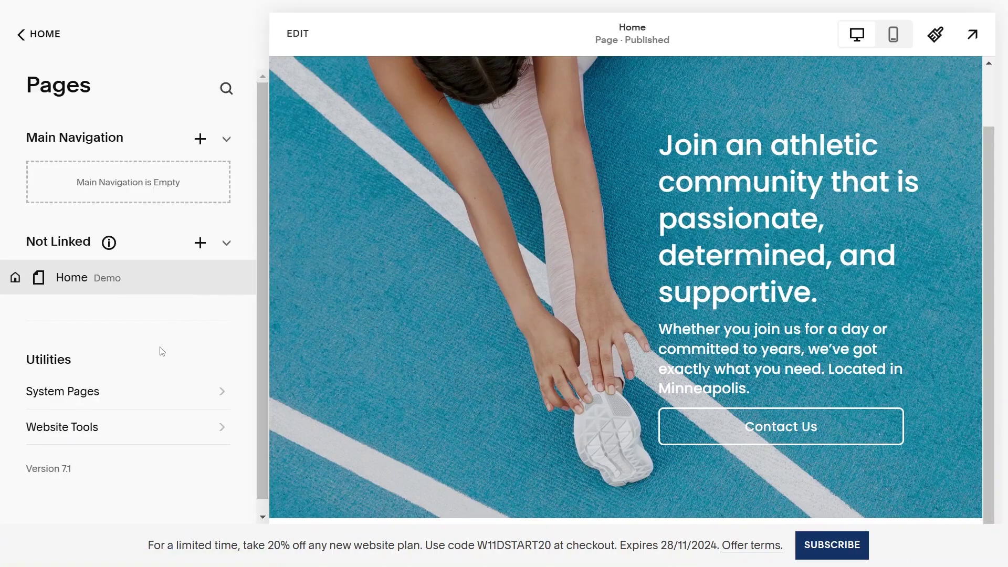
{"action": "left_click", "coordinate": [201, 243]}
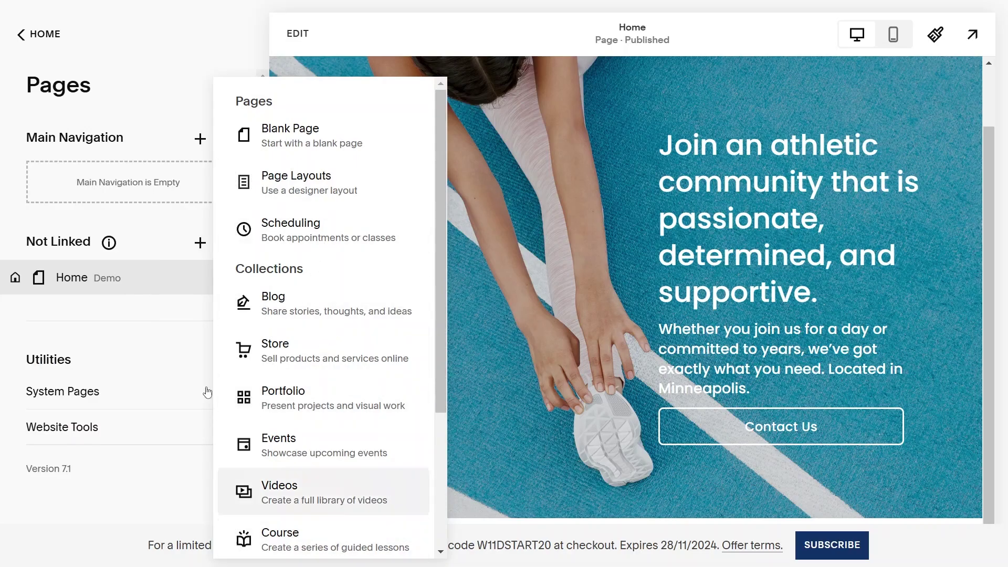
{"action": "left_click", "coordinate": [44, 34]}
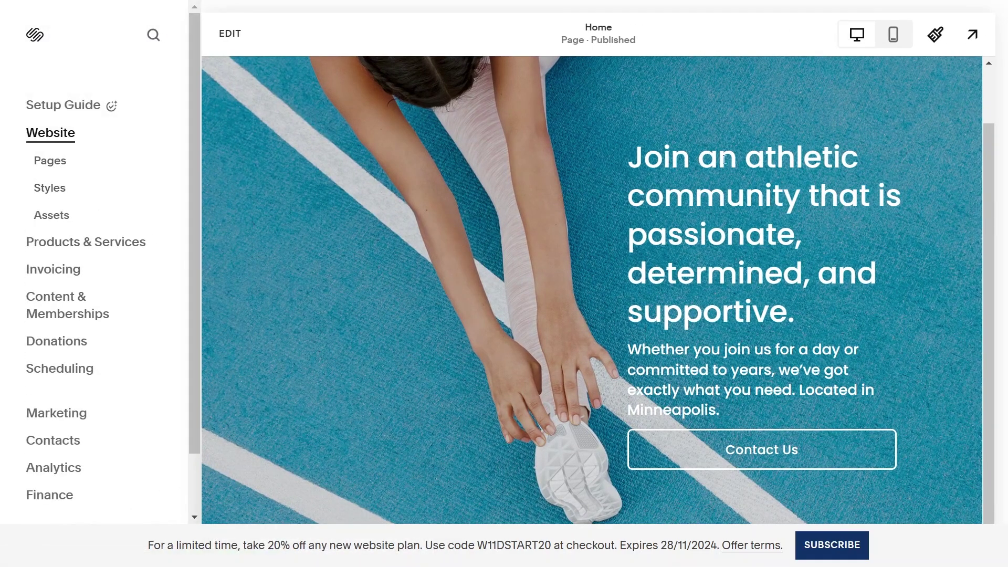
- Open the Home page for editing and start editing the paragraph text below the headline
{"action": "scroll", "coordinate": [686, 232], "scroll_direction": "down", "scroll_amount": 1}
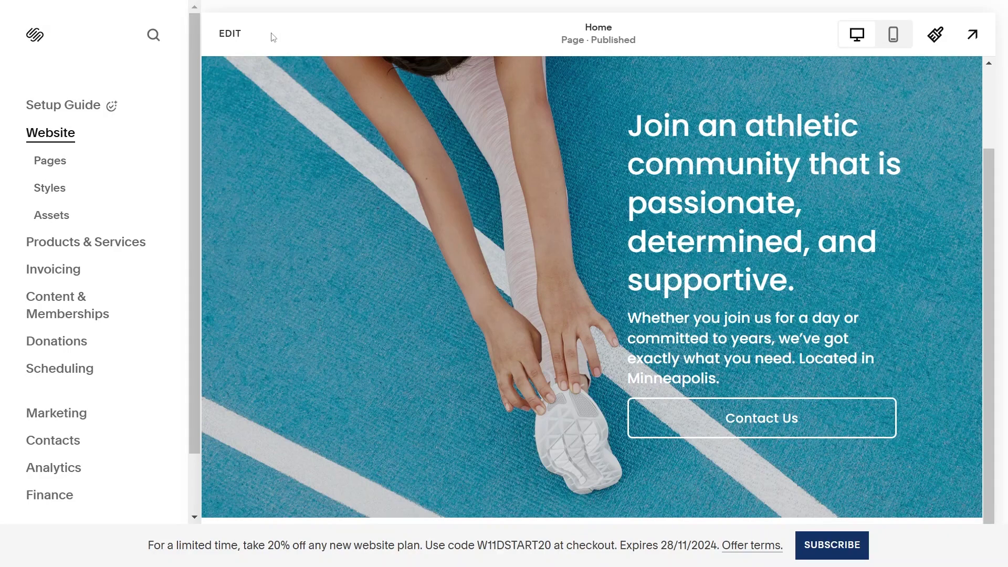
{"action": "left_click", "coordinate": [228, 34]}
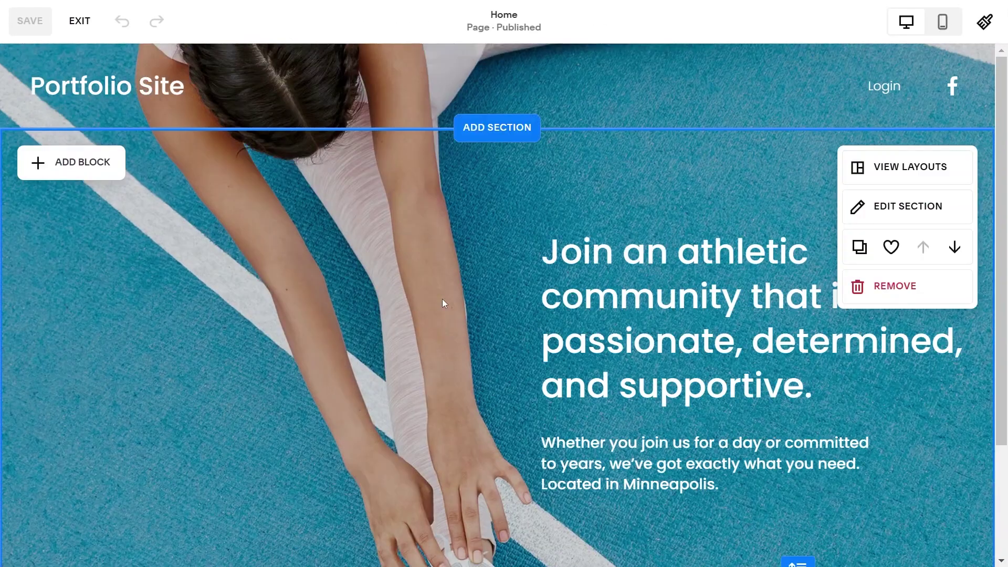
{"action": "scroll", "coordinate": [442, 303], "scroll_direction": "down", "scroll_amount": 2}
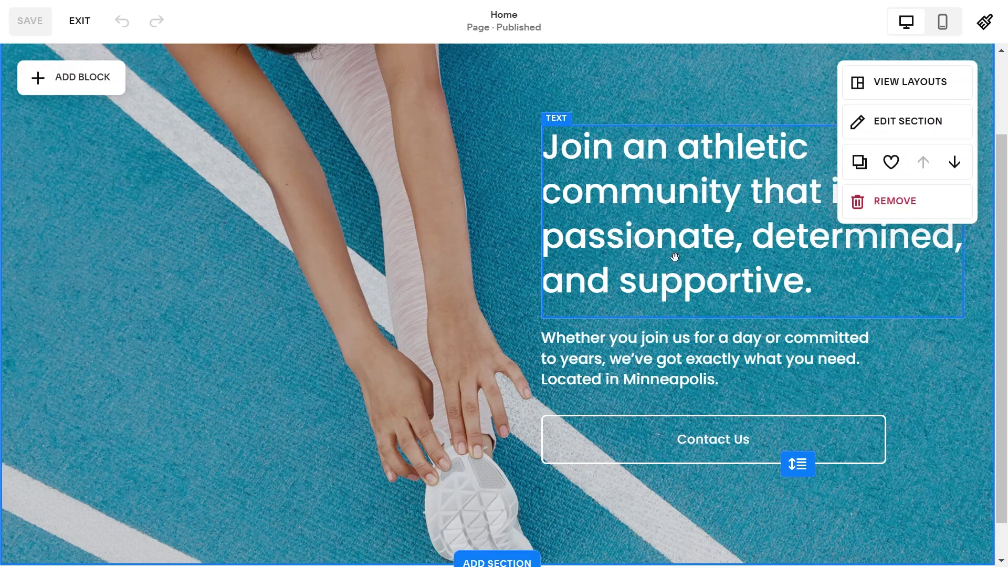
{"action": "left_click", "coordinate": [675, 257]}
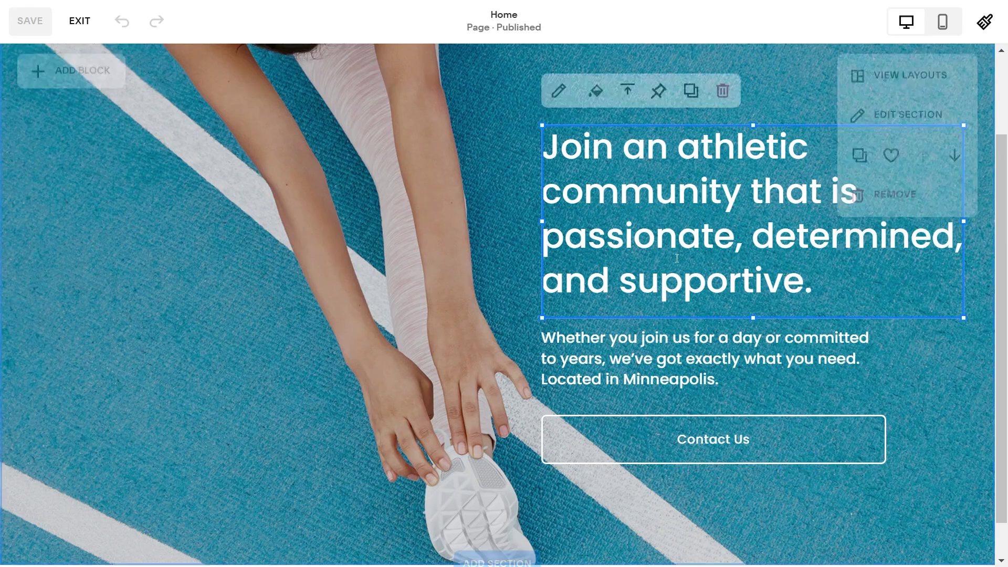
{"action": "left_click", "coordinate": [701, 339]}
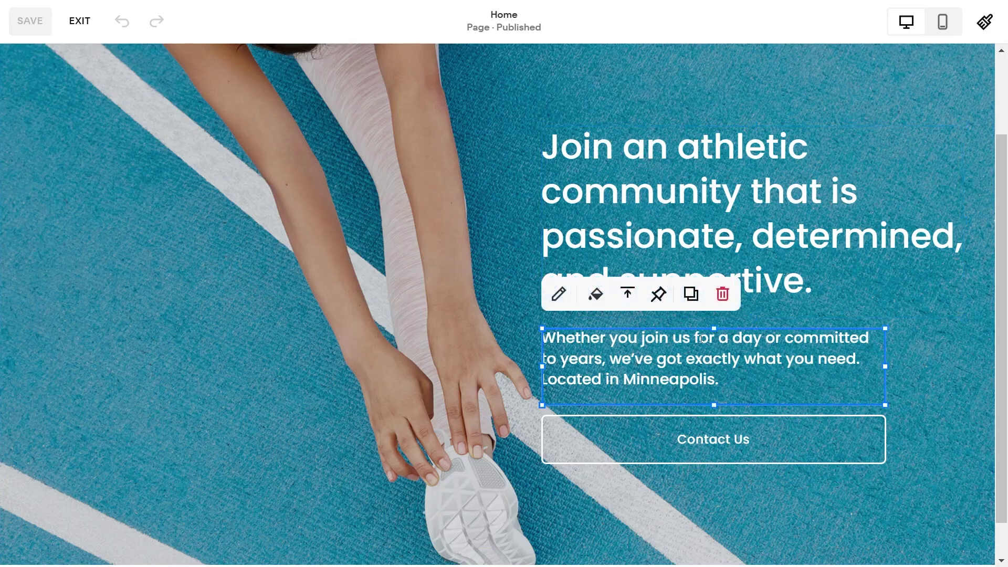
{"action": "left_click", "coordinate": [558, 294]}
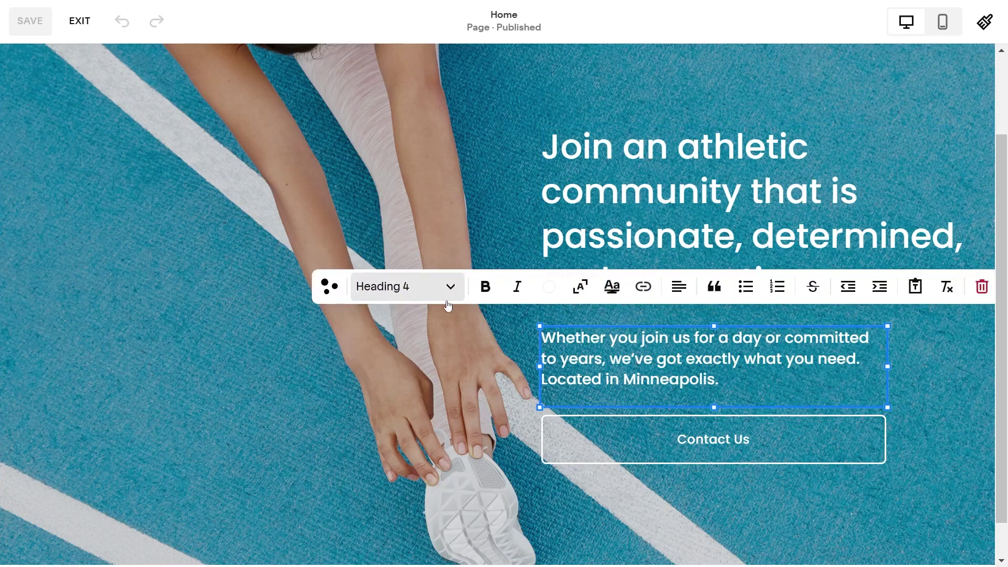
- Open the Squarespace AI writing assistant for the paragraph and accept its introduction and content generation terms
{"action": "left_click", "coordinate": [326, 286]}
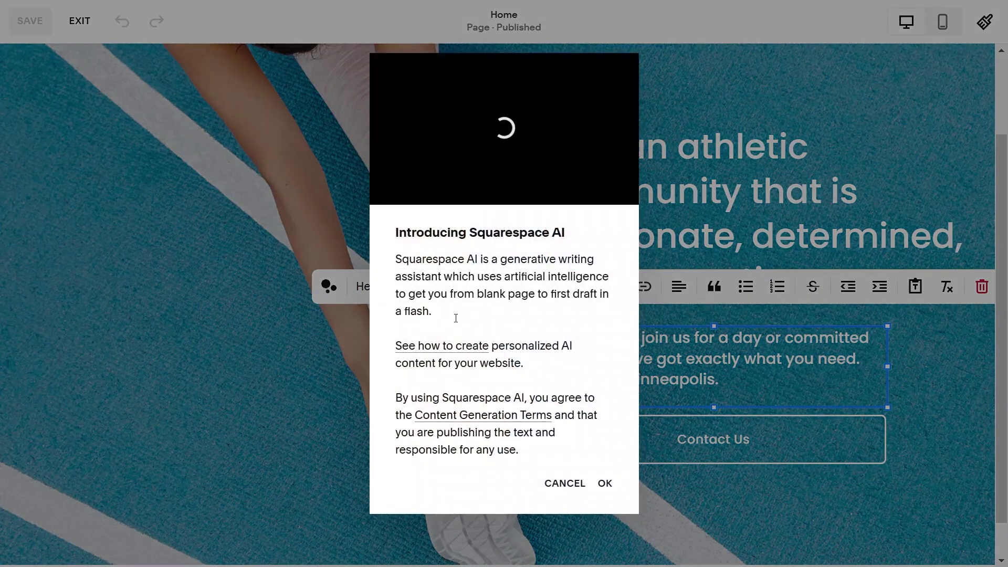
{"action": "left_click", "coordinate": [604, 483]}
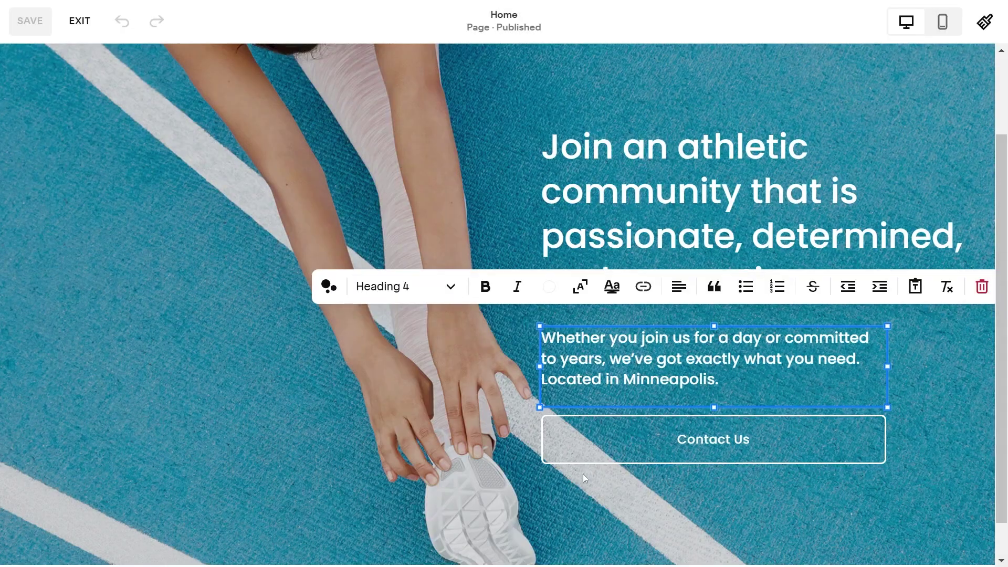
{"action": "left_click", "coordinate": [330, 287]}
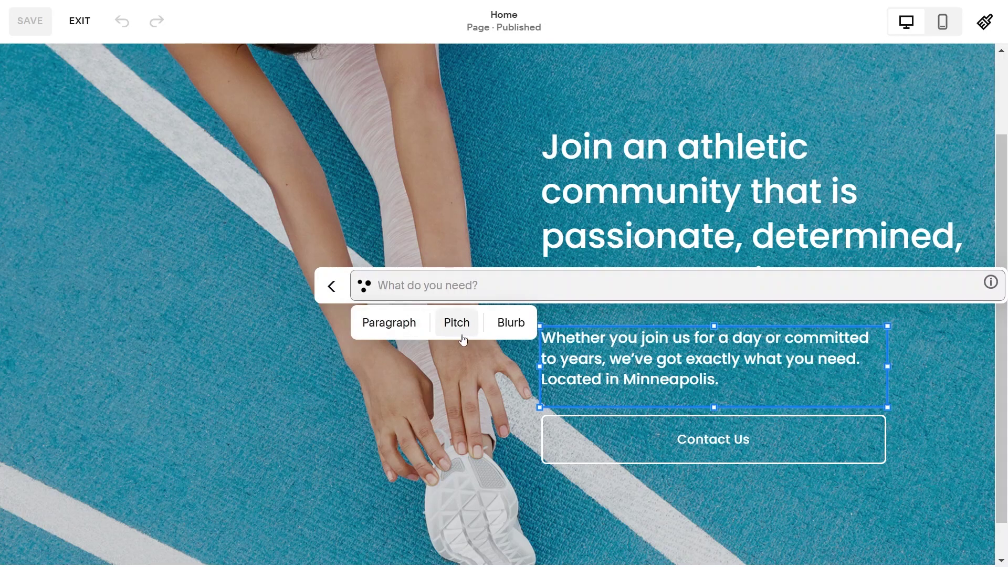
- Generate a blurb in the paragraph with the prompt "Write a blurb about my work as professional tennis coach ."
{"action": "left_click", "coordinate": [512, 326]}
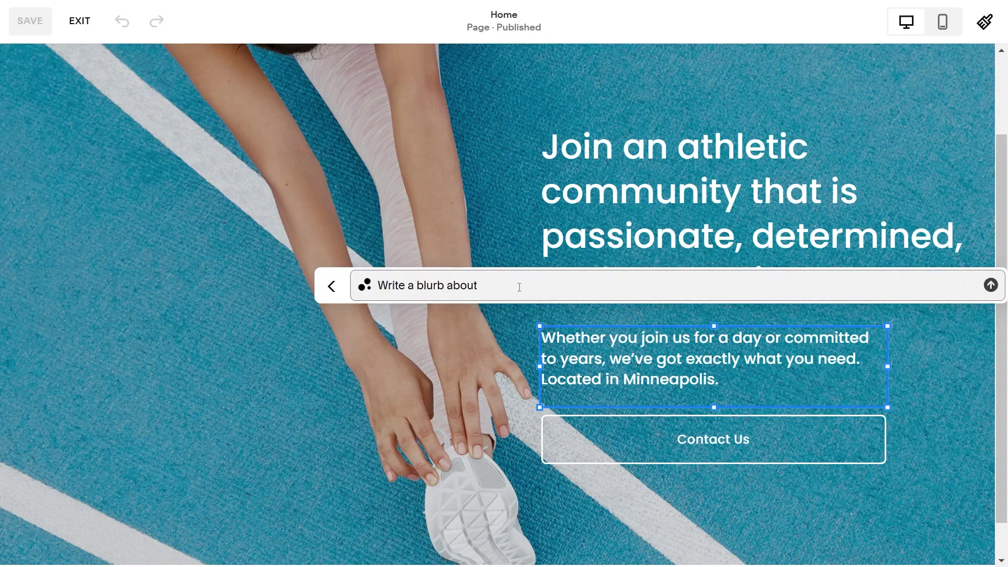
{"action": "type", "text": "my work as profeesional"}
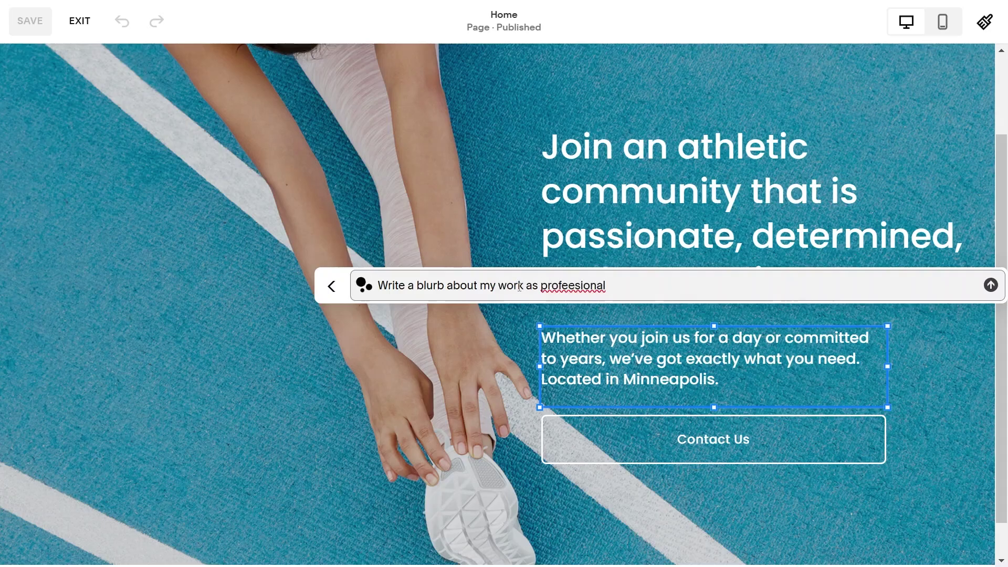
{"action": "key", "text": "BackSpace"}
{"action": "right_click", "coordinate": [571, 286]}
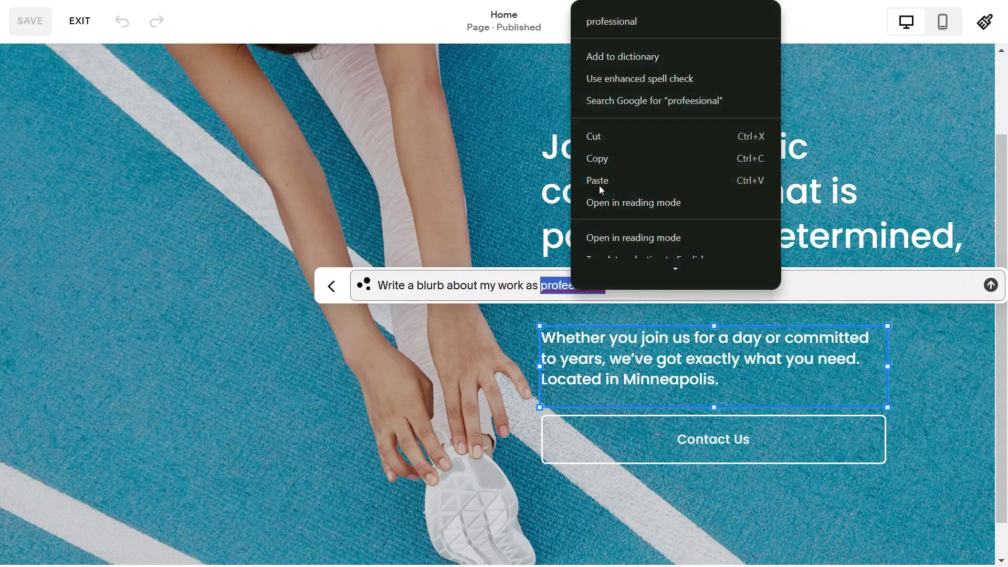
{"action": "left_click", "coordinate": [630, 24]}
{"action": "type", "text": "tennis coach ."}
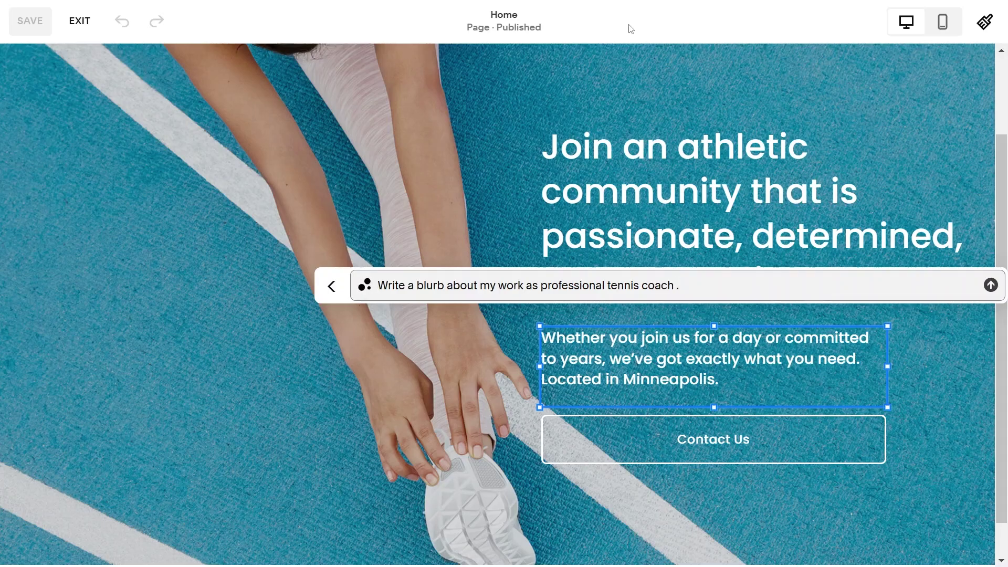
{"action": "key", "text": "Return"}
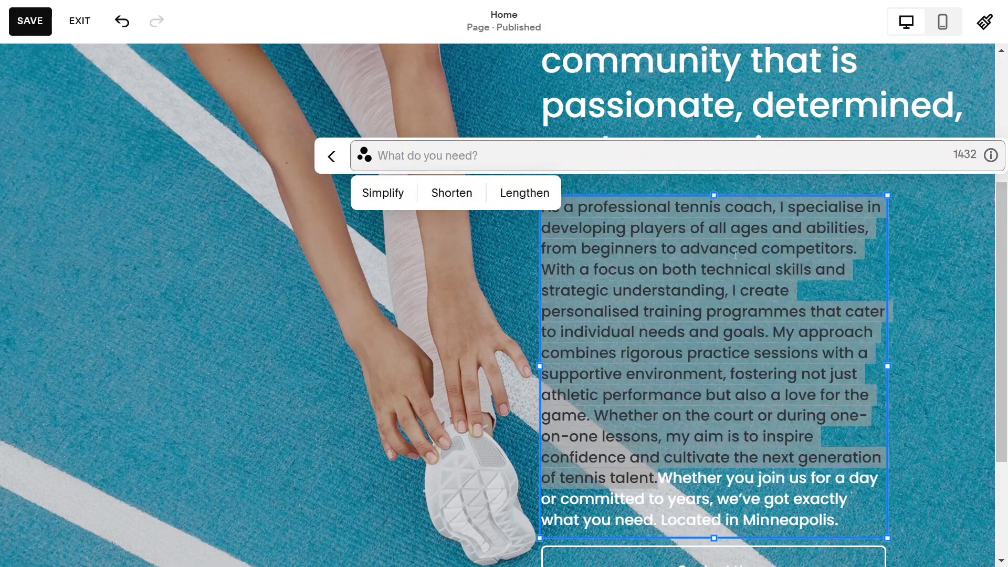
- Delete the paragraph text from "My approach combines" through "Located in Minneapolis." and leave text editing
{"action": "left_click", "coordinate": [744, 392]}
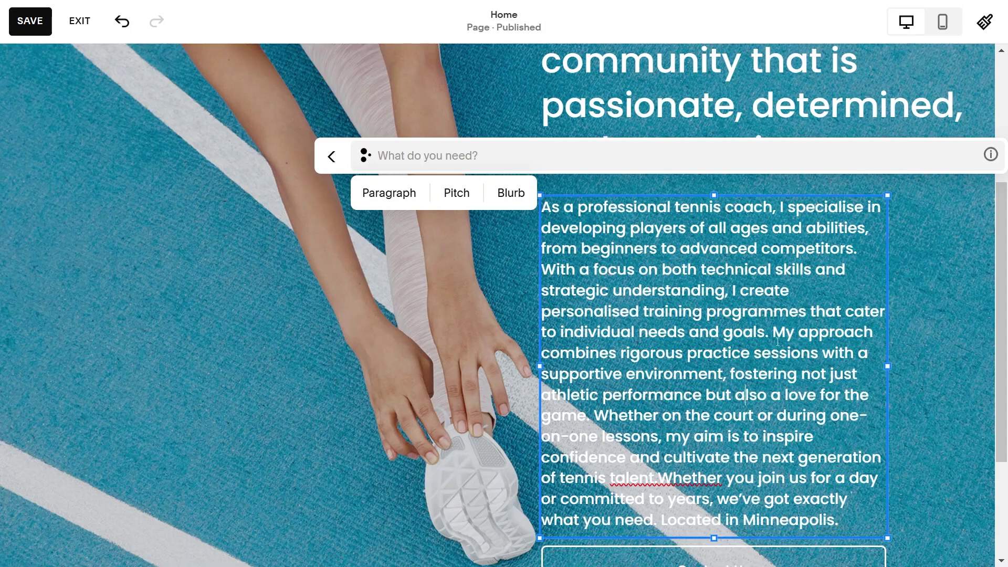
{"action": "left_click_drag", "start_coordinate": [771, 333], "coordinate": [840, 530]}
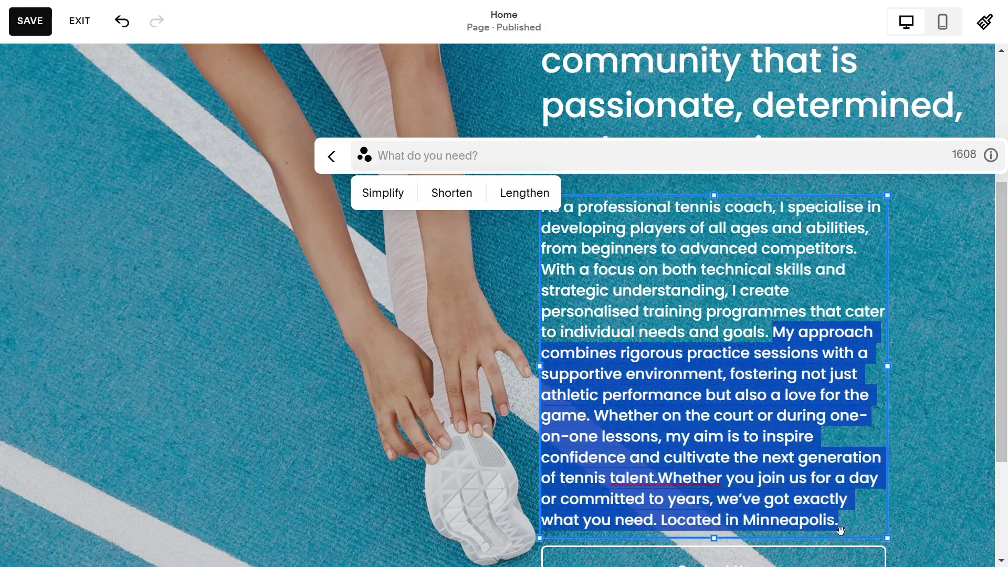
{"action": "key", "text": "BackSpace"}
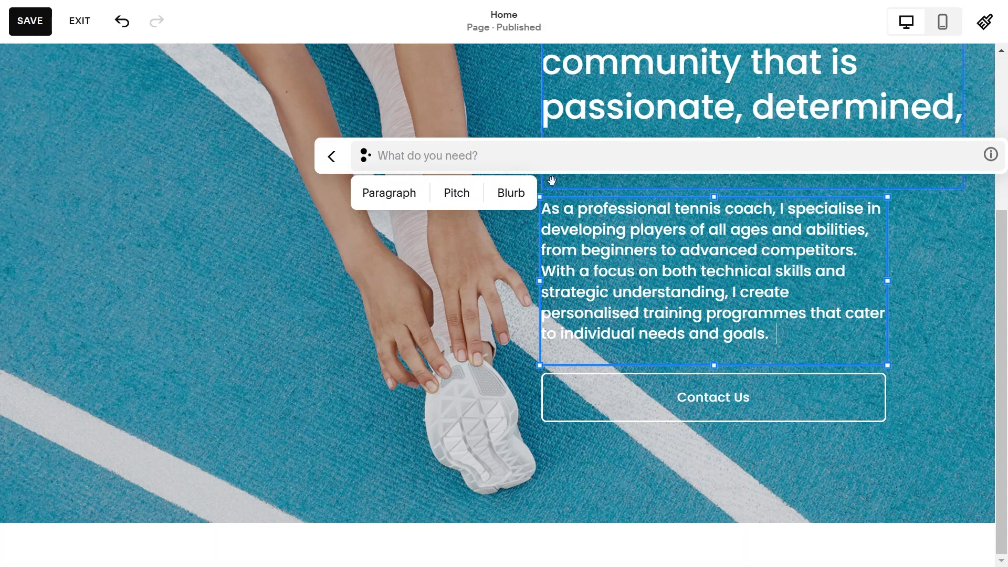
{"action": "left_click", "coordinate": [336, 315]}
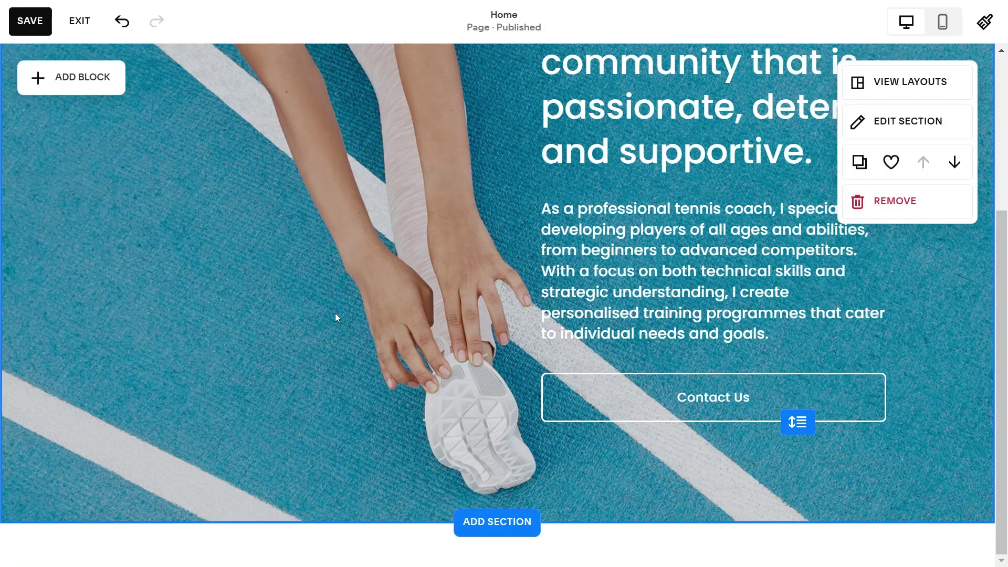
- Open the section library for inserting a new section below the hero section
{"action": "scroll", "coordinate": [546, 315], "scroll_direction": "up", "scroll_amount": 4}
{"action": "scroll", "coordinate": [551, 241], "scroll_direction": "down", "scroll_amount": 4}
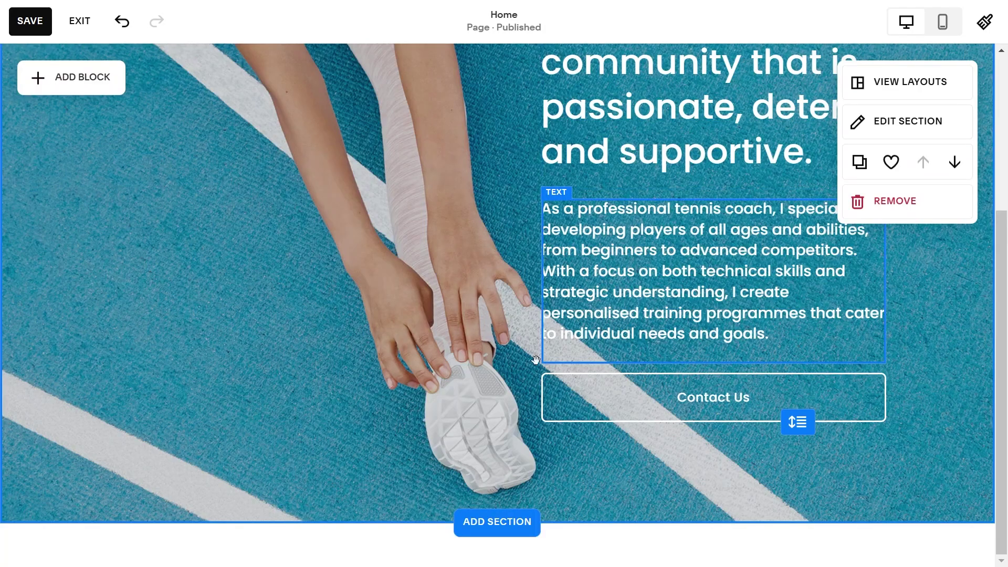
{"action": "scroll", "coordinate": [572, 177], "scroll_direction": "up", "scroll_amount": 4}
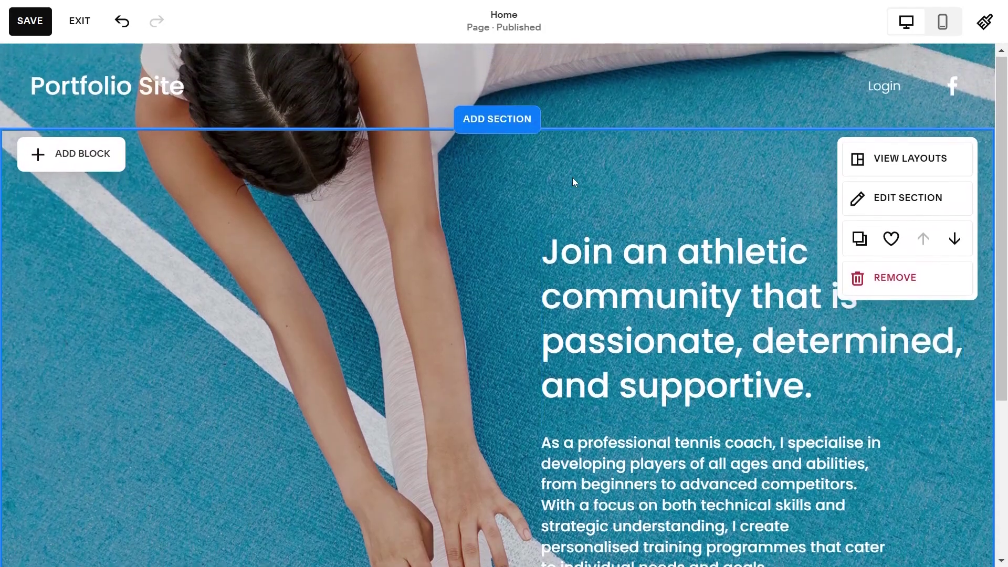
{"action": "scroll", "coordinate": [573, 177], "scroll_direction": "down", "scroll_amount": 4}
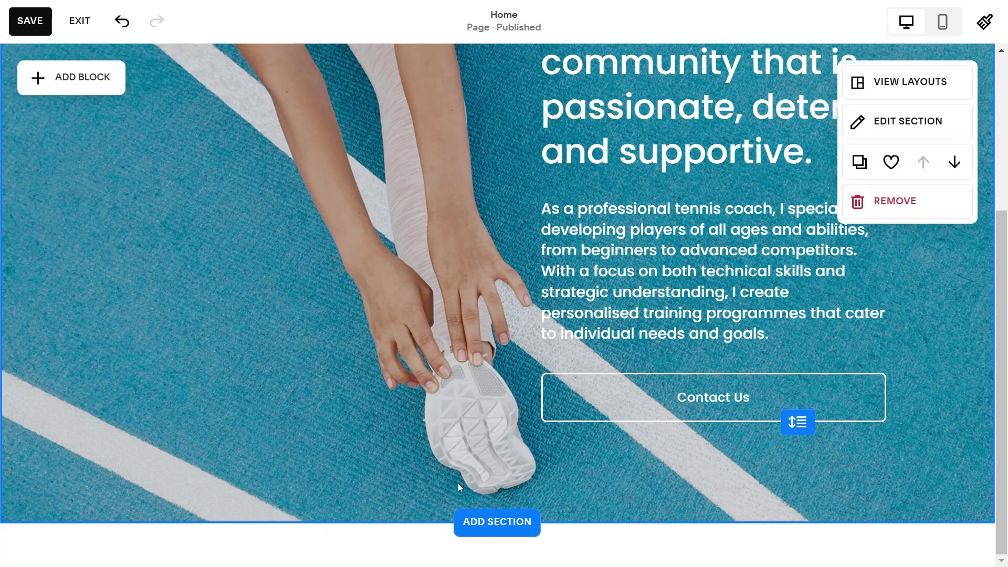
{"action": "left_click", "coordinate": [475, 525]}
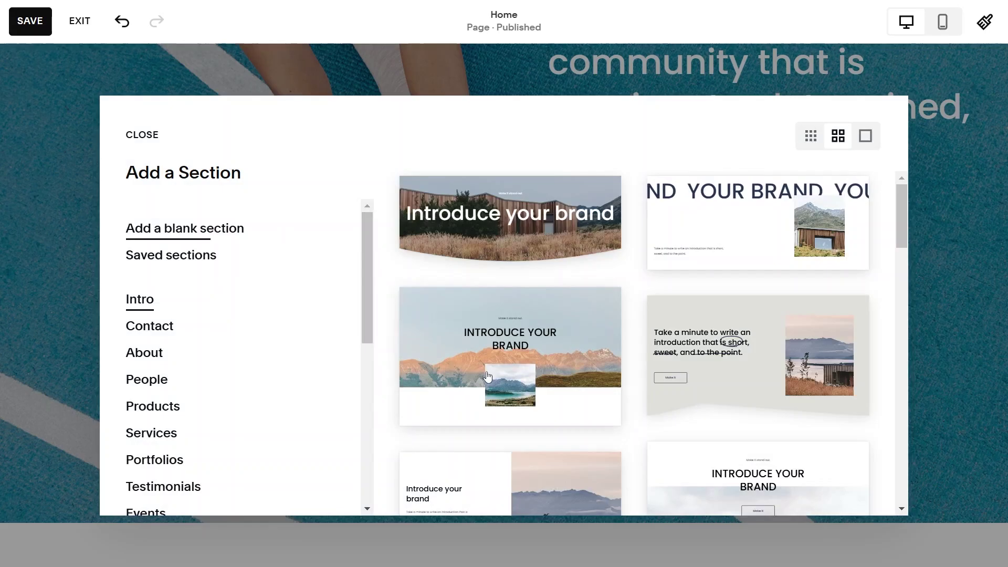
- Examine the Intro section designs, the list of section categories, and the Products and Contact designs
{"action": "scroll", "coordinate": [487, 376], "scroll_direction": "down", "scroll_amount": 10}
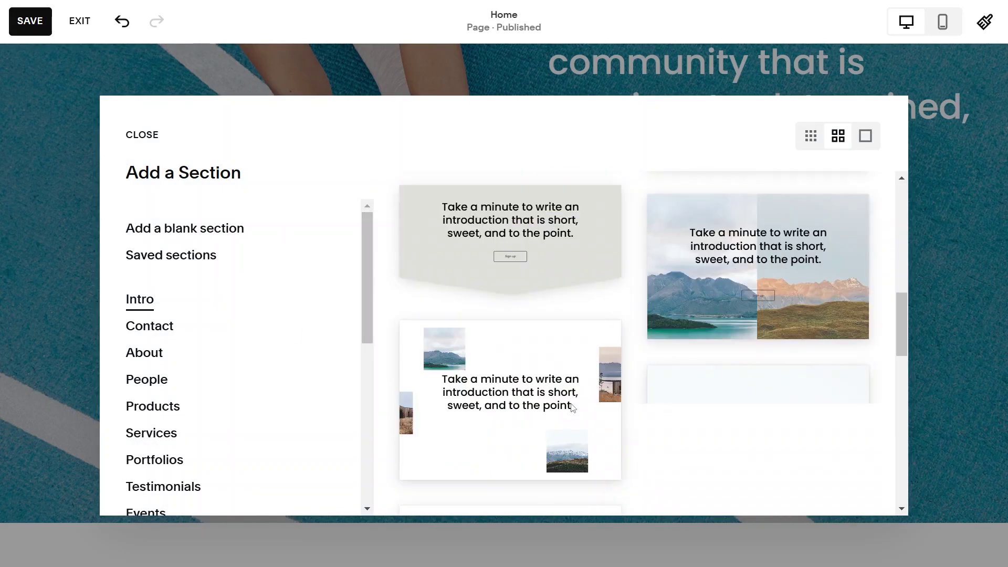
{"action": "scroll", "coordinate": [572, 408], "scroll_direction": "down", "scroll_amount": 5}
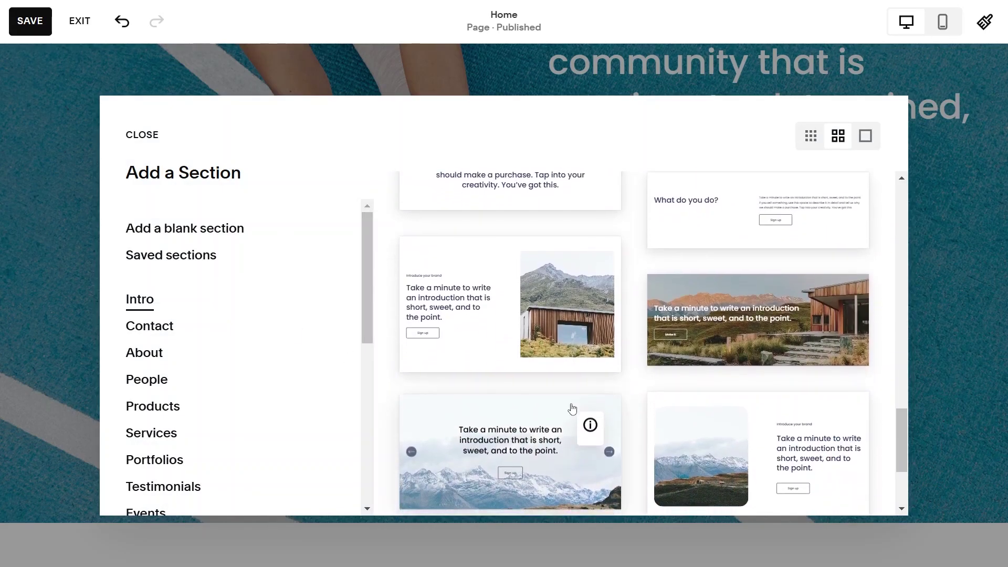
{"action": "scroll", "coordinate": [572, 408], "scroll_direction": "down", "scroll_amount": 3}
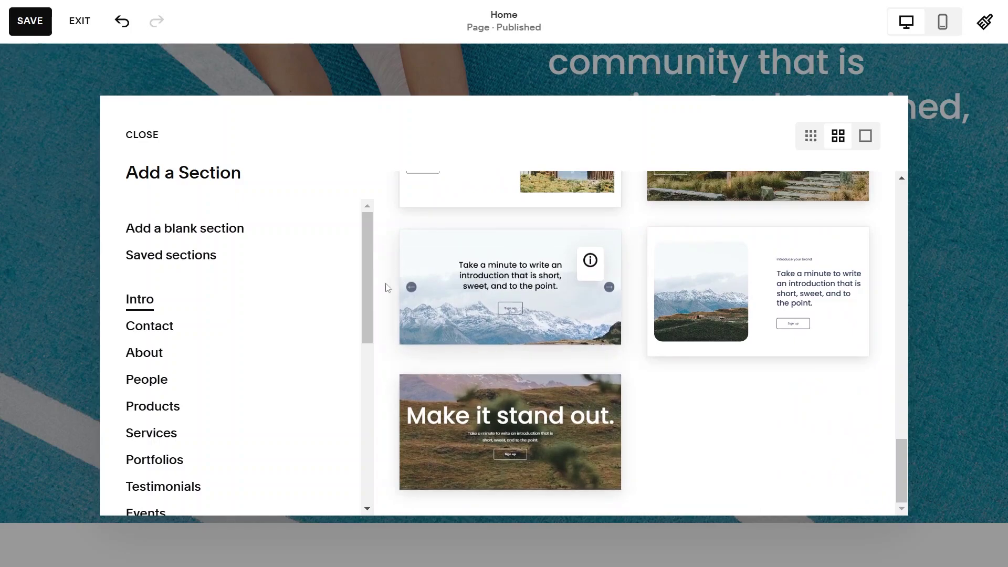
{"action": "scroll", "coordinate": [346, 345], "scroll_direction": "down", "scroll_amount": 5}
{"action": "scroll", "coordinate": [495, 306], "scroll_direction": "up", "scroll_amount": 5}
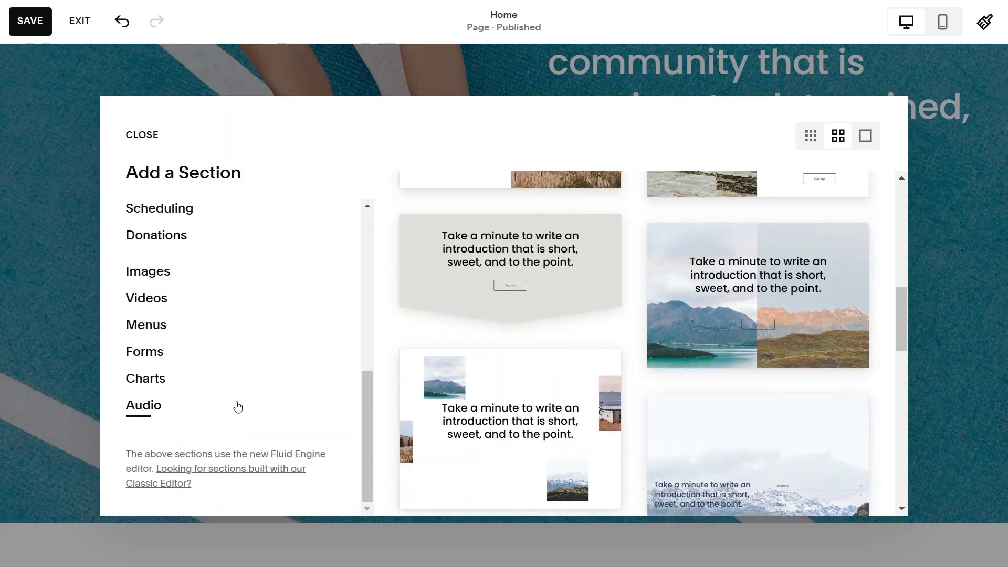
{"action": "scroll", "coordinate": [192, 321], "scroll_direction": "up", "scroll_amount": 5}
{"action": "scroll", "coordinate": [408, 356], "scroll_direction": "up", "scroll_amount": 5}
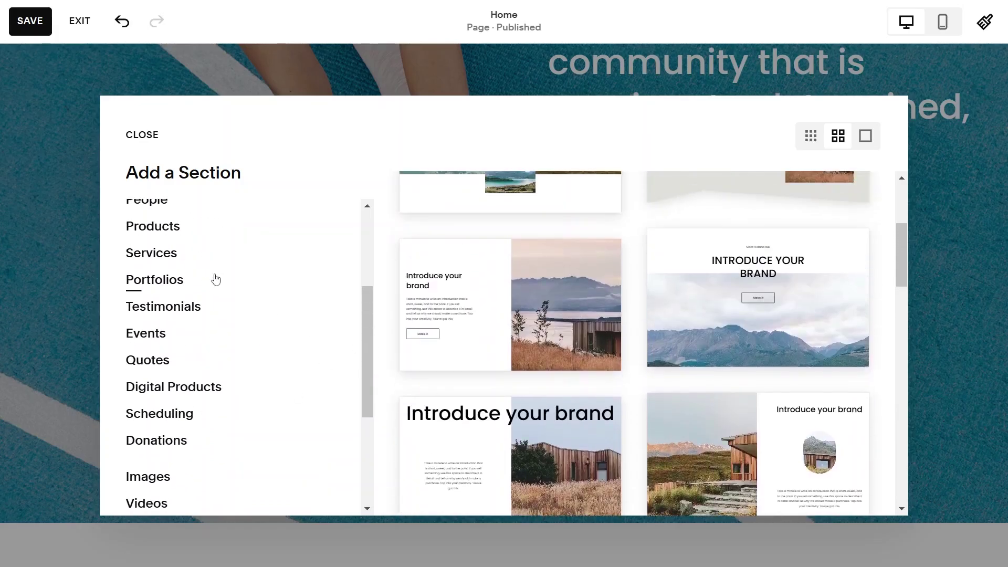
{"action": "left_click", "coordinate": [163, 225]}
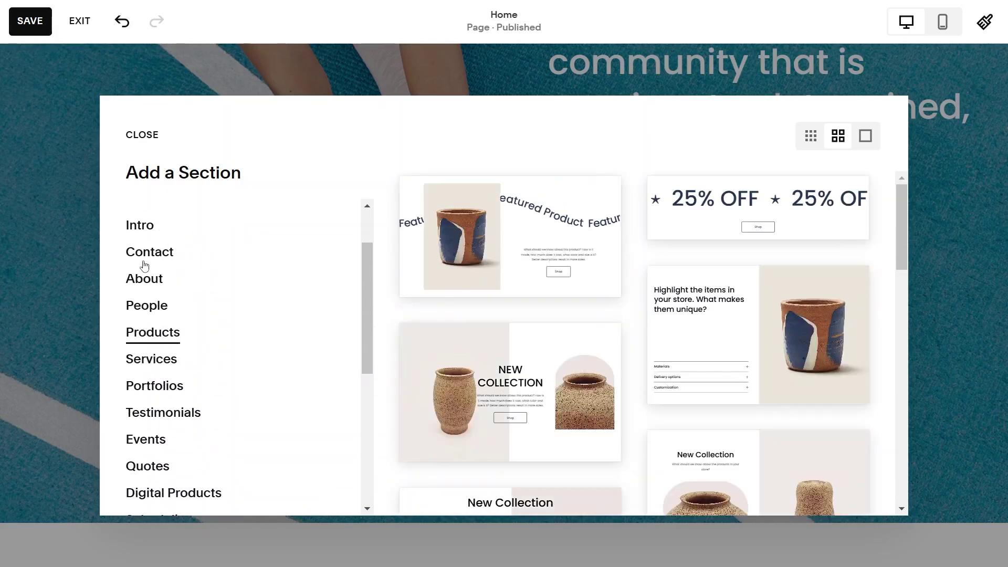
{"action": "left_click", "coordinate": [145, 257]}
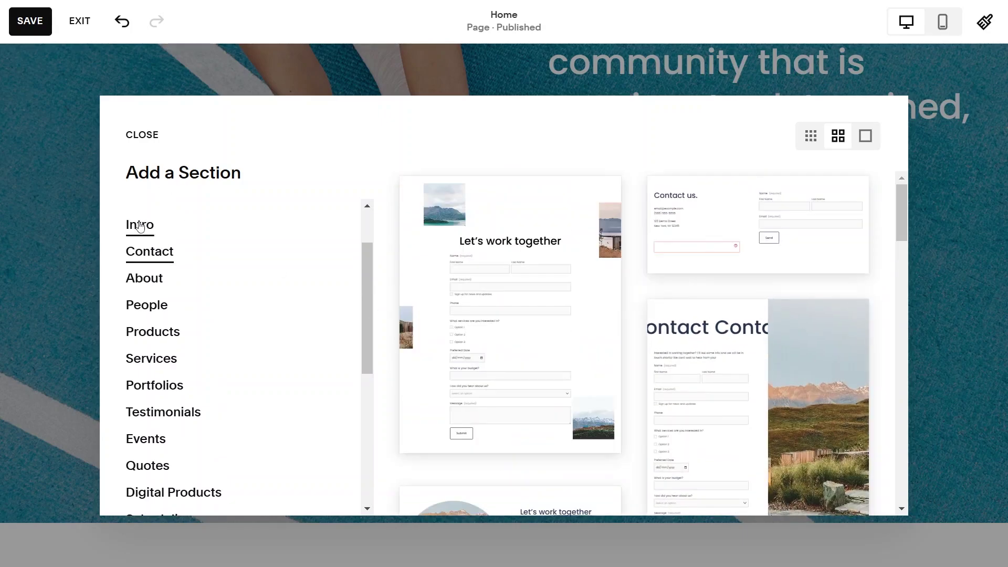
- Add the centered, text-only "Introduce your brand" section from the Intro category below the hero section
{"action": "left_click", "coordinate": [139, 227]}
{"action": "scroll", "coordinate": [412, 341], "scroll_direction": "down", "scroll_amount": 5}
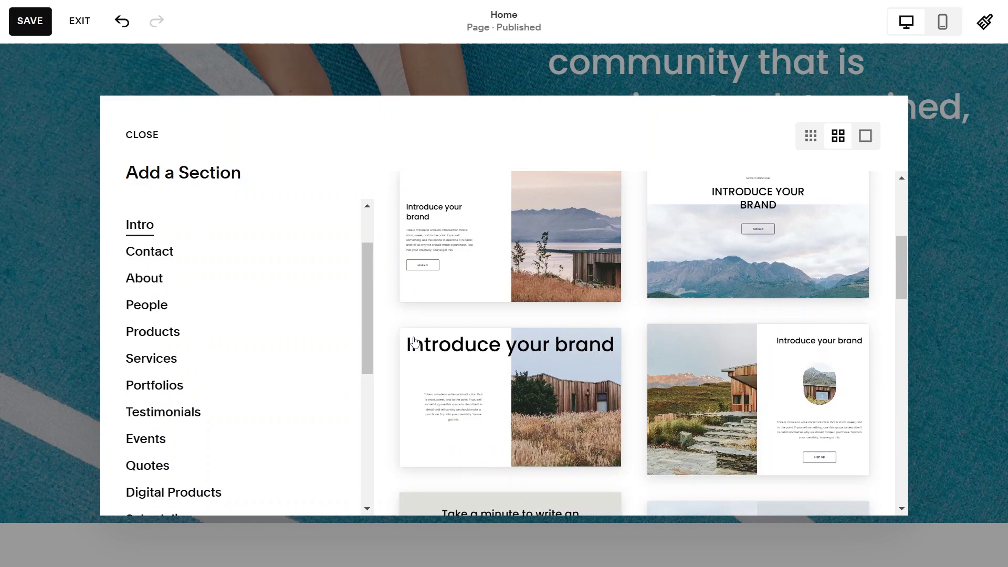
{"action": "scroll", "coordinate": [413, 341], "scroll_direction": "down", "scroll_amount": 5}
{"action": "scroll", "coordinate": [225, 362], "scroll_direction": "down", "scroll_amount": 5}
{"action": "scroll", "coordinate": [187, 366], "scroll_direction": "up", "scroll_amount": 5}
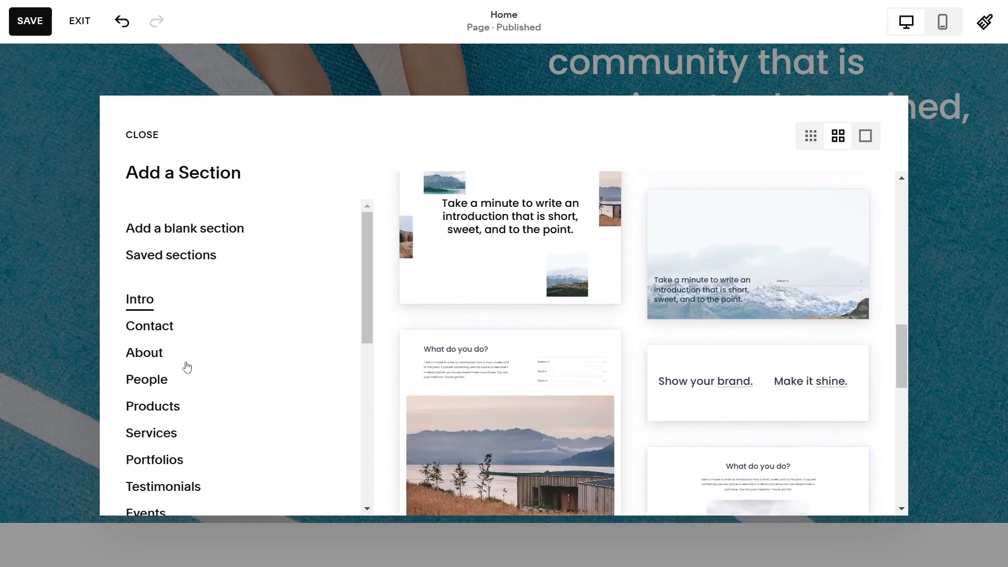
{"action": "scroll", "coordinate": [719, 385], "scroll_direction": "down", "scroll_amount": 10}
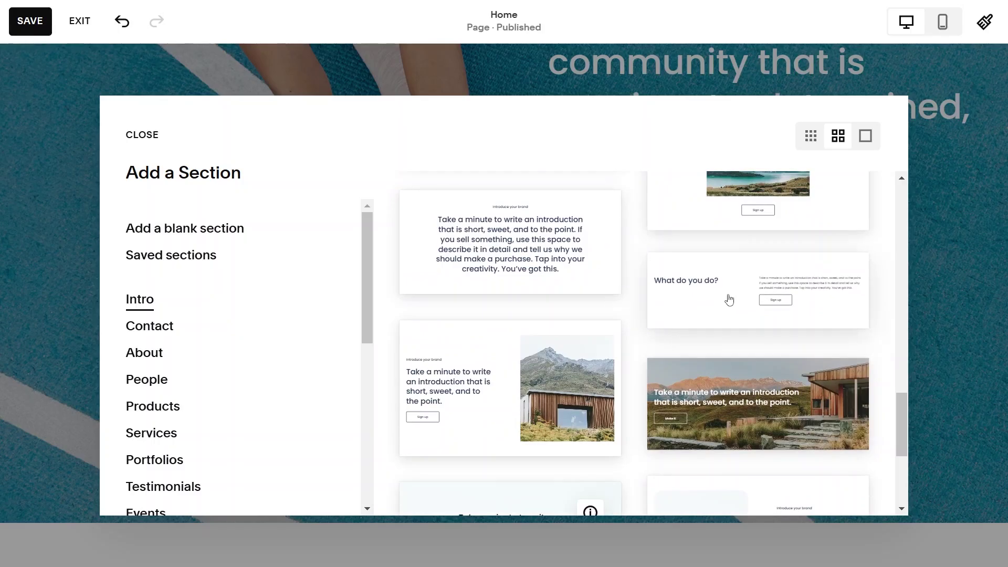
{"action": "left_click", "coordinate": [561, 269]}
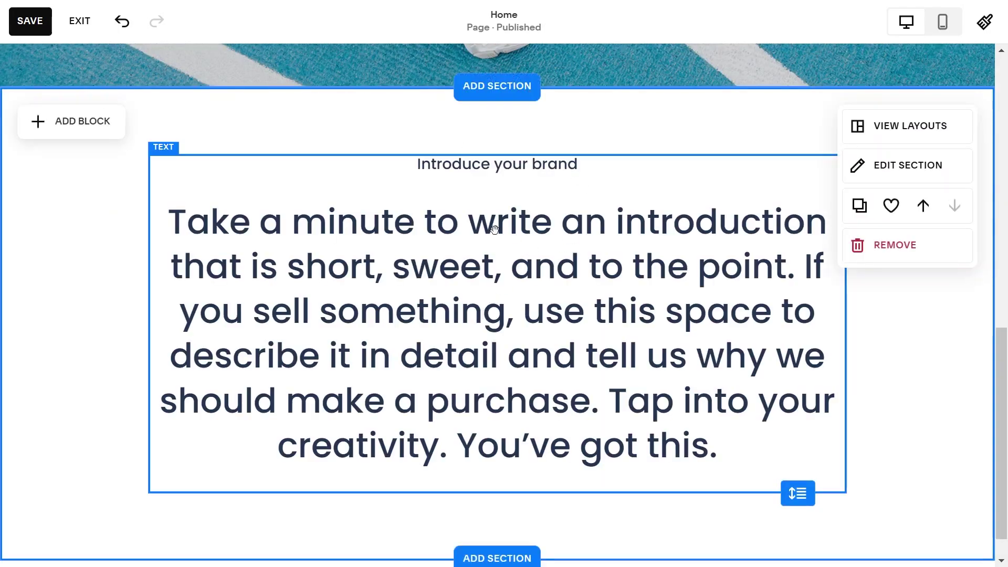
- Change the new section's layout to the large two-line "Introduce your brand" heading with the paragraph beside it
{"action": "scroll", "coordinate": [353, 342], "scroll_direction": "down", "scroll_amount": 1}
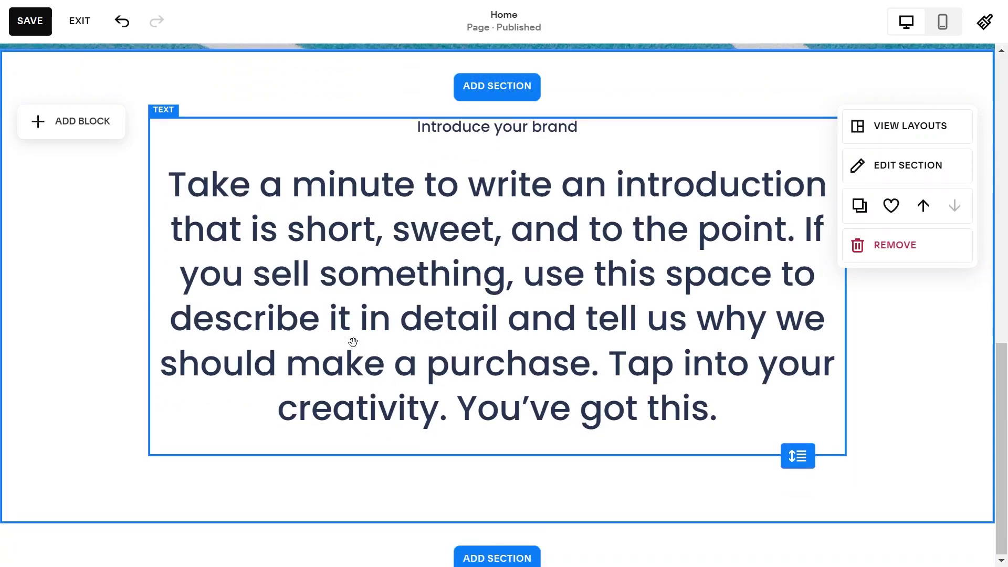
{"action": "scroll", "coordinate": [353, 342], "scroll_direction": "up", "scroll_amount": 3}
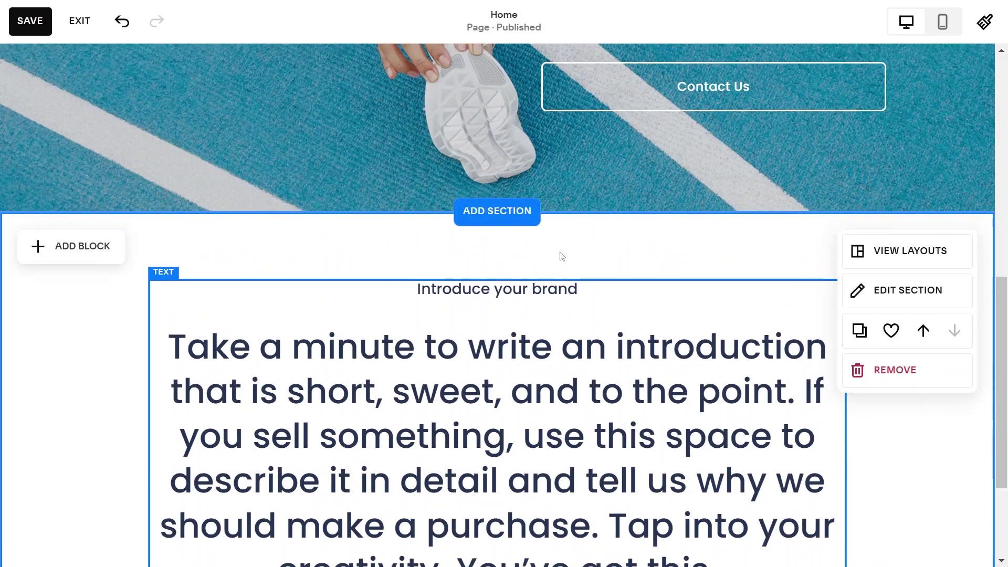
{"action": "left_click", "coordinate": [875, 253]}
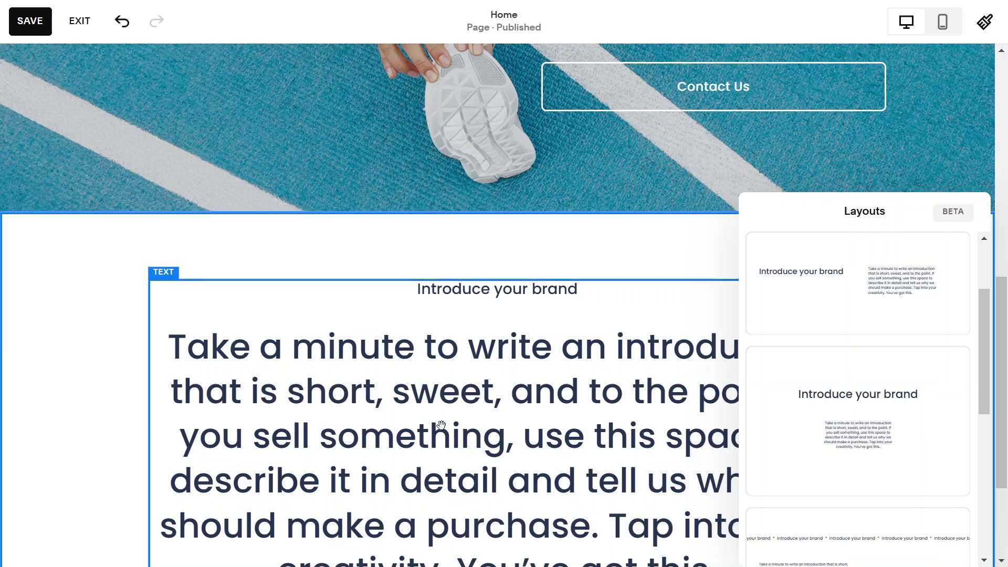
{"action": "scroll", "coordinate": [423, 265], "scroll_direction": "down", "scroll_amount": 3}
{"action": "scroll", "coordinate": [911, 353], "scroll_direction": "down", "scroll_amount": 4}
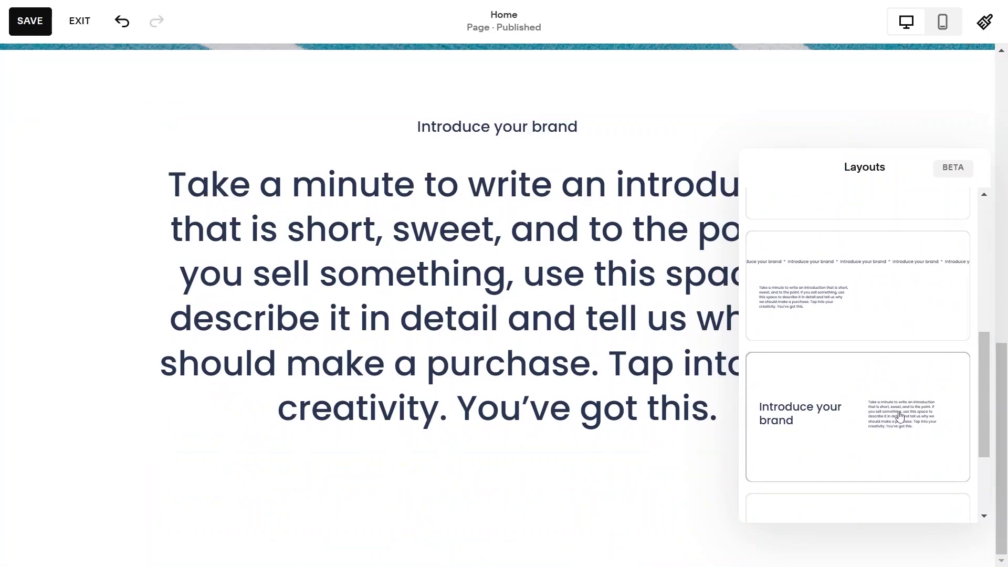
{"action": "left_click", "coordinate": [834, 423]}
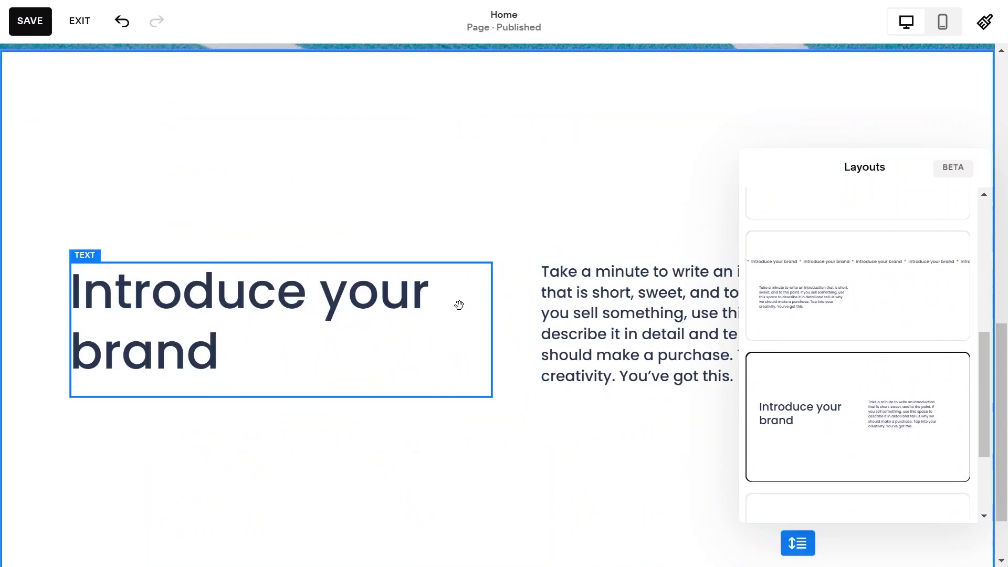
{"action": "scroll", "coordinate": [436, 192], "scroll_direction": "down", "scroll_amount": 2}
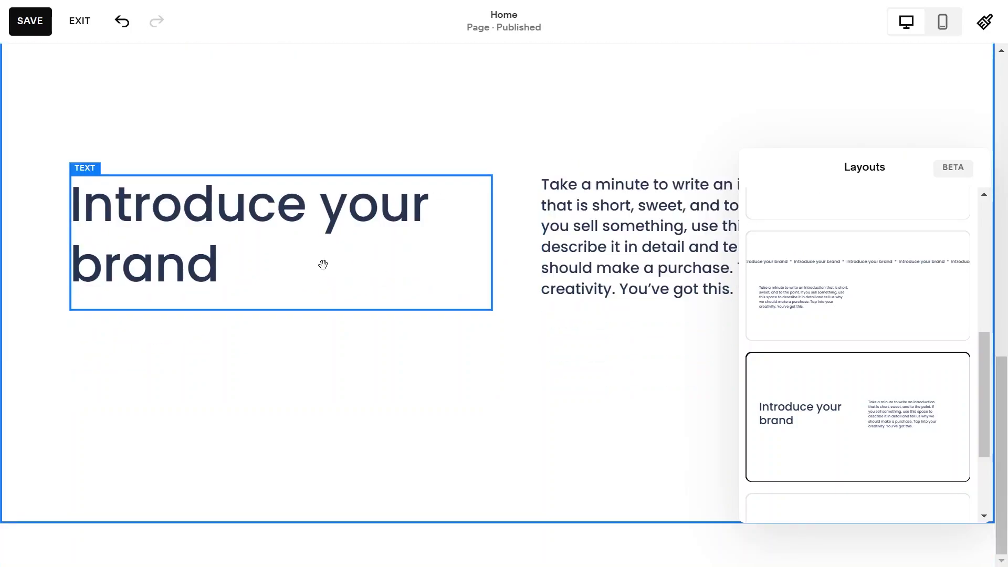
{"action": "scroll", "coordinate": [659, 140], "scroll_direction": "up", "scroll_amount": 12}
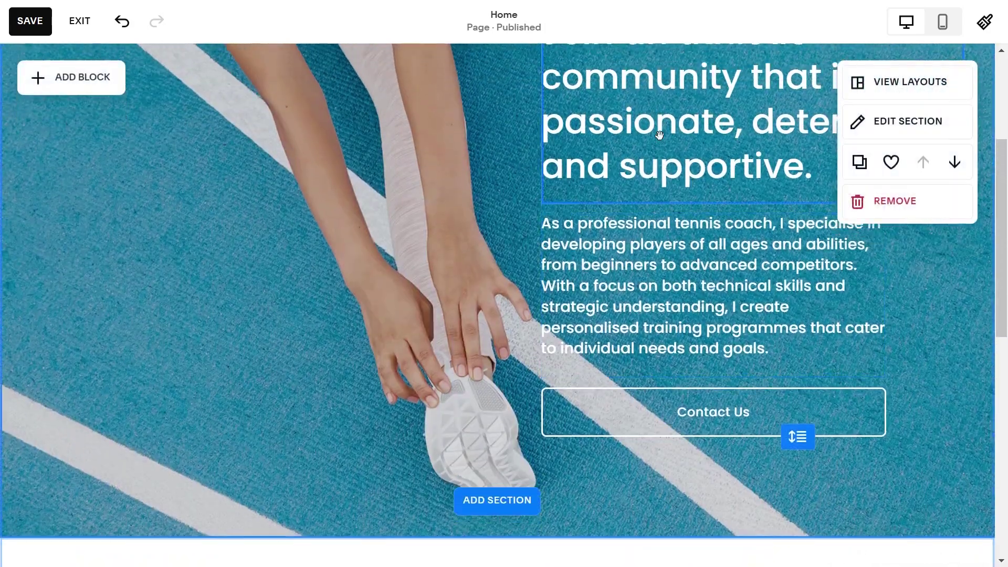
{"action": "scroll", "coordinate": [659, 135], "scroll_direction": "up", "scroll_amount": 5}
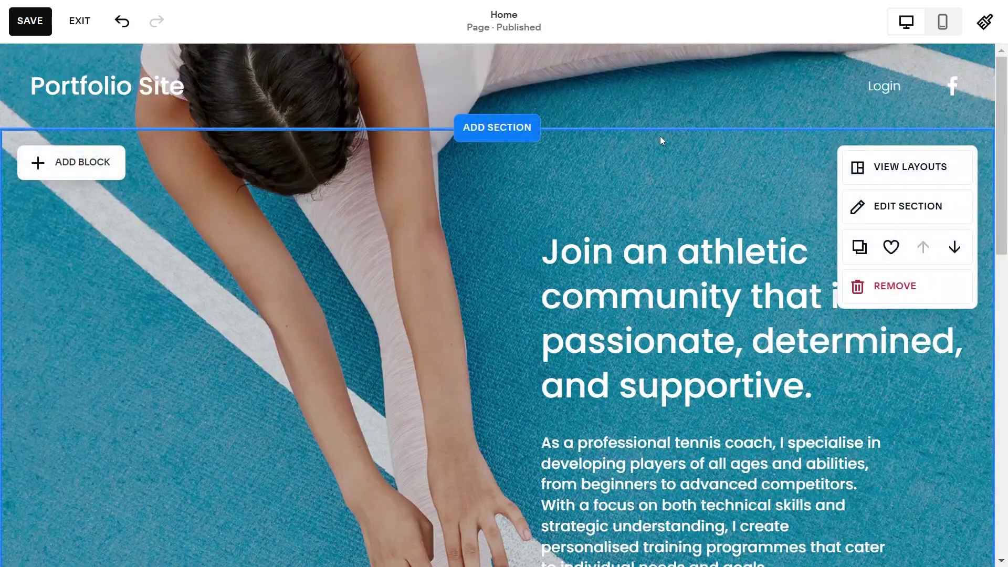
- Add the "Our Services" section with Basic, Intermediate and Advanced columns from the Services category below the introduction section
{"action": "scroll", "coordinate": [659, 138], "scroll_direction": "down", "scroll_amount": 12}
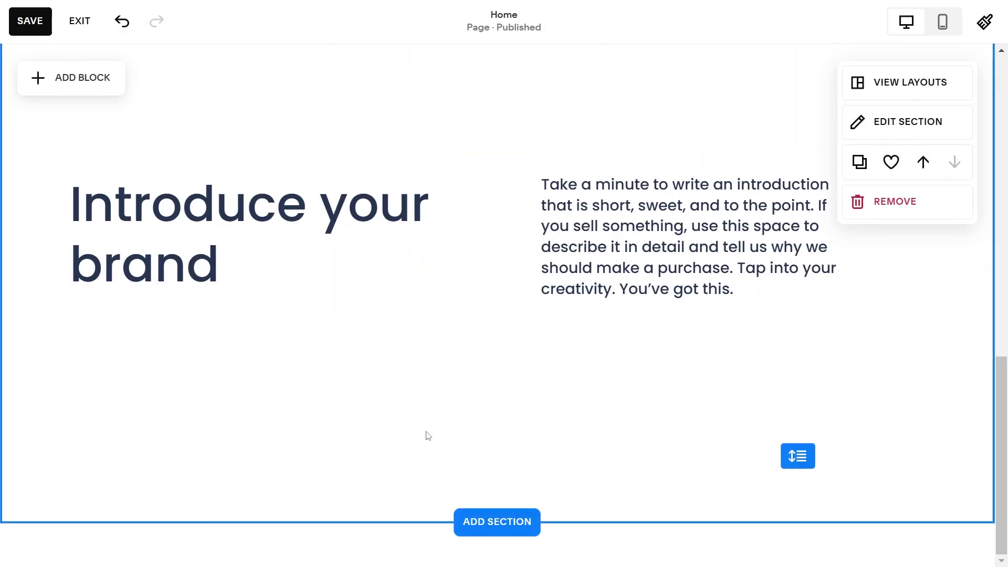
{"action": "left_click", "coordinate": [497, 523]}
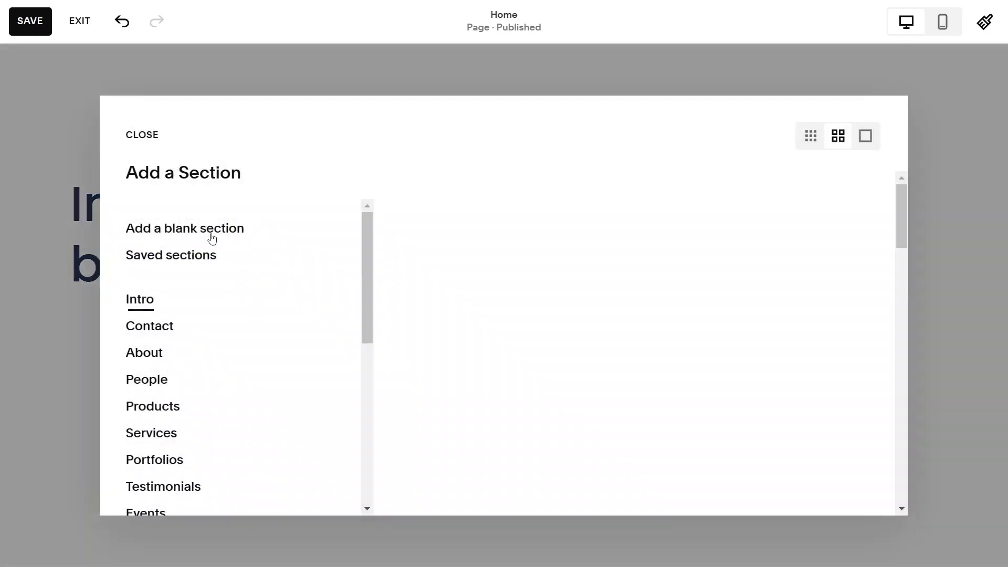
{"action": "scroll", "coordinate": [190, 424], "scroll_direction": "down", "scroll_amount": 7}
{"action": "scroll", "coordinate": [190, 424], "scroll_direction": "up", "scroll_amount": 2}
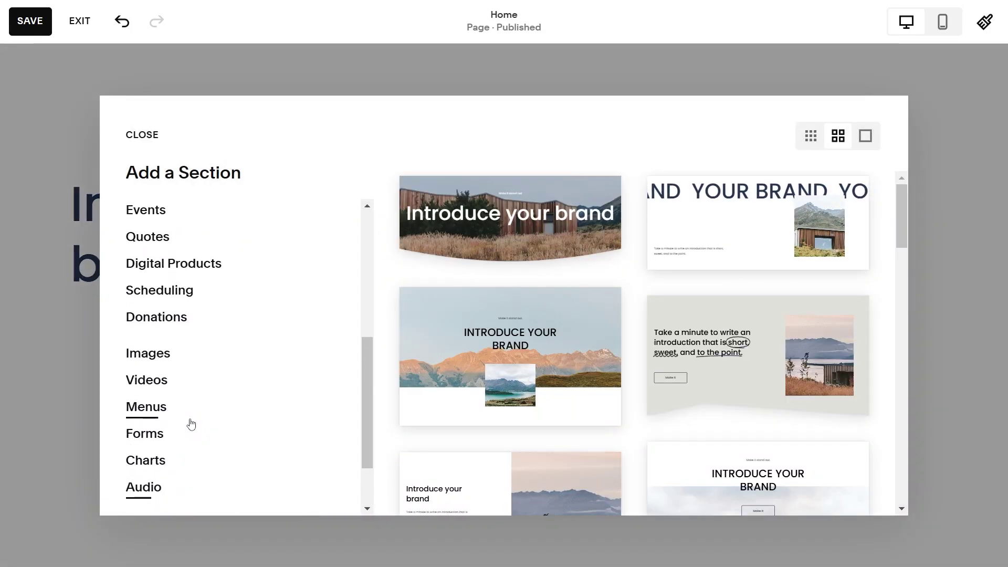
{"action": "scroll", "coordinate": [182, 392], "scroll_direction": "up", "scroll_amount": 5}
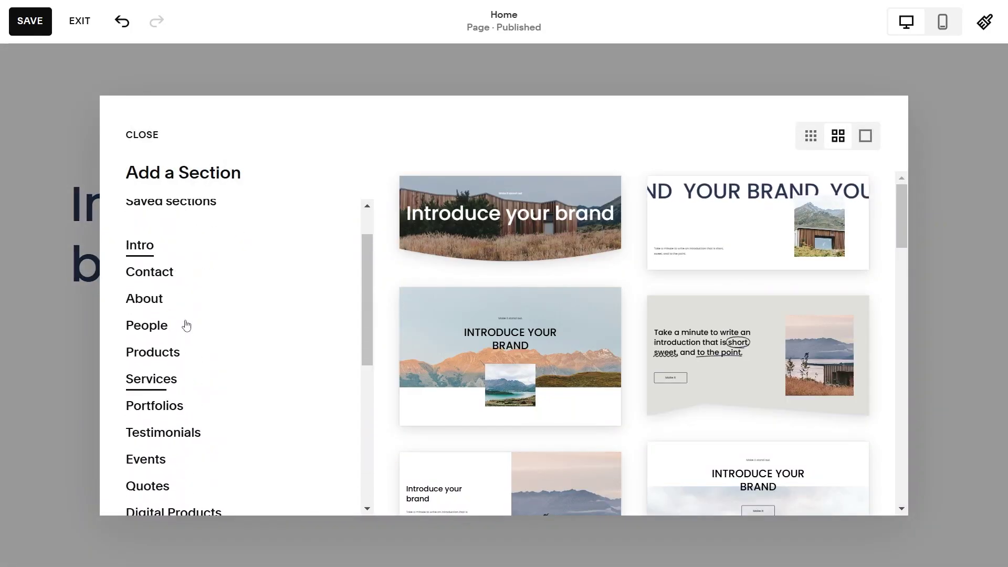
{"action": "scroll", "coordinate": [187, 270], "scroll_direction": "down", "scroll_amount": 3}
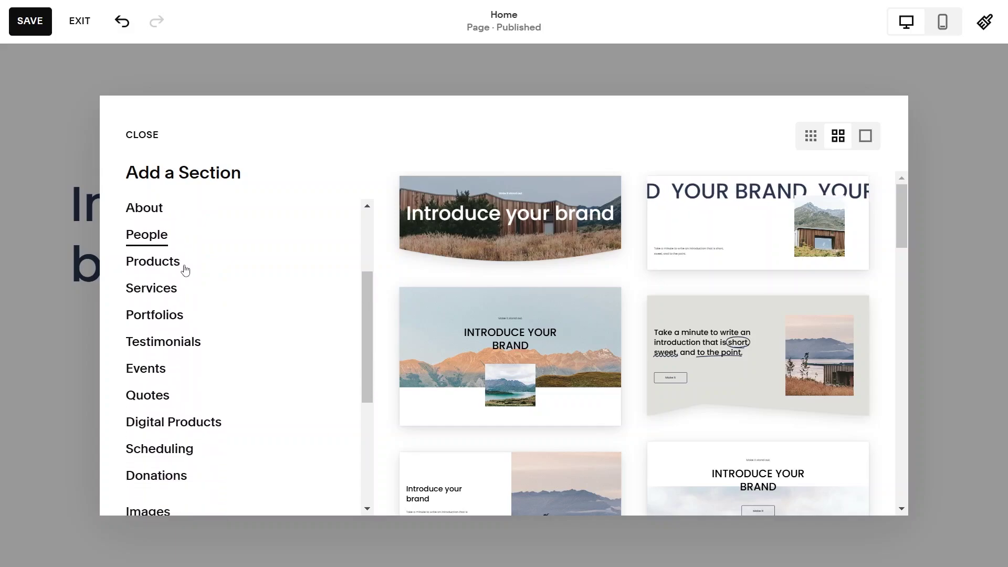
{"action": "left_click", "coordinate": [168, 254]}
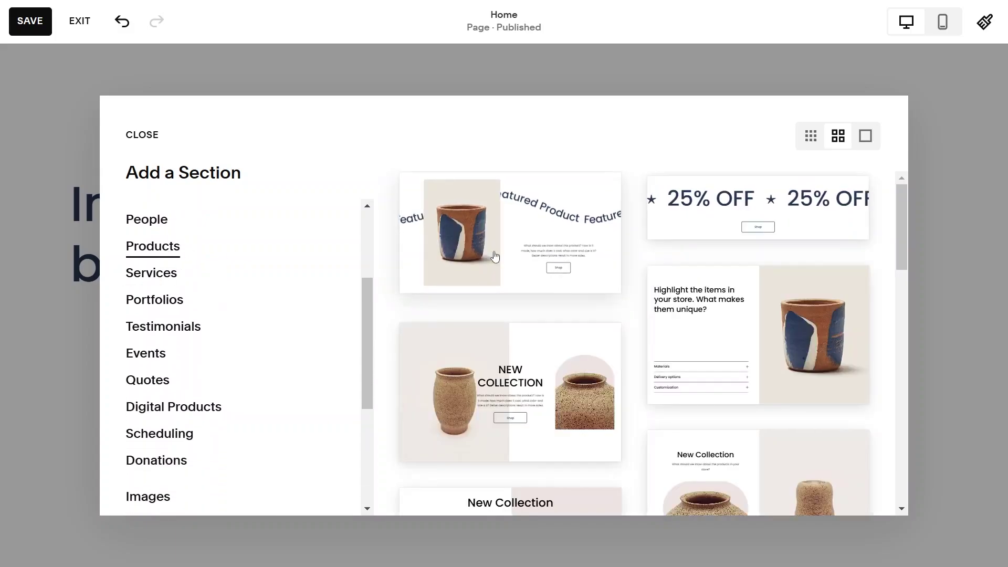
{"action": "left_click", "coordinate": [150, 271]}
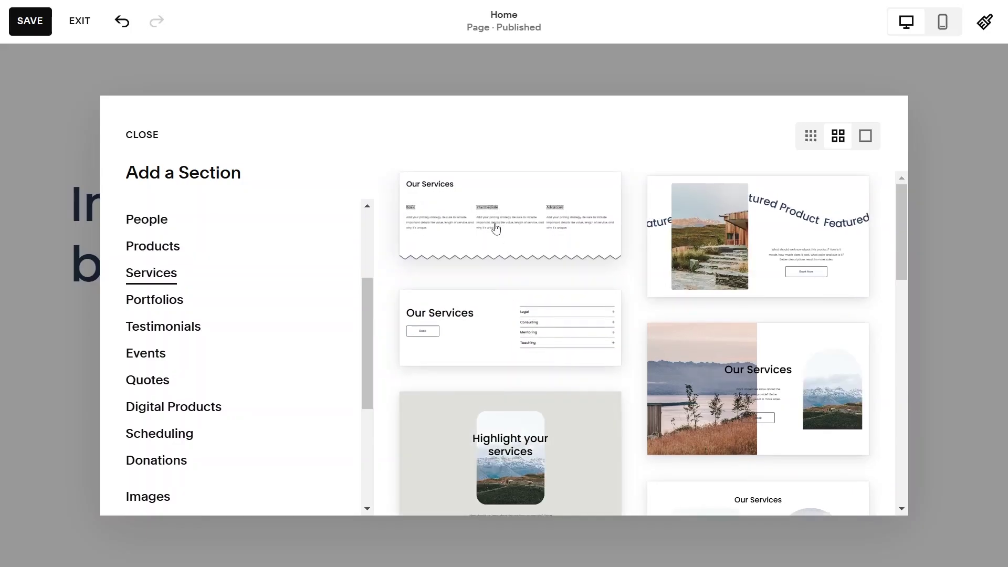
{"action": "left_click", "coordinate": [497, 225]}
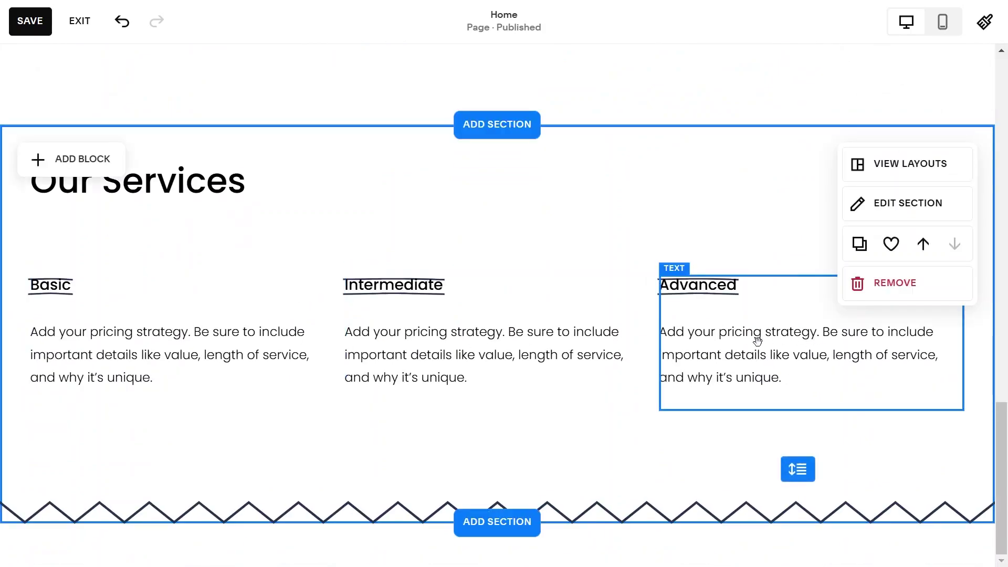
- Try the services section layout with a scrolling "Our Services" heading above stacked Basic, Intermediate and Advanced rows
{"action": "left_click", "coordinate": [892, 164]}
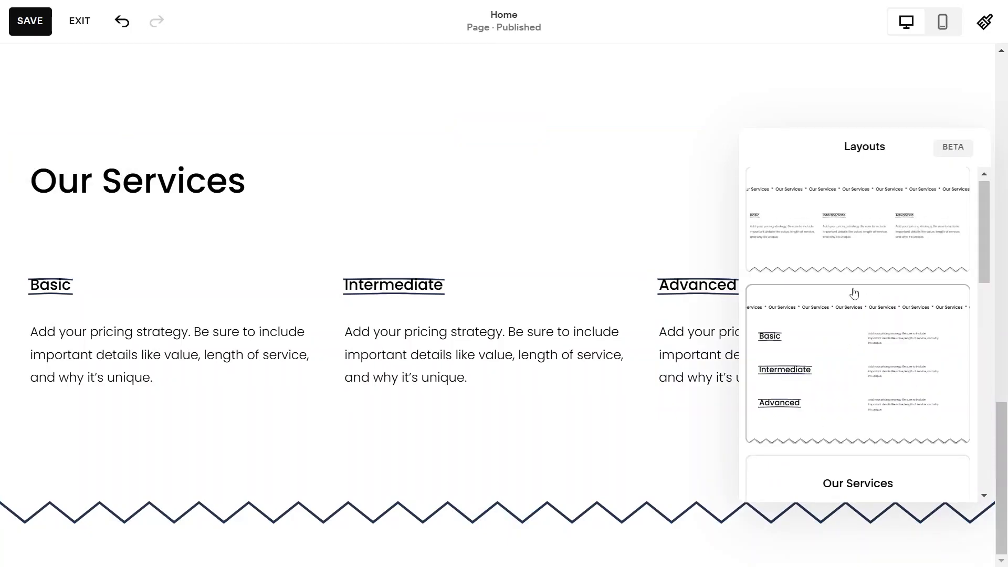
{"action": "scroll", "coordinate": [854, 294], "scroll_direction": "down", "scroll_amount": 8}
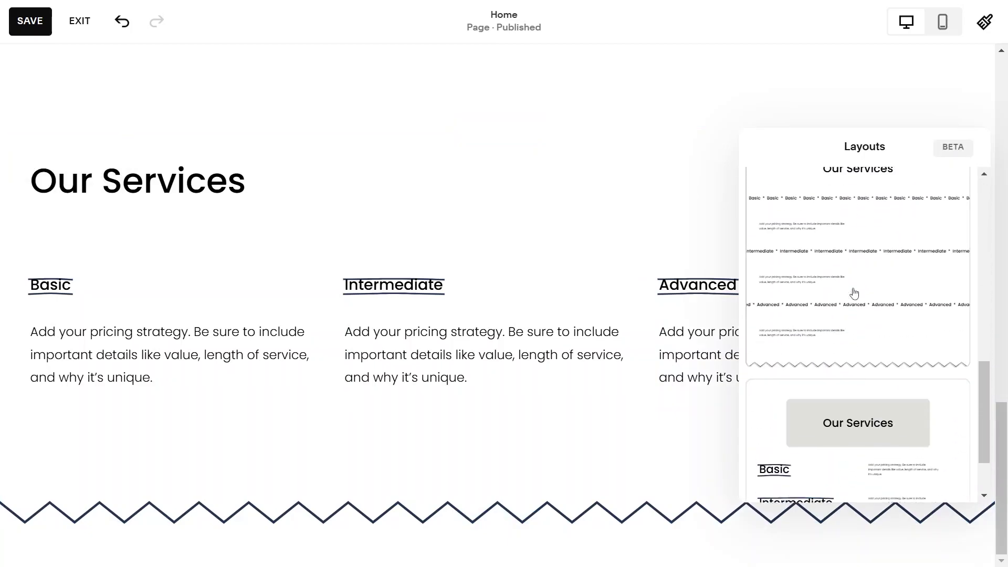
{"action": "scroll", "coordinate": [854, 293], "scroll_direction": "down", "scroll_amount": 5}
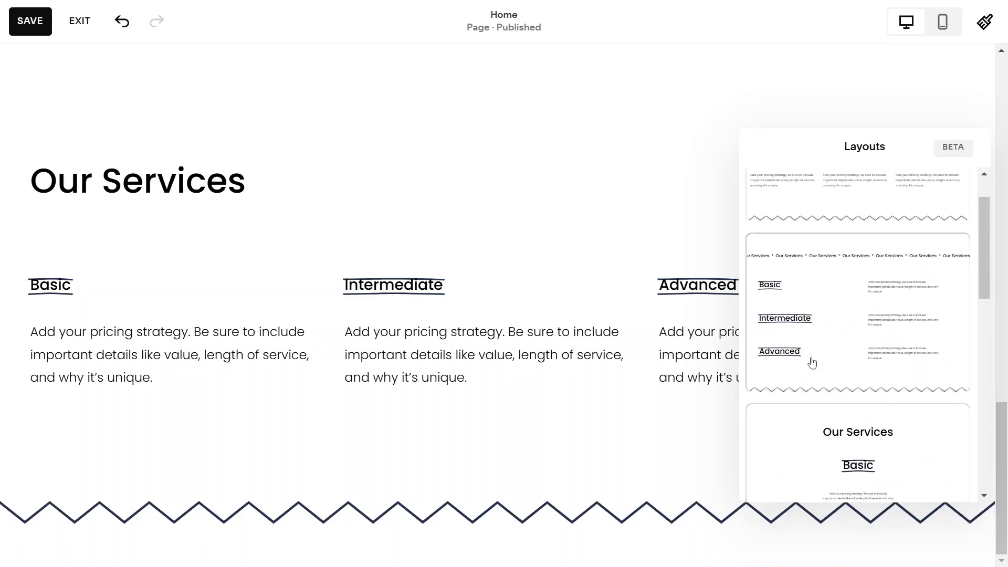
{"action": "left_click", "coordinate": [847, 319]}
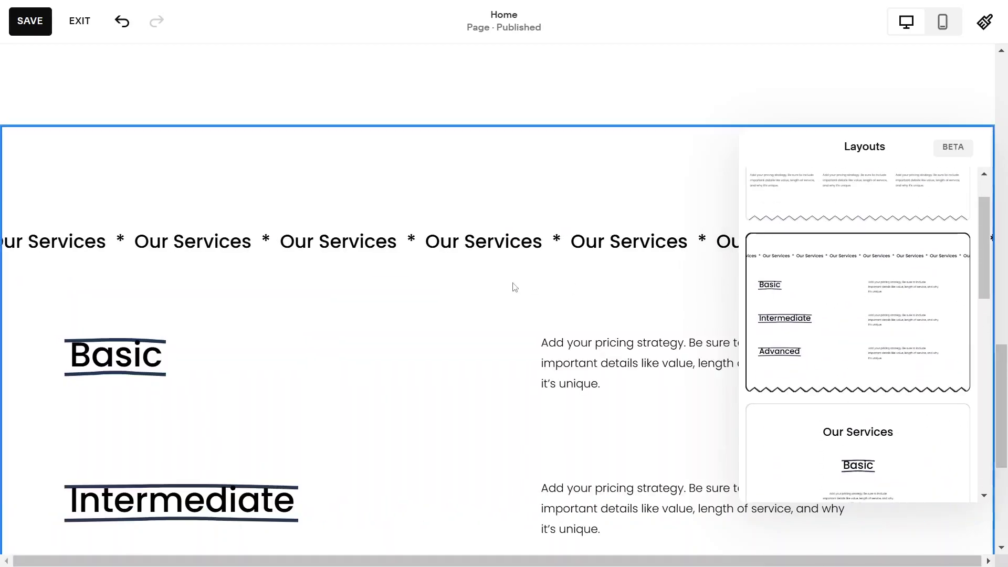
- Change the services section to the layout with a scrolling "Our Services" heading above three side-by-side columns
{"action": "scroll", "coordinate": [513, 286], "scroll_direction": "down", "scroll_amount": 4}
{"action": "scroll", "coordinate": [514, 287], "scroll_direction": "down", "scroll_amount": 1}
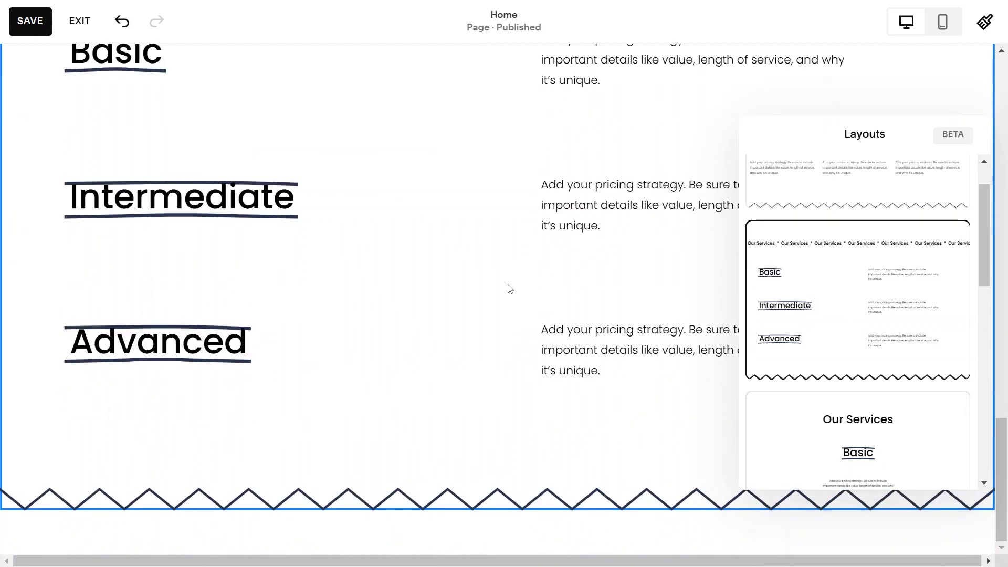
{"action": "scroll", "coordinate": [905, 263], "scroll_direction": "down", "scroll_amount": 4}
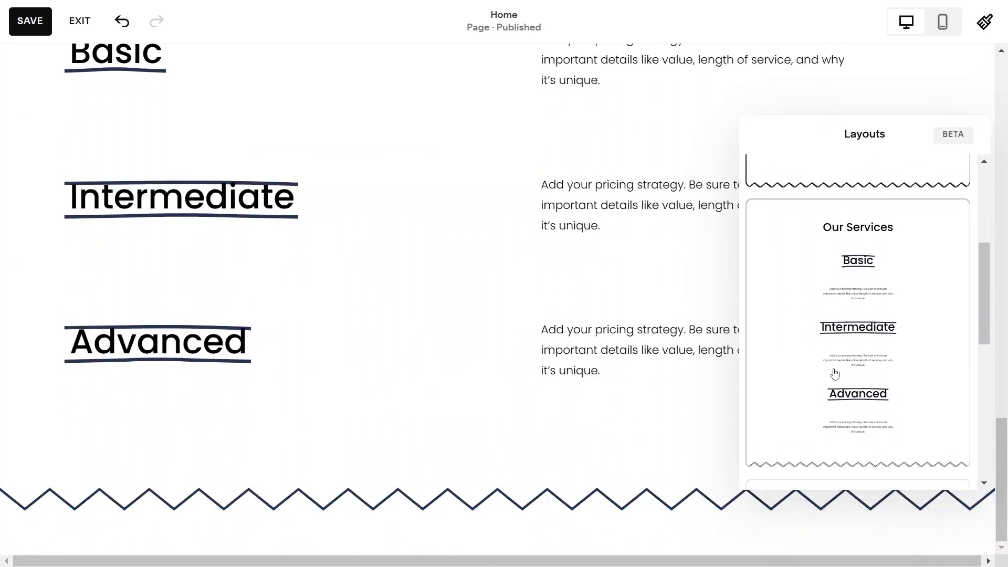
{"action": "scroll", "coordinate": [834, 376], "scroll_direction": "up", "scroll_amount": 5}
{"action": "left_click", "coordinate": [830, 259]}
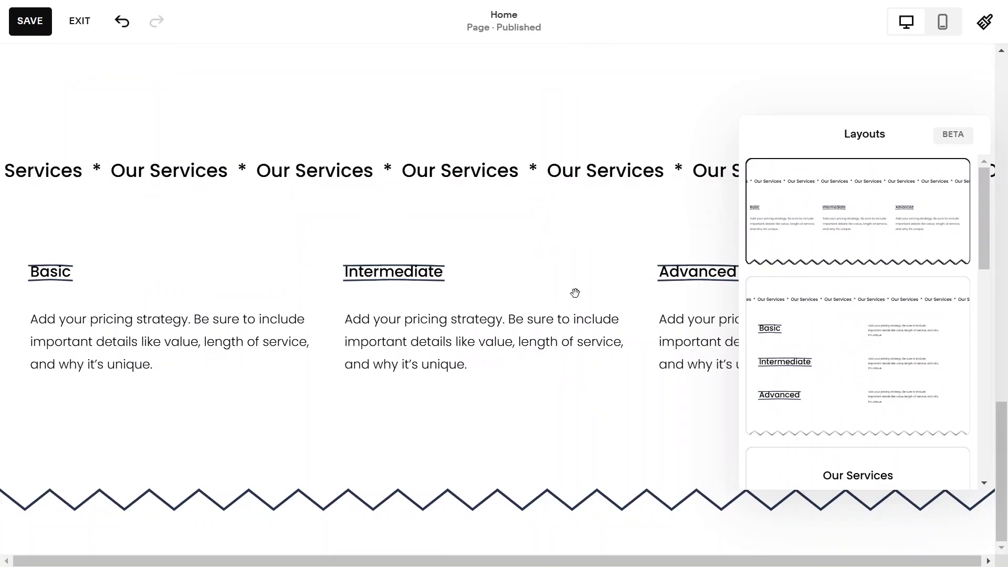
{"action": "left_click", "coordinate": [662, 147]}
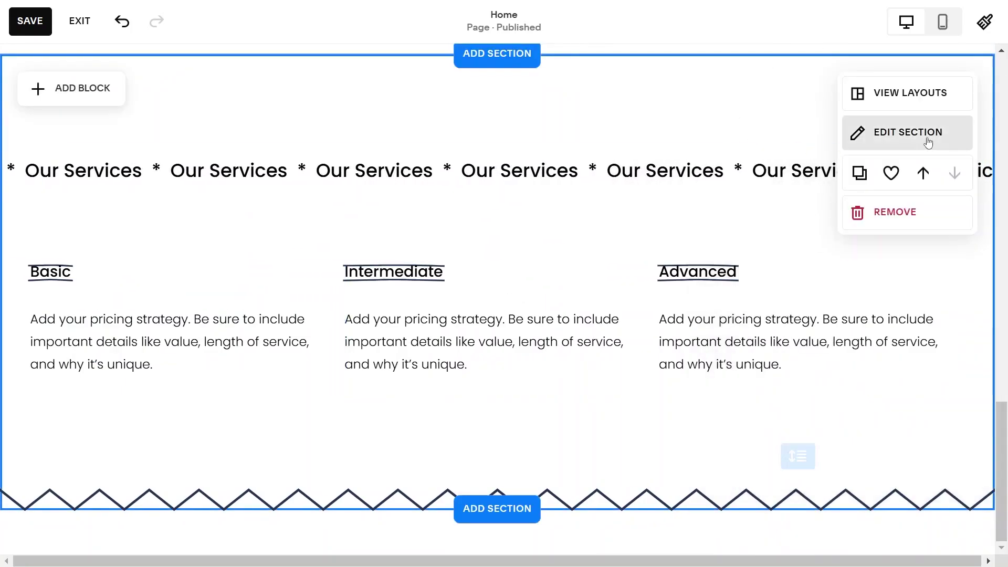
- Turn off Fill Screen for the services section and check its divider styling options
{"action": "left_click", "coordinate": [930, 144]}
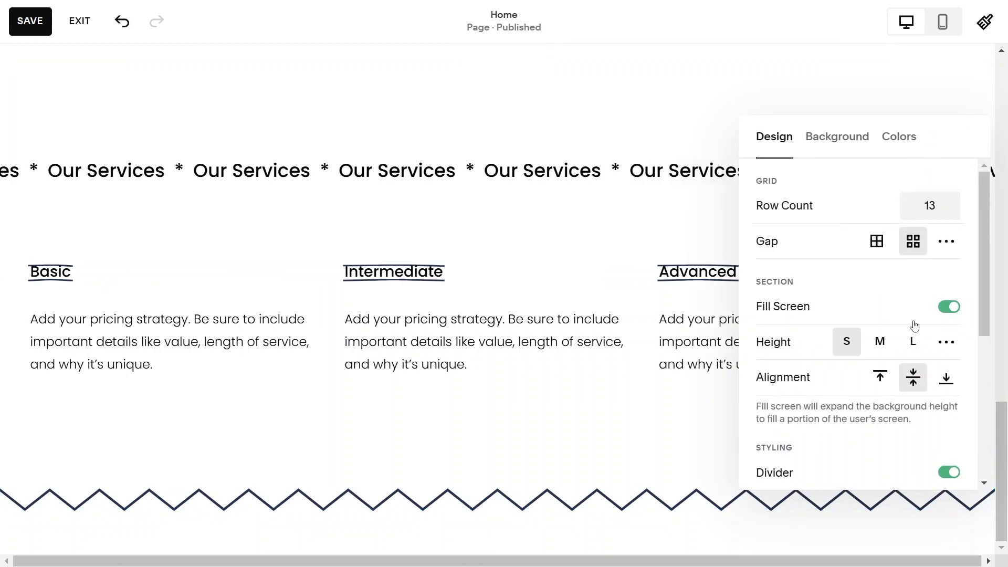
{"action": "left_click", "coordinate": [914, 325]}
{"action": "scroll", "coordinate": [898, 331], "scroll_direction": "down", "scroll_amount": 4}
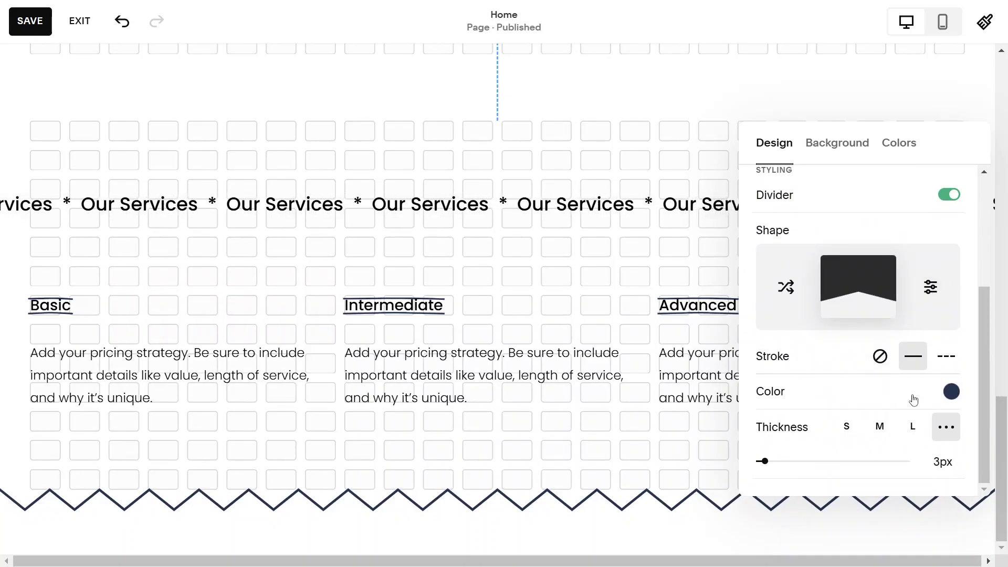
{"action": "scroll", "coordinate": [884, 273], "scroll_direction": "up", "scroll_amount": 4}
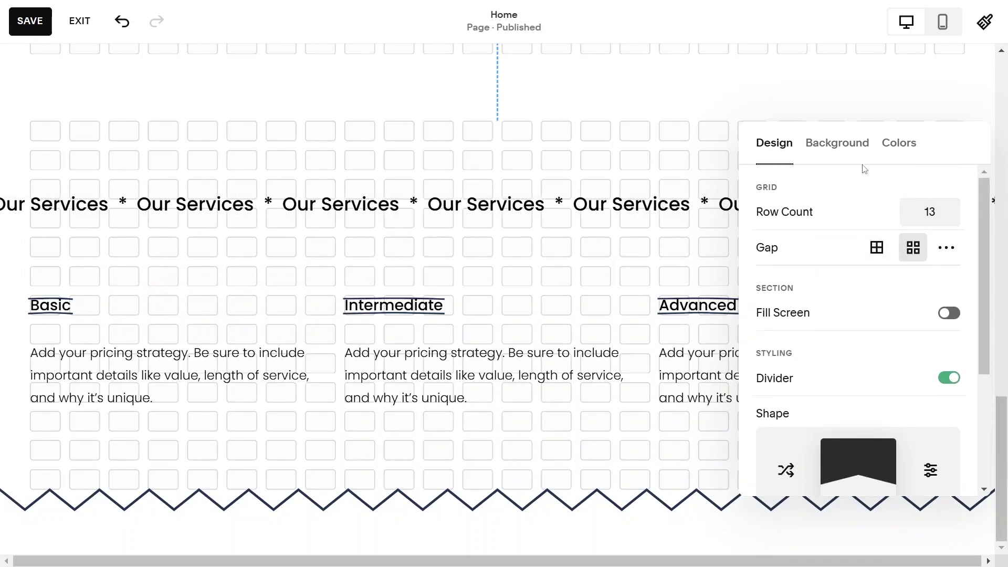
- Apply the Bright 2 color theme to the services section
{"action": "left_click", "coordinate": [866, 142]}
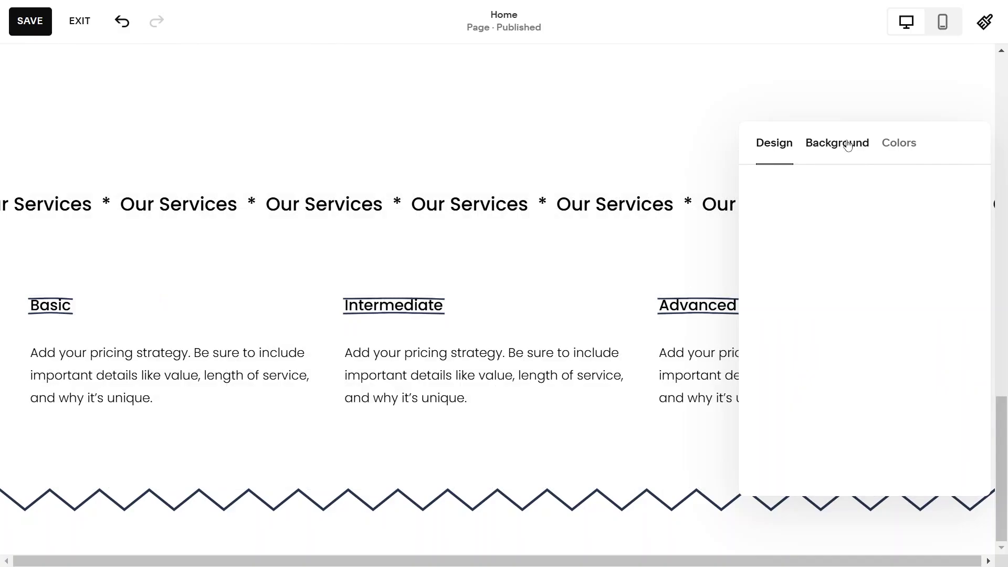
{"action": "left_click", "coordinate": [902, 159]}
{"action": "scroll", "coordinate": [826, 437], "scroll_direction": "down", "scroll_amount": 2}
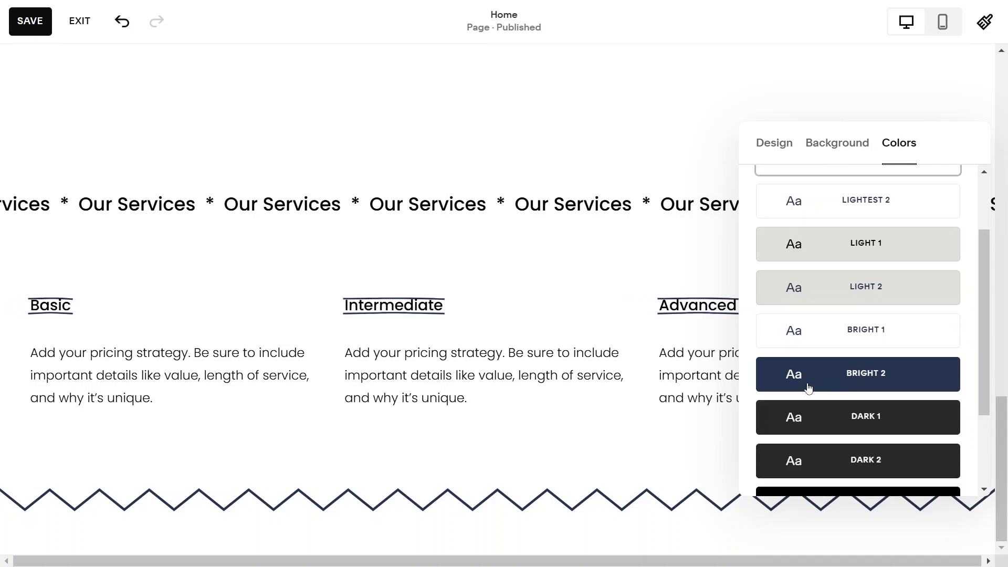
{"action": "left_click", "coordinate": [806, 387]}
{"action": "scroll", "coordinate": [455, 295], "scroll_direction": "up", "scroll_amount": 9}
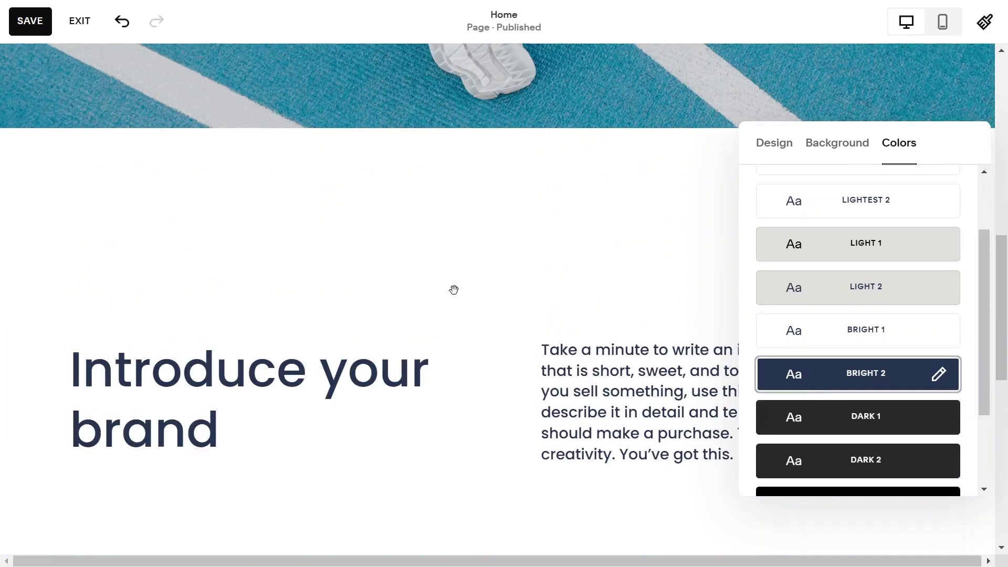
{"action": "left_click", "coordinate": [454, 295]}
- Review how the hero, introduction and services sections follow one another on the Home page
{"action": "scroll", "coordinate": [455, 295], "scroll_direction": "down", "scroll_amount": 9}
{"action": "scroll", "coordinate": [455, 295], "scroll_direction": "up", "scroll_amount": 4}
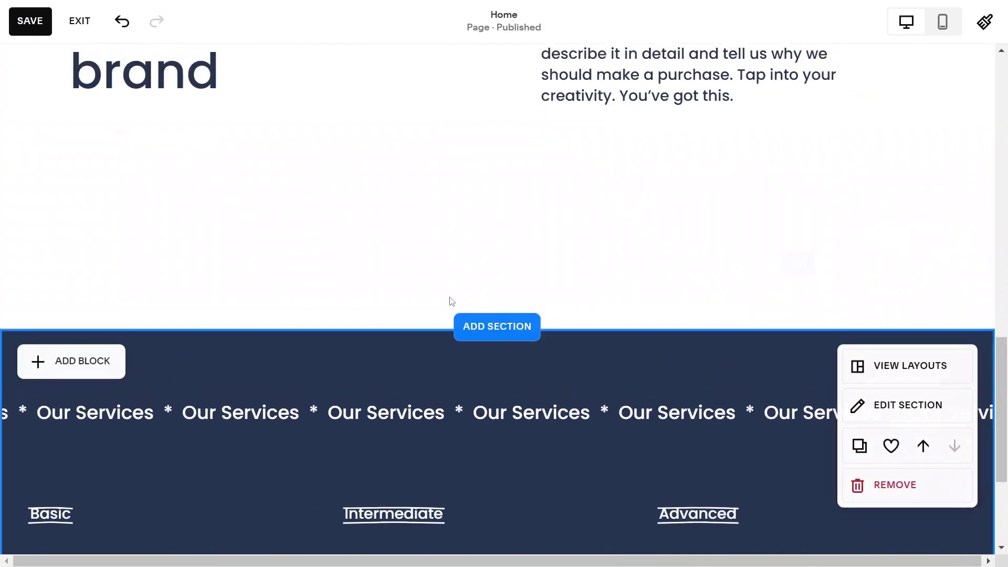
{"action": "left_click", "coordinate": [896, 98]}
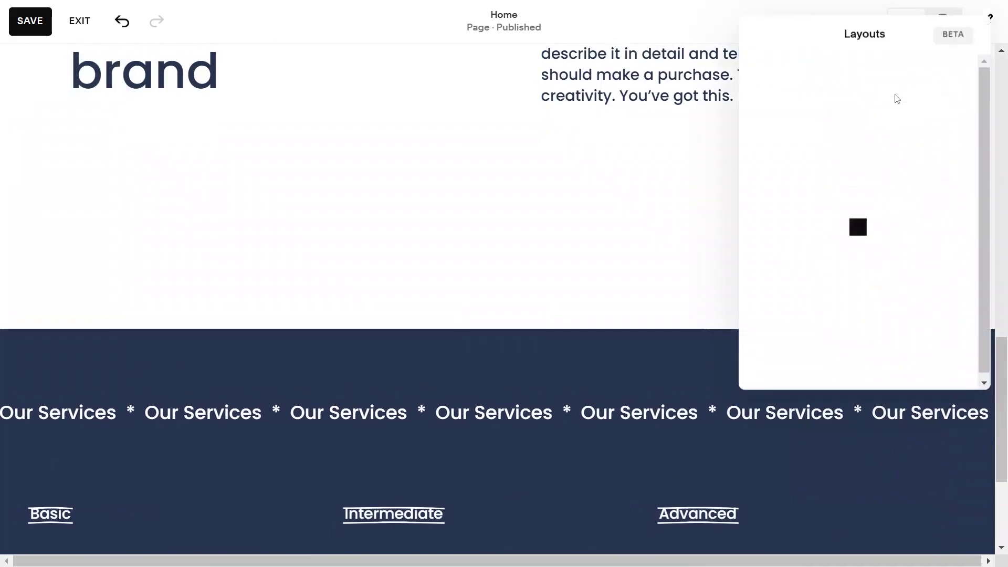
{"action": "left_click", "coordinate": [696, 165]}
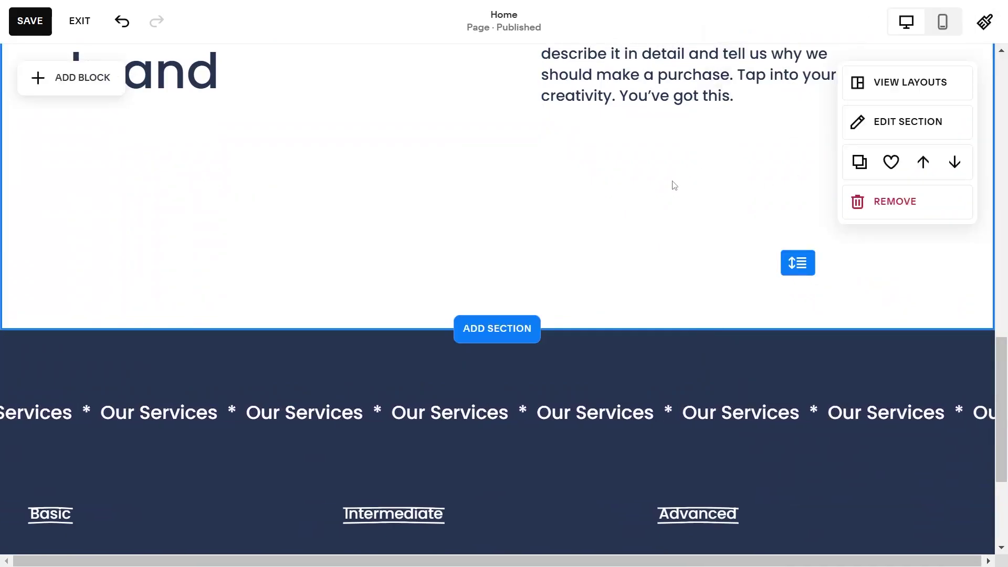
{"action": "scroll", "coordinate": [695, 165], "scroll_direction": "up", "scroll_amount": 10}
{"action": "scroll", "coordinate": [667, 188], "scroll_direction": "up", "scroll_amount": 3}
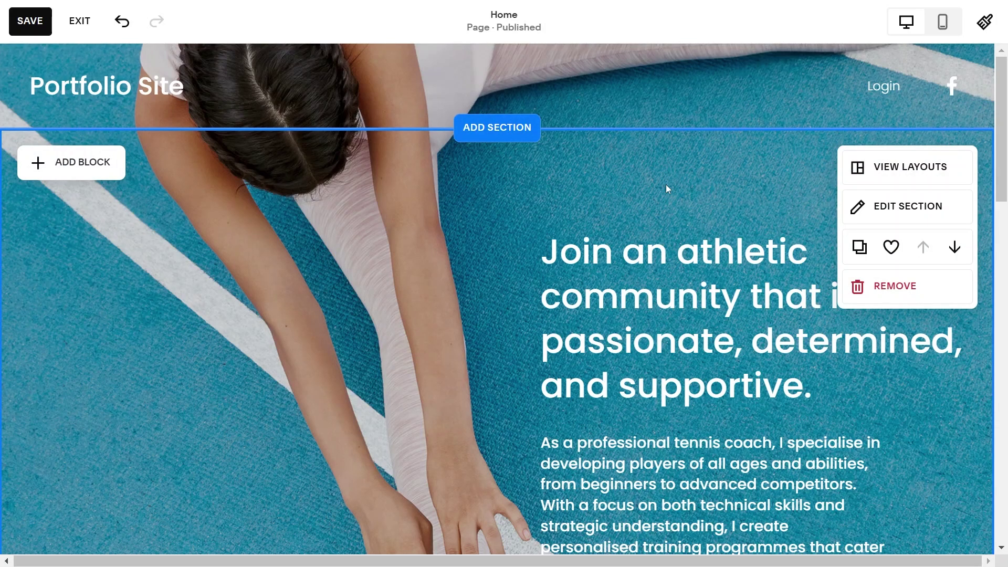
{"action": "scroll", "coordinate": [535, 291], "scroll_direction": "down", "scroll_amount": 12}
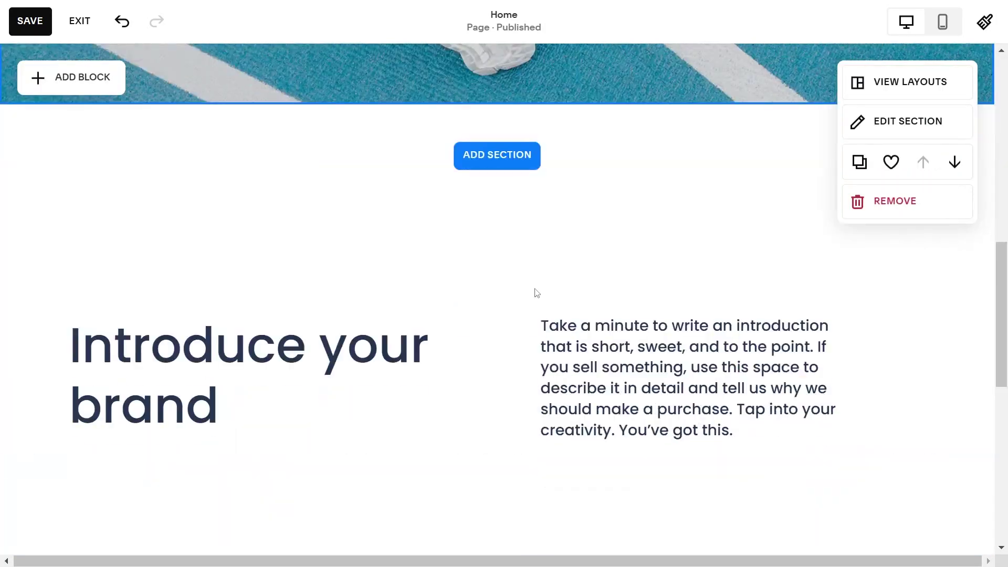
{"action": "scroll", "coordinate": [536, 293], "scroll_direction": "down", "scroll_amount": 1}
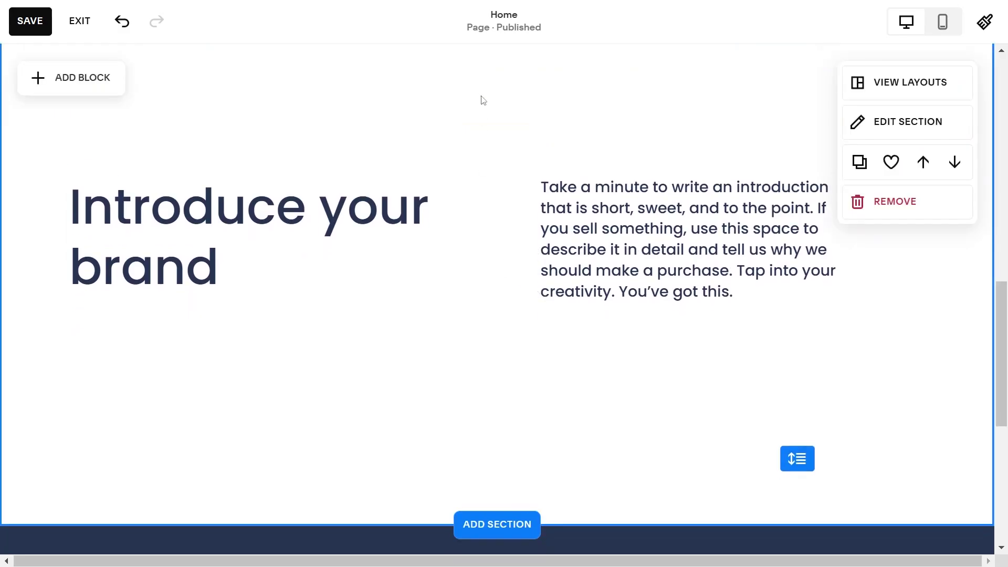
- Reduce the introduction section's grid row count to 10
{"action": "scroll", "coordinate": [483, 100], "scroll_direction": "up", "scroll_amount": 3}
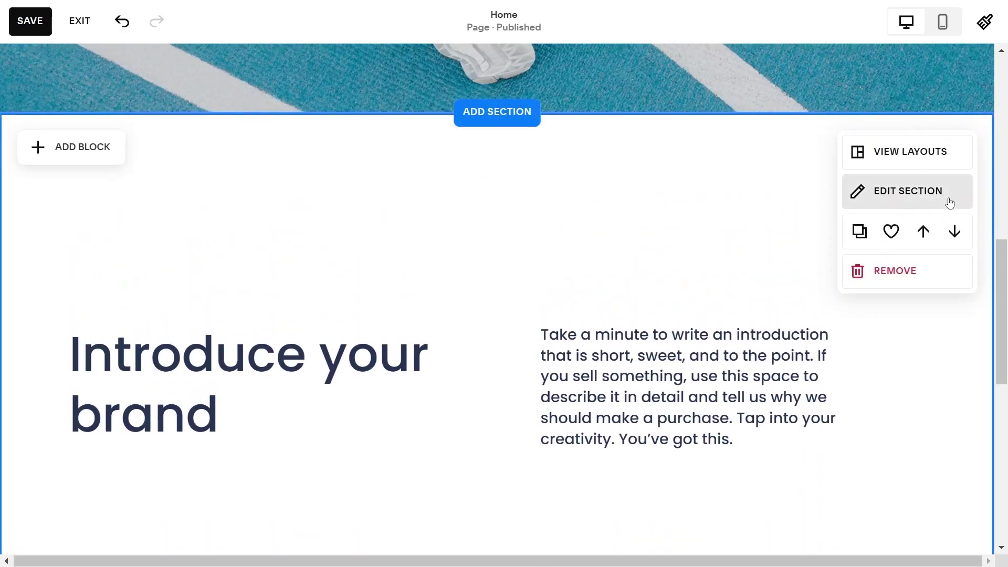
{"action": "left_click", "coordinate": [953, 193]}
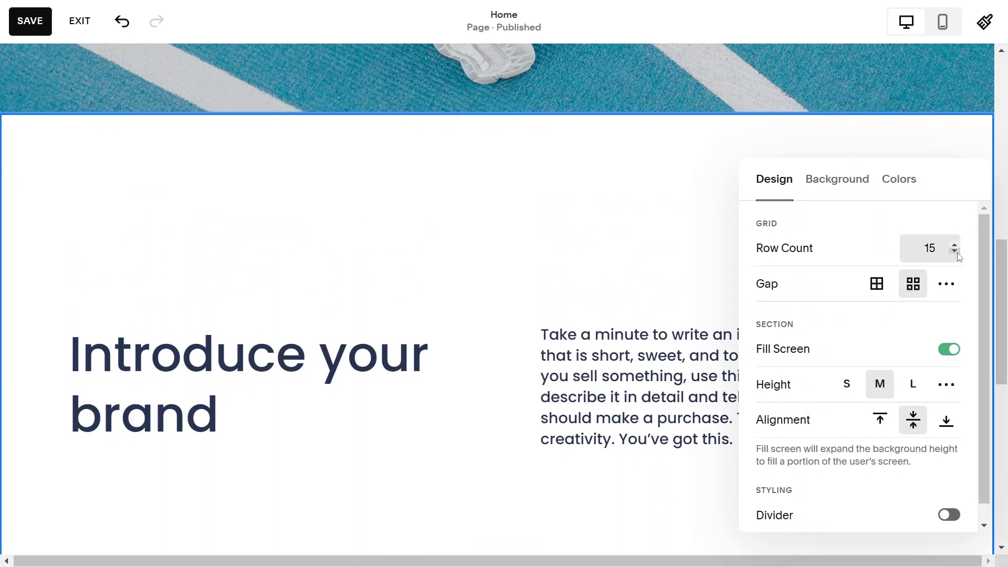
{"action": "left_click", "coordinate": [956, 253]}
{"action": "left_click", "coordinate": [956, 252]}
{"action": "left_click", "coordinate": [956, 252]}
{"action": "left_click", "coordinate": [956, 253]}
{"action": "left_click", "coordinate": [956, 253]}
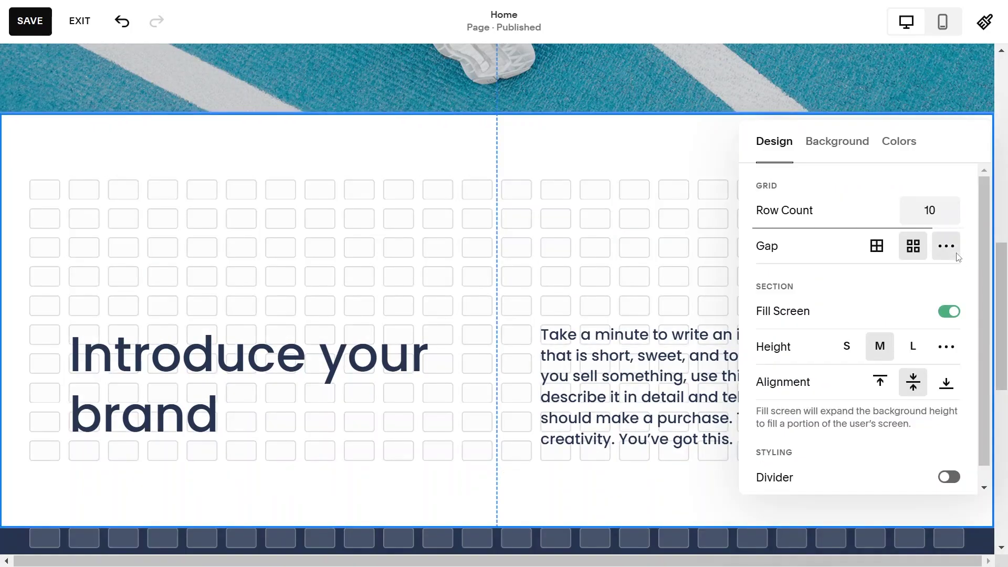
- Give the introduction section a custom vertical grid gap of 2 and set its height to S
{"action": "left_click", "coordinate": [956, 254]}
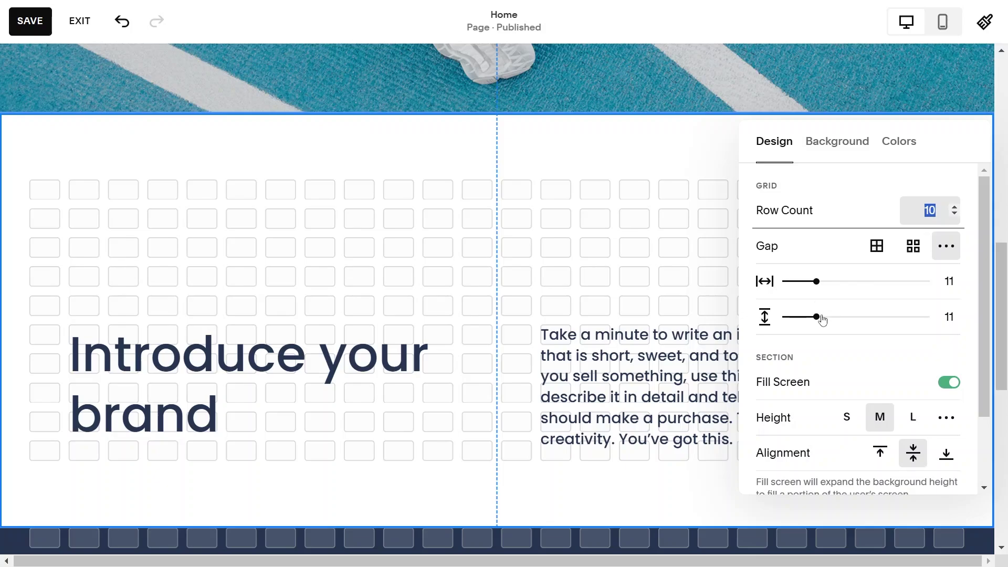
{"action": "left_click_drag", "start_coordinate": [816, 317], "coordinate": [794, 312]}
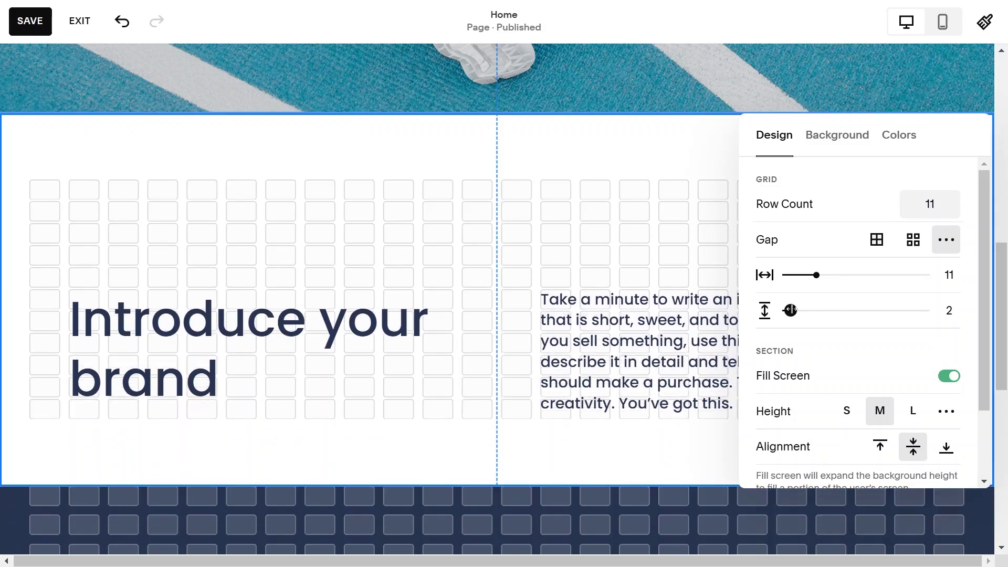
{"action": "scroll", "coordinate": [861, 378], "scroll_direction": "down", "scroll_amount": 2}
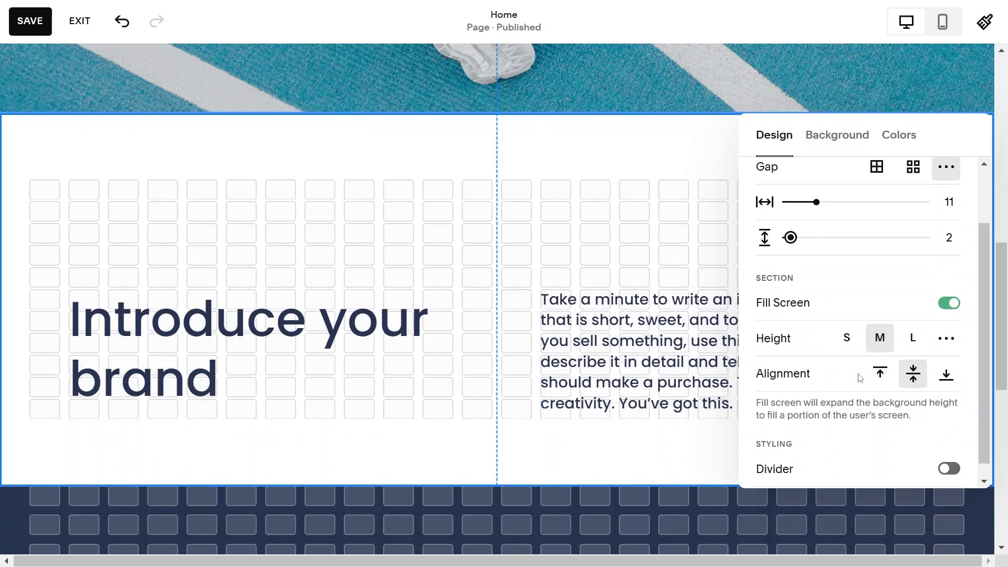
{"action": "left_click", "coordinate": [846, 344]}
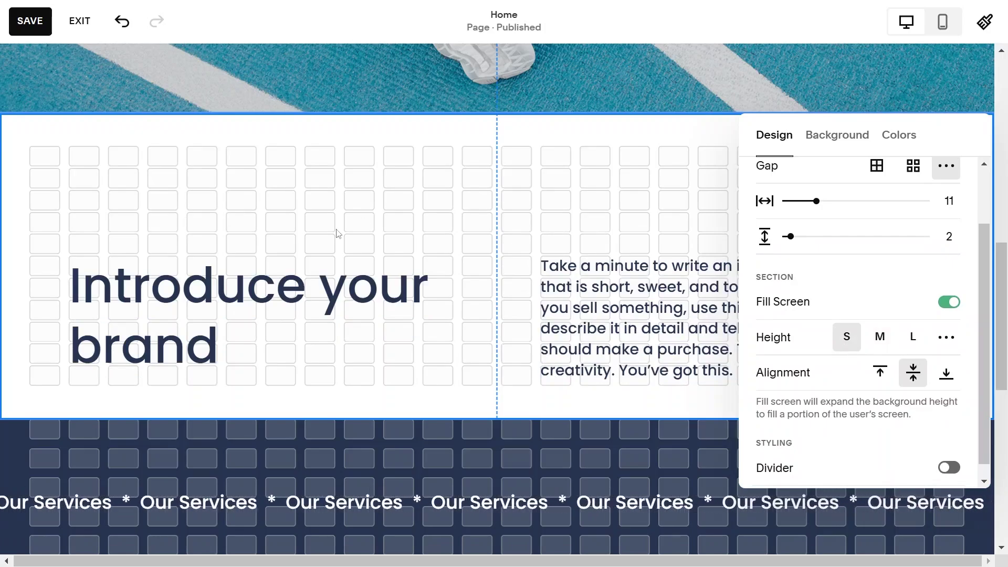
- Move the "Introduce your brand" heading block higher in the introduction section
{"action": "left_click", "coordinate": [277, 292]}
{"action": "left_click", "coordinate": [289, 459]}
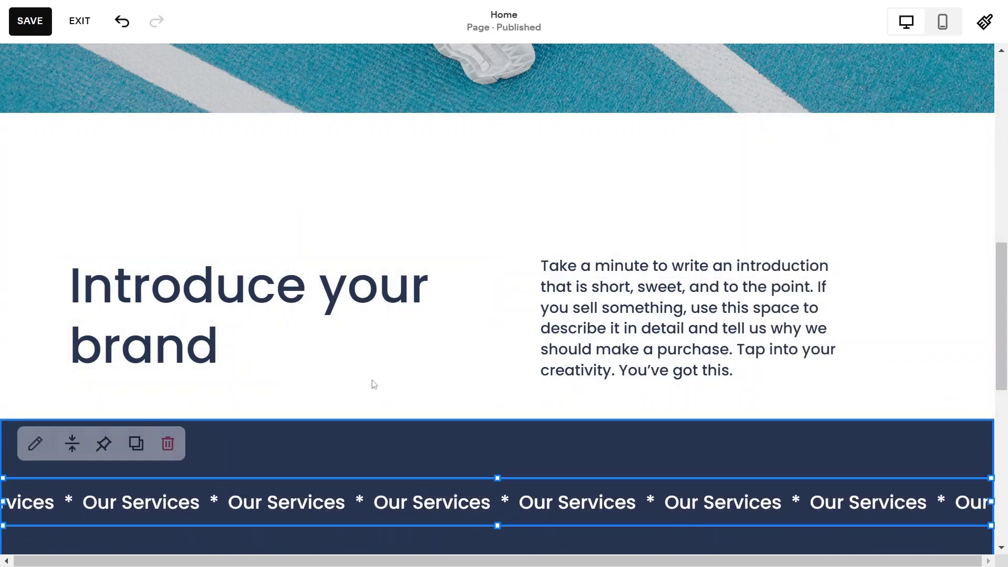
{"action": "left_click_drag", "start_coordinate": [362, 308], "coordinate": [370, 258]}
{"action": "left_click", "coordinate": [333, 337]}
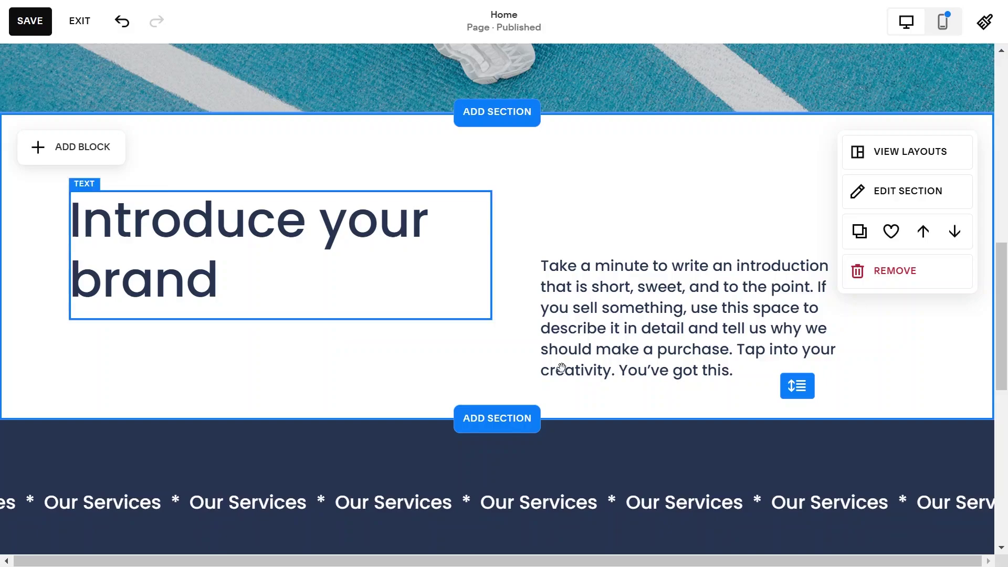
- Move the introduction paragraph block up beside the "Introduce your brand" heading and save the Home page
{"action": "left_click", "coordinate": [629, 351]}
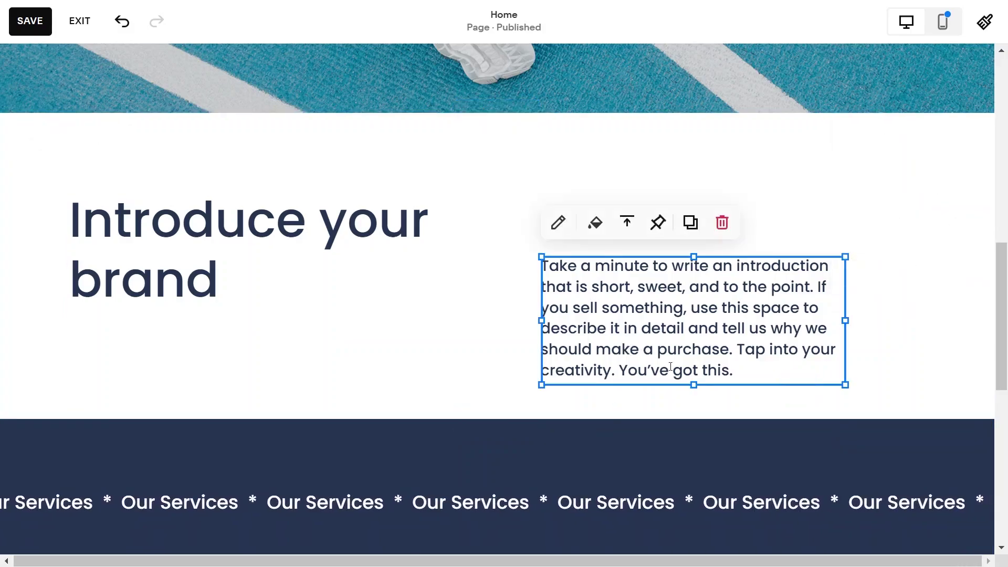
{"action": "left_click", "coordinate": [929, 403]}
{"action": "left_click", "coordinate": [840, 357]}
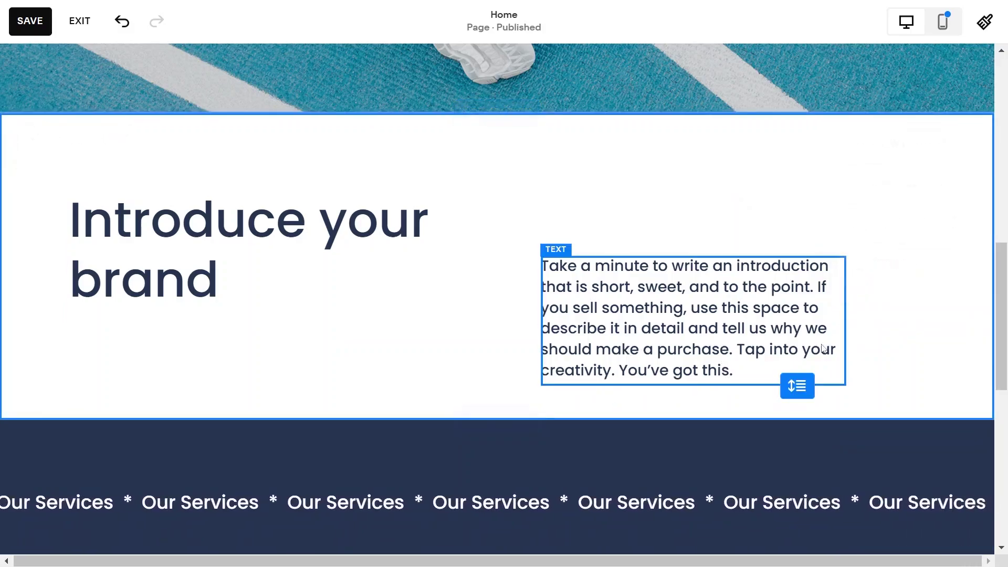
{"action": "left_click", "coordinate": [814, 377]}
{"action": "left_click", "coordinate": [611, 255]}
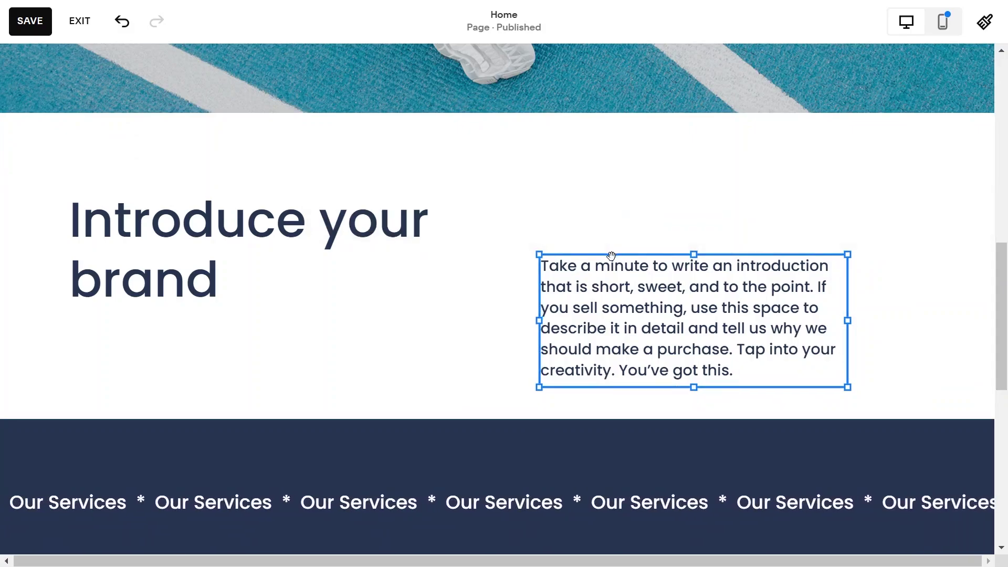
{"action": "left_click", "coordinate": [613, 230]}
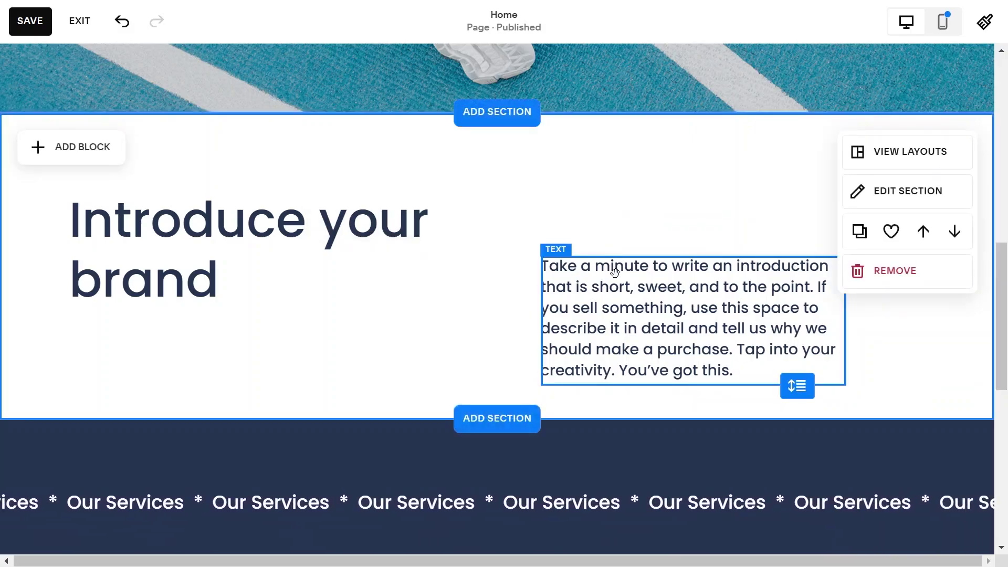
{"action": "left_click_drag", "start_coordinate": [617, 266], "coordinate": [629, 210]}
{"action": "left_click", "coordinate": [521, 355]}
{"action": "scroll", "coordinate": [521, 355], "scroll_direction": "up", "scroll_amount": 10}
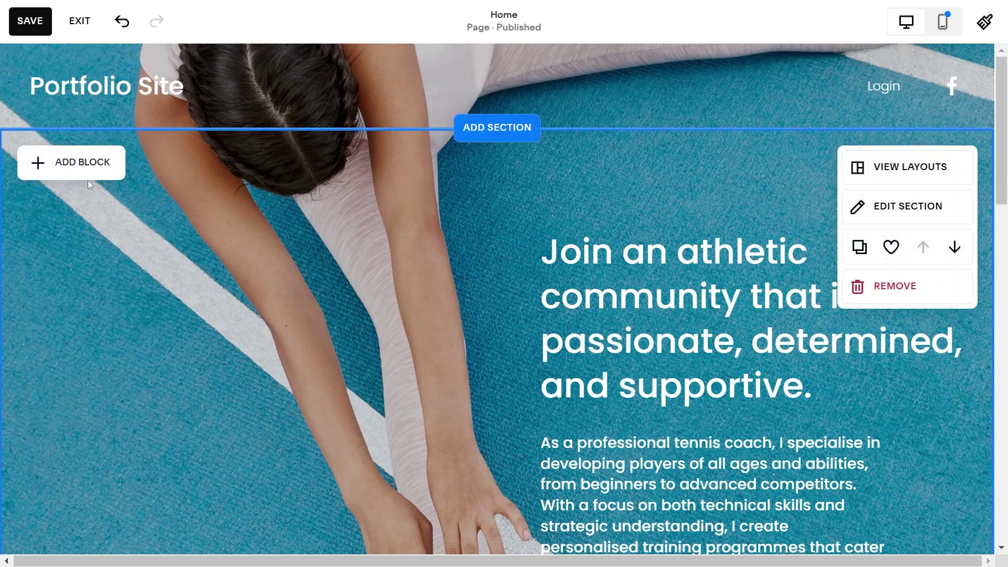
{"action": "left_click", "coordinate": [41, 23]}
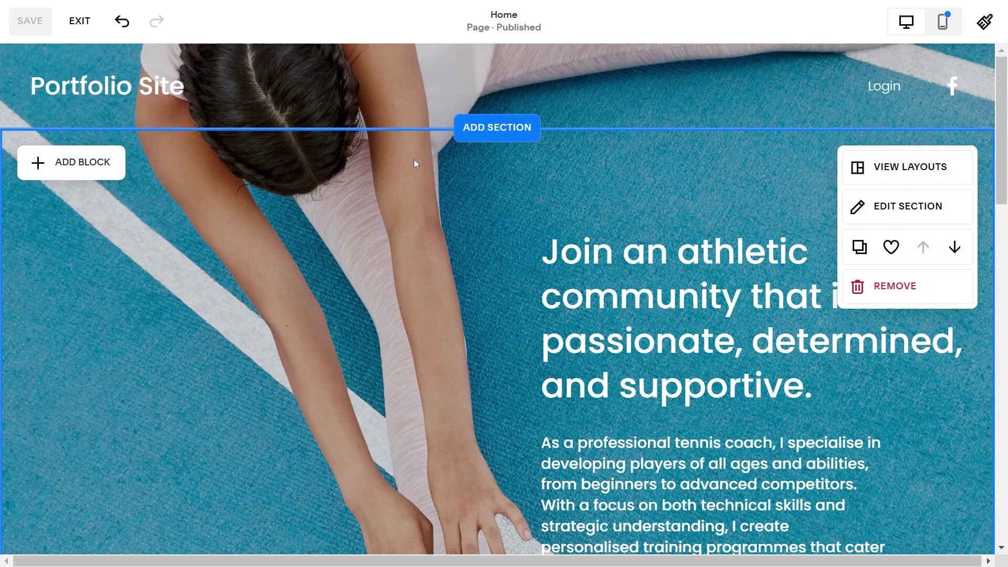
- Open Site Styles and look over the categories for fonts, colors, buttons, forms and miscellaneous
{"action": "left_click", "coordinate": [957, 31]}
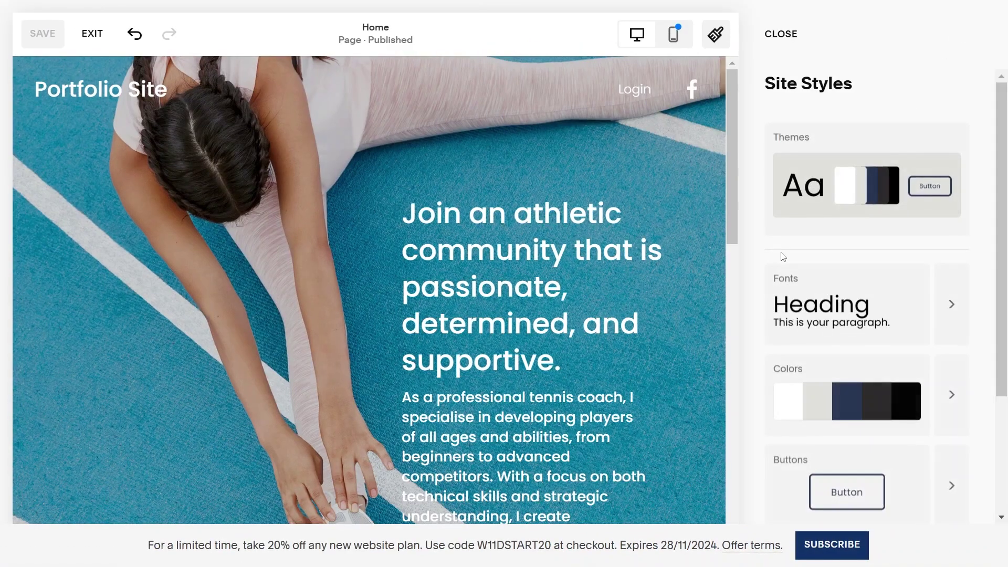
{"action": "scroll", "coordinate": [866, 270], "scroll_direction": "down", "scroll_amount": 3}
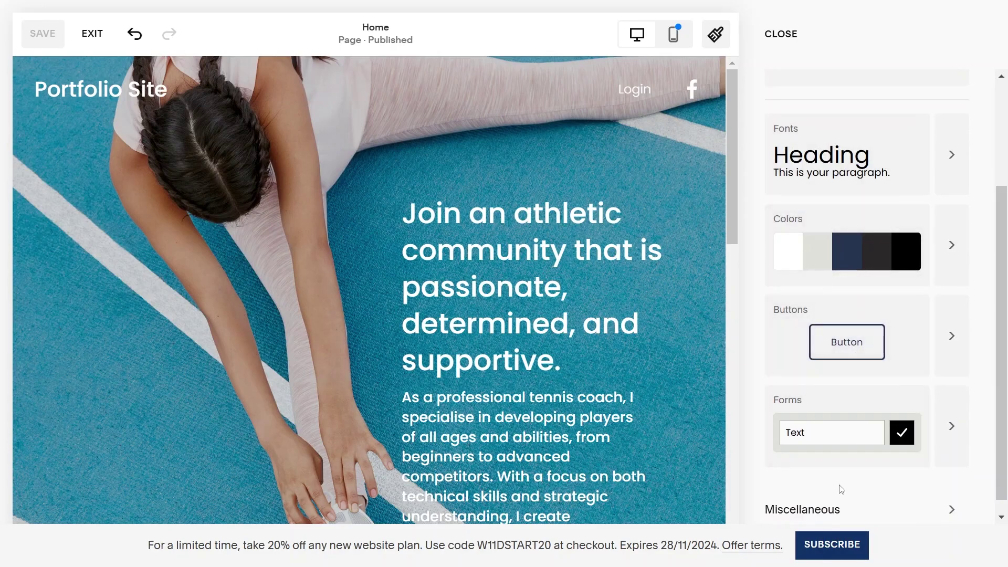
{"action": "scroll", "coordinate": [840, 472], "scroll_direction": "down", "scroll_amount": 1}
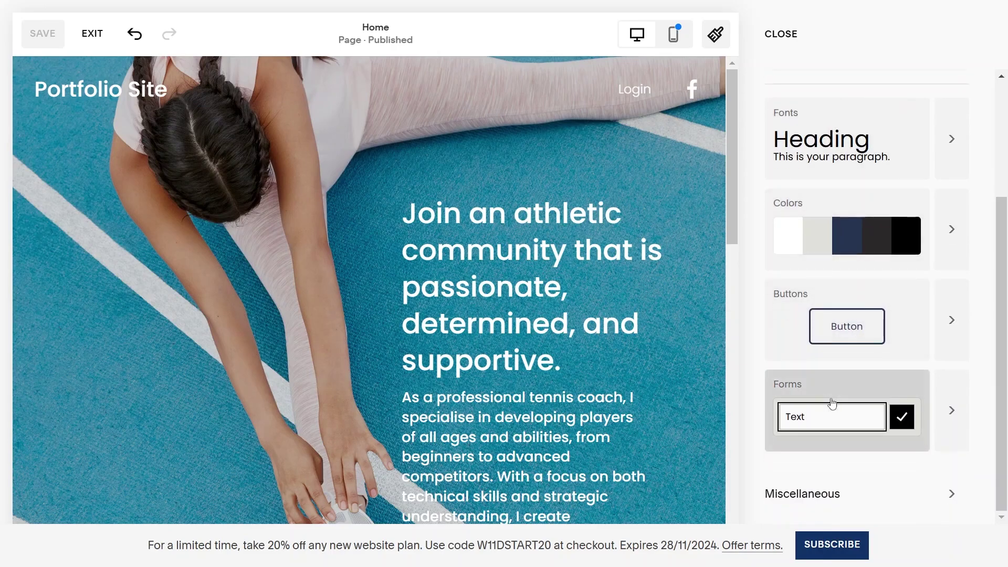
{"action": "left_click", "coordinate": [891, 512]}
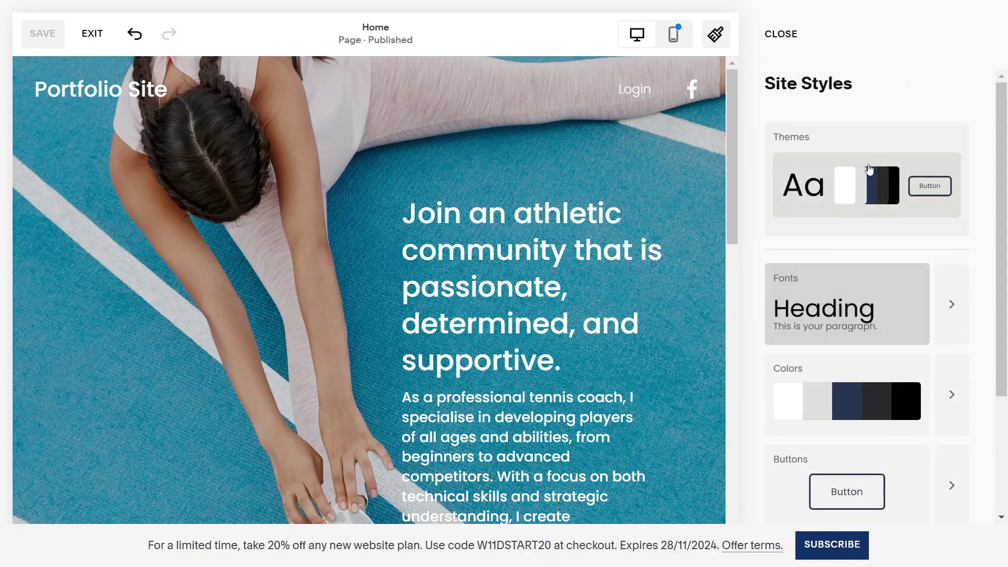
- Browse the preset site themes, including the Professional, Playful, Sophisticated, Friendly and Innovative groups
{"action": "left_click", "coordinate": [869, 173]}
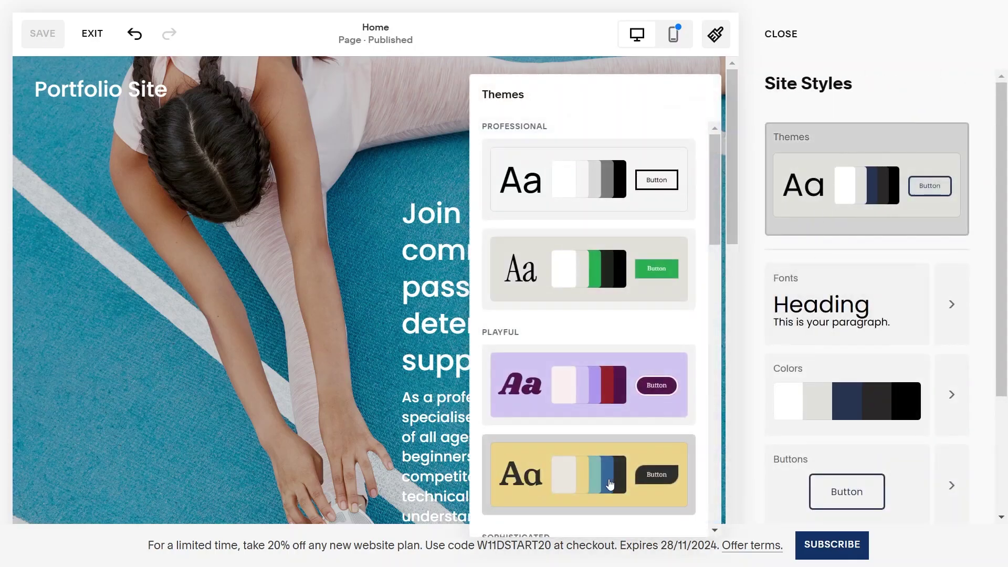
{"action": "scroll", "coordinate": [630, 367], "scroll_direction": "down", "scroll_amount": 10}
{"action": "scroll", "coordinate": [658, 290], "scroll_direction": "down", "scroll_amount": 5}
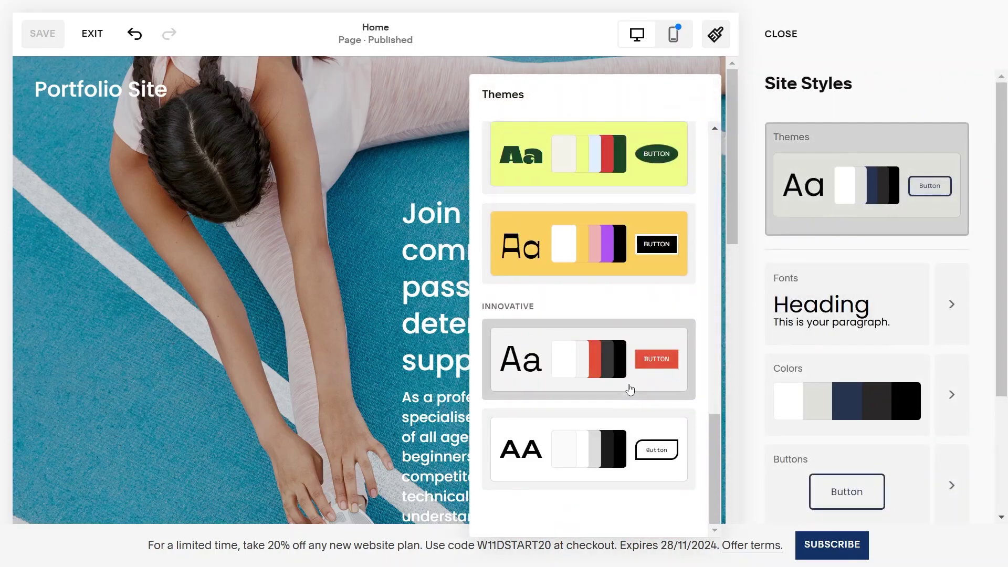
{"action": "scroll", "coordinate": [630, 389], "scroll_direction": "up", "scroll_amount": 7}
{"action": "scroll", "coordinate": [630, 389], "scroll_direction": "down", "scroll_amount": 4}
{"action": "left_click", "coordinate": [847, 304]}
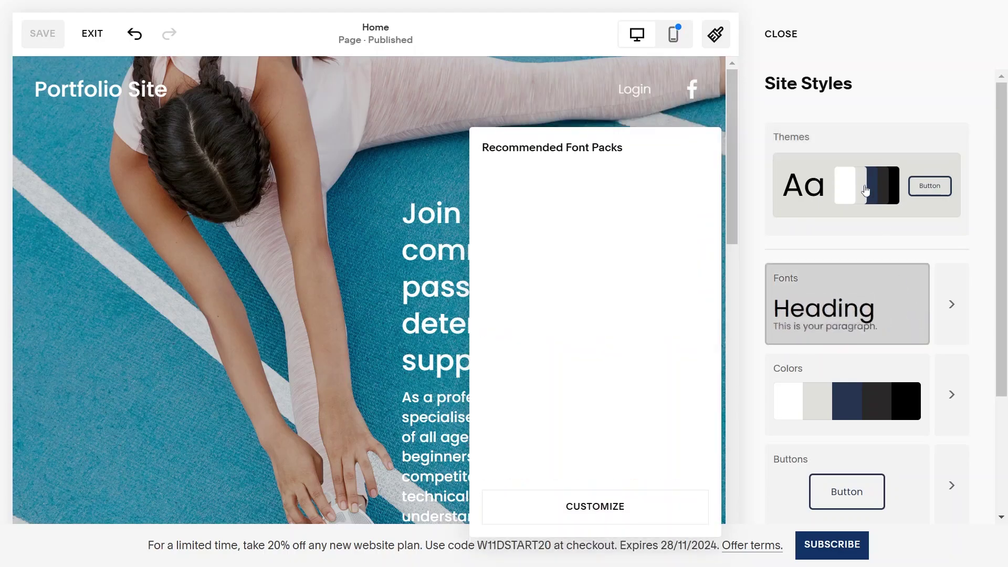
{"action": "left_click", "coordinate": [866, 179]}
{"action": "scroll", "coordinate": [576, 335], "scroll_direction": "down", "scroll_amount": 10}
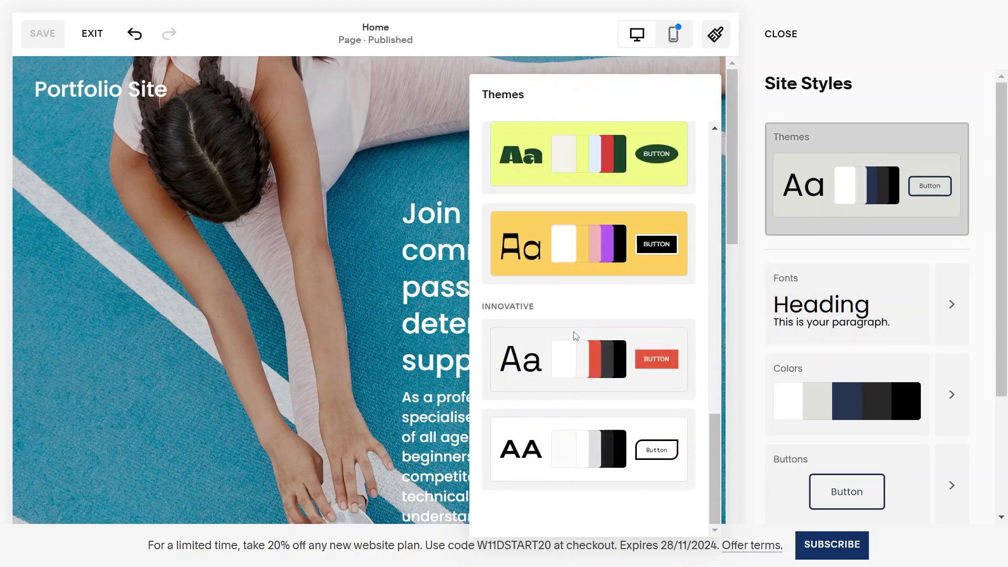
{"action": "scroll", "coordinate": [575, 336], "scroll_direction": "up", "scroll_amount": 5}
{"action": "scroll", "coordinate": [575, 336], "scroll_direction": "up", "scroll_amount": 4}
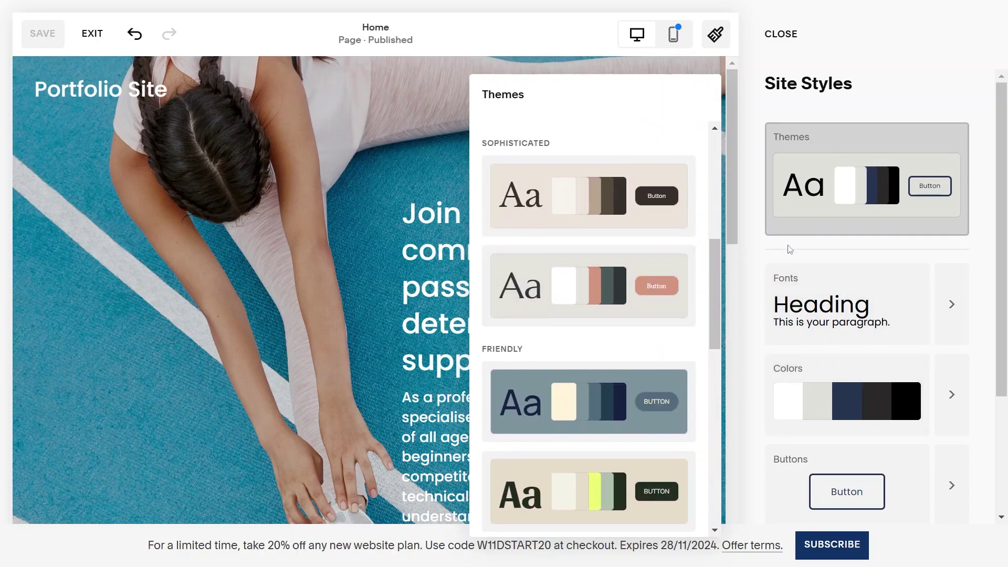
- Change the first color of the site palette to a dusty pink, HSL 0, 26, 78
{"action": "scroll", "coordinate": [788, 248], "scroll_direction": "down", "scroll_amount": 3}
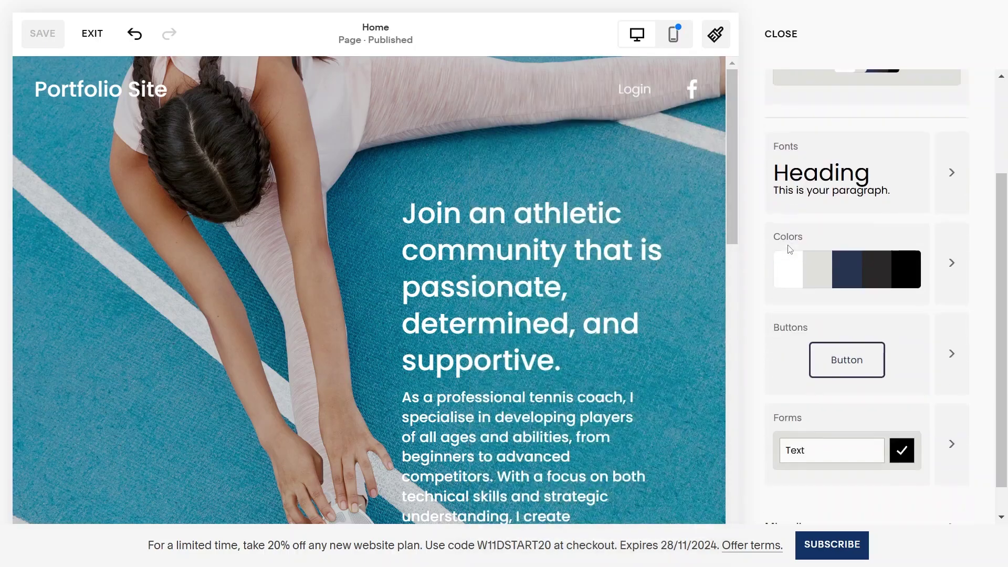
{"action": "left_click", "coordinate": [965, 267]}
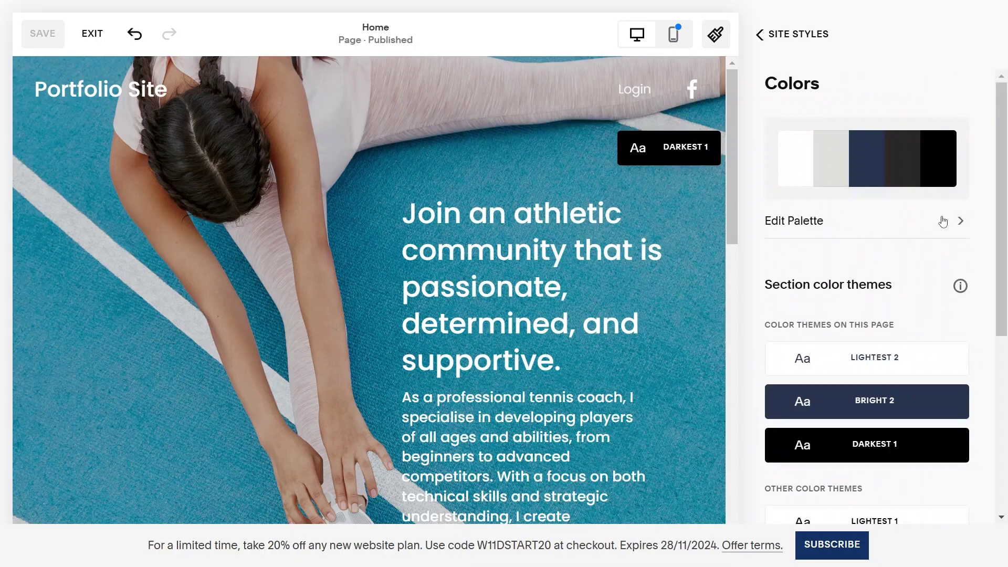
{"action": "left_click", "coordinate": [908, 232]}
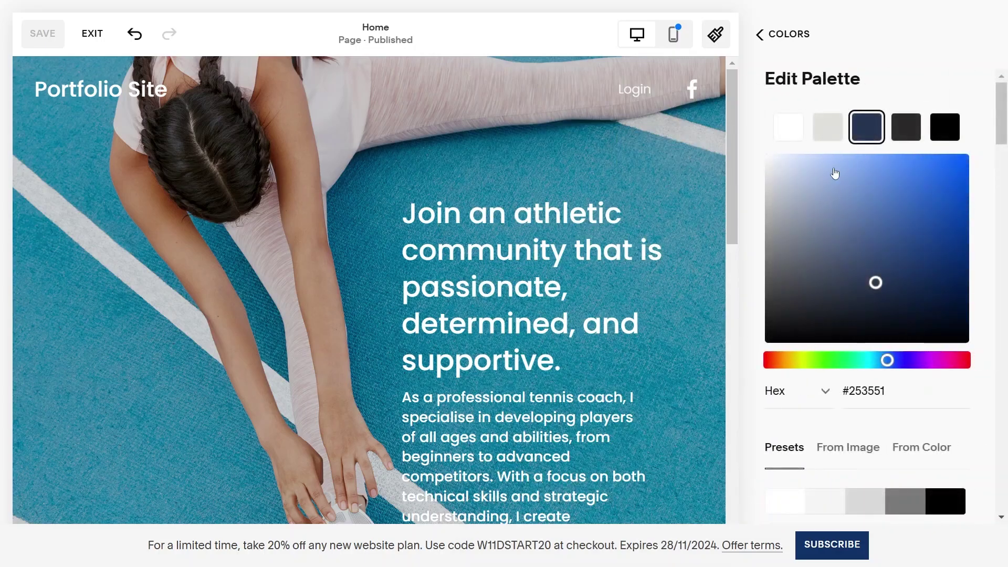
{"action": "left_click", "coordinate": [785, 129]}
{"action": "left_click_drag", "start_coordinate": [862, 234], "coordinate": [793, 185]}
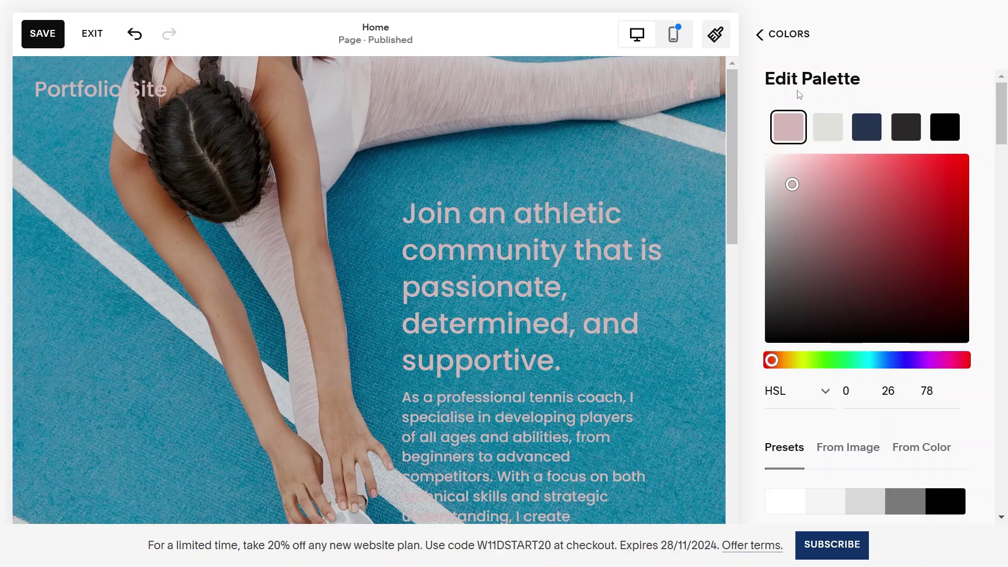
- Examine how the edited palette affects the Home page sections and the section color themes, including Bright 2
{"action": "scroll", "coordinate": [798, 94], "scroll_direction": "down", "scroll_amount": 3}
{"action": "scroll", "coordinate": [528, 228], "scroll_direction": "down", "scroll_amount": 10}
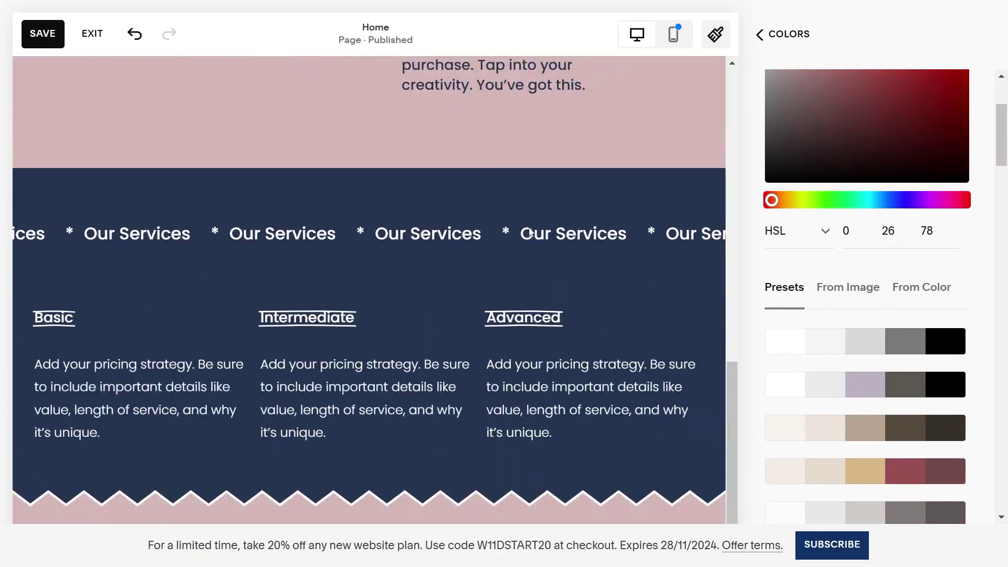
{"action": "scroll", "coordinate": [529, 231], "scroll_direction": "up", "scroll_amount": 10}
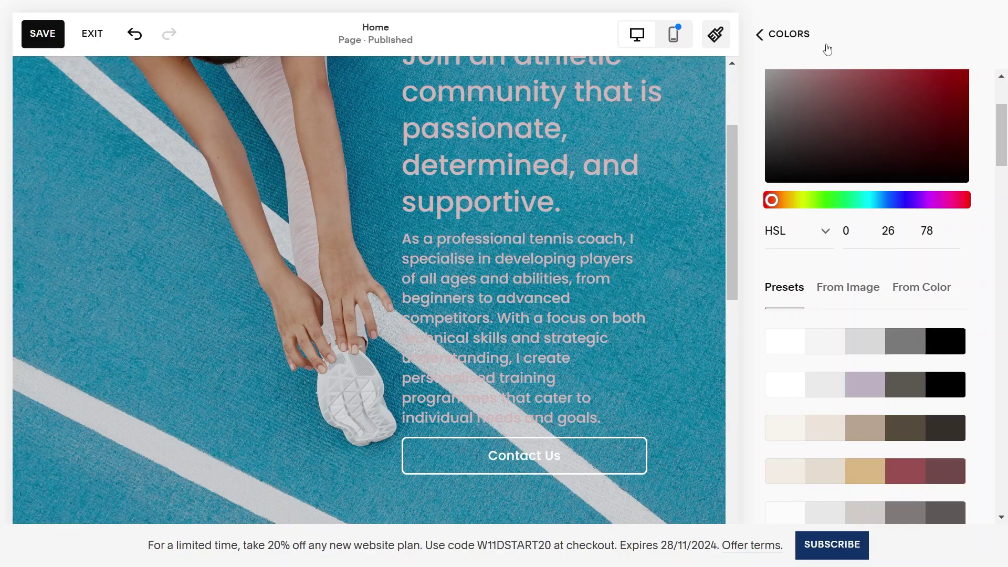
{"action": "left_click", "coordinate": [758, 36]}
{"action": "scroll", "coordinate": [840, 210], "scroll_direction": "down", "scroll_amount": 5}
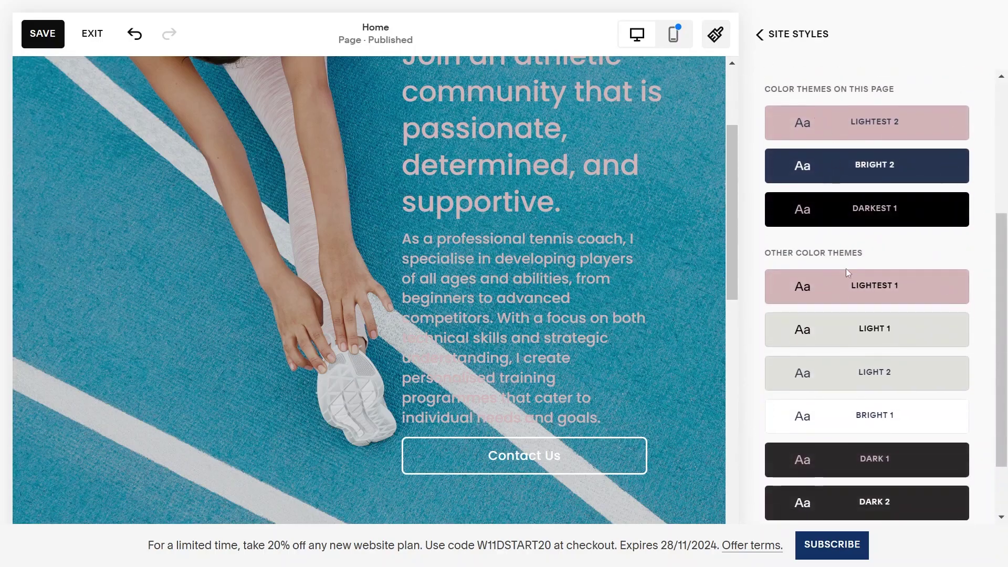
{"action": "scroll", "coordinate": [846, 268], "scroll_direction": "down", "scroll_amount": 2}
{"action": "scroll", "coordinate": [847, 273], "scroll_direction": "up", "scroll_amount": 4}
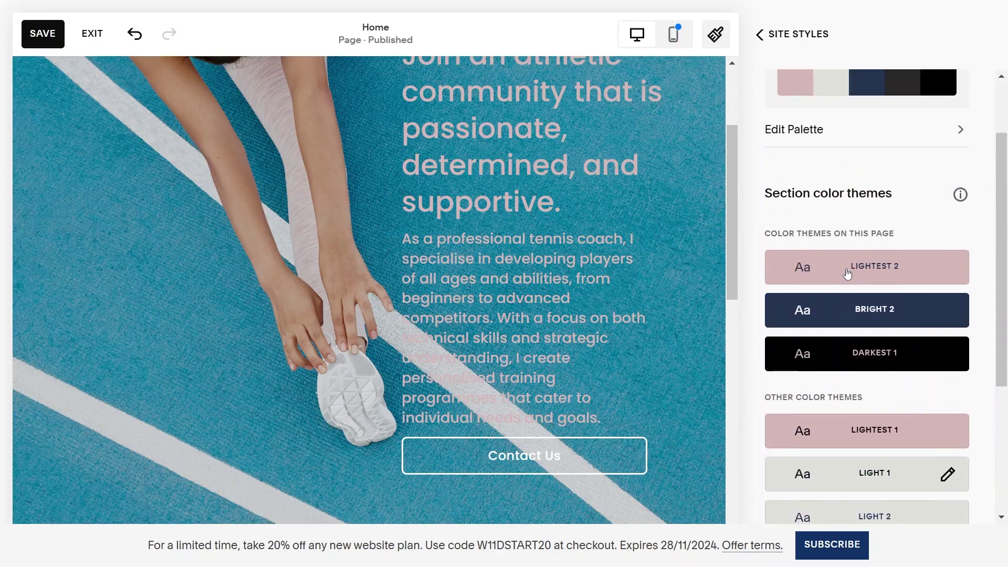
{"action": "left_click", "coordinate": [871, 331]}
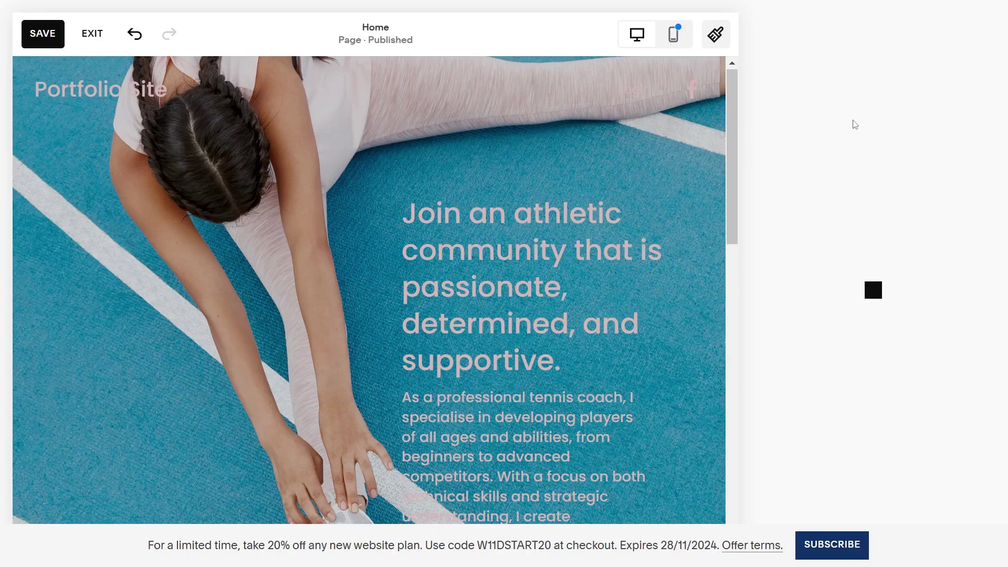
{"action": "left_click", "coordinate": [797, 35]}
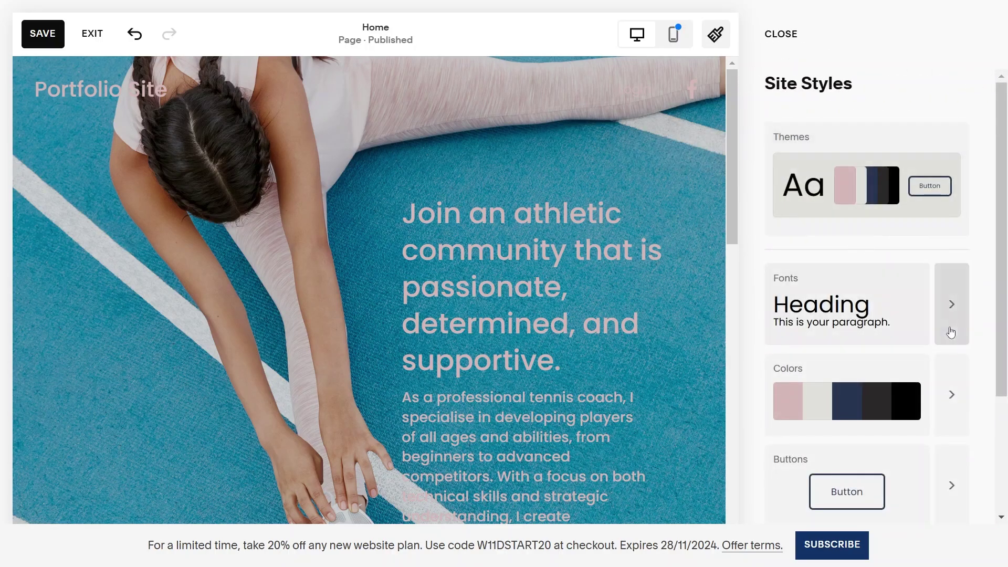
- Look through the site's font settings, including the sans-serif font packs and the heading fonts
{"action": "left_click", "coordinate": [949, 332]}
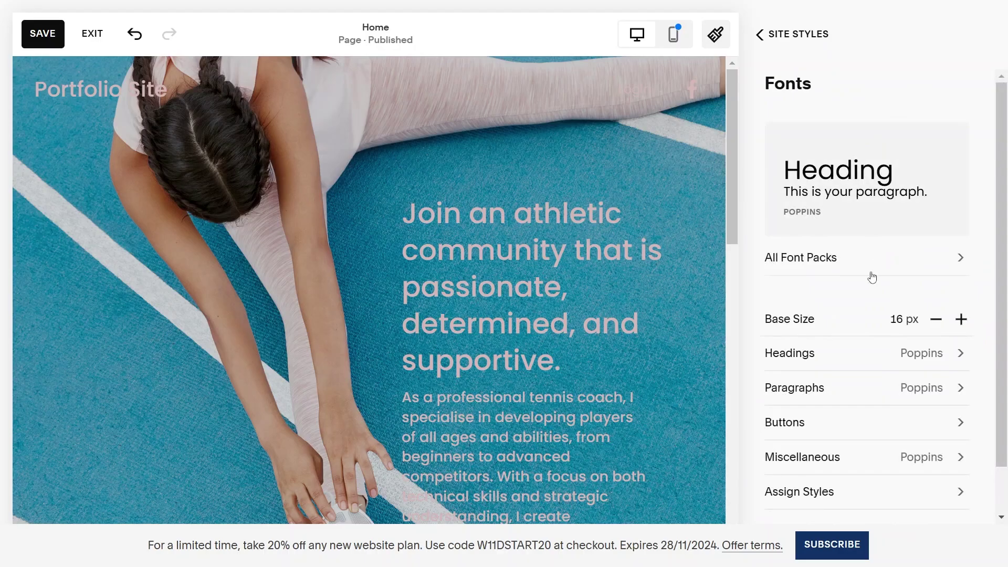
{"action": "left_click", "coordinate": [872, 277]}
{"action": "scroll", "coordinate": [874, 279], "scroll_direction": "down", "scroll_amount": 3}
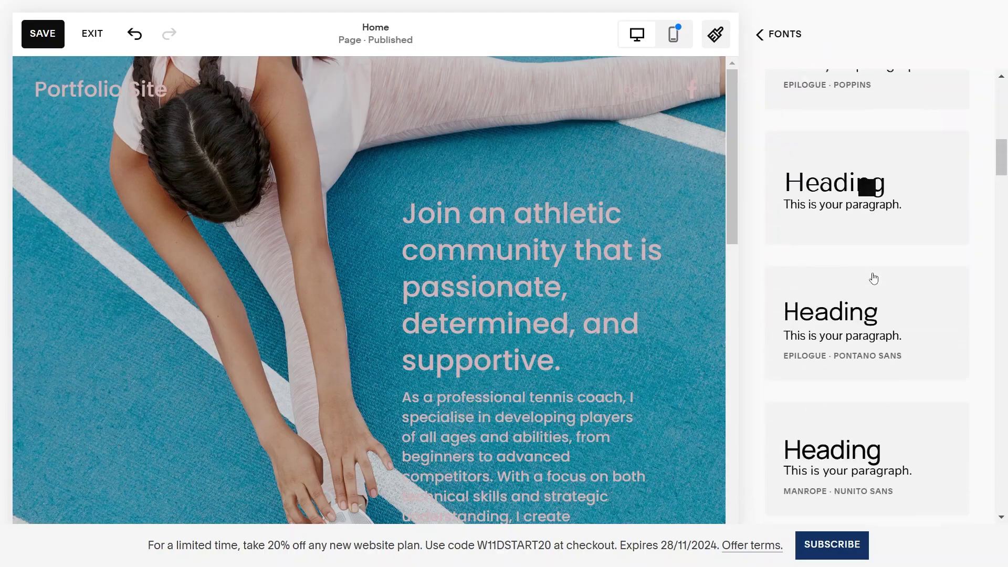
{"action": "scroll", "coordinate": [874, 278], "scroll_direction": "up", "scroll_amount": 5}
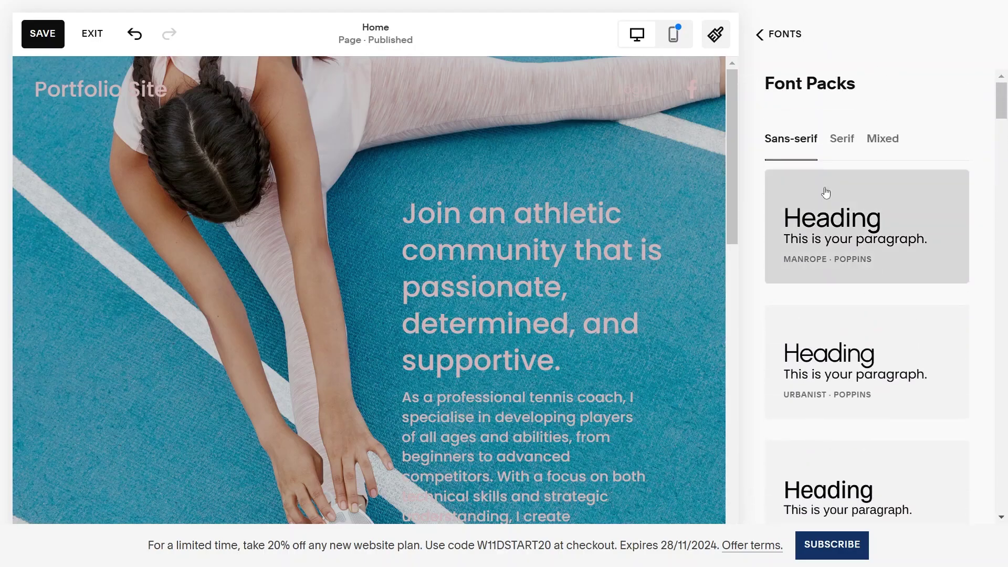
{"action": "left_click", "coordinate": [780, 38]}
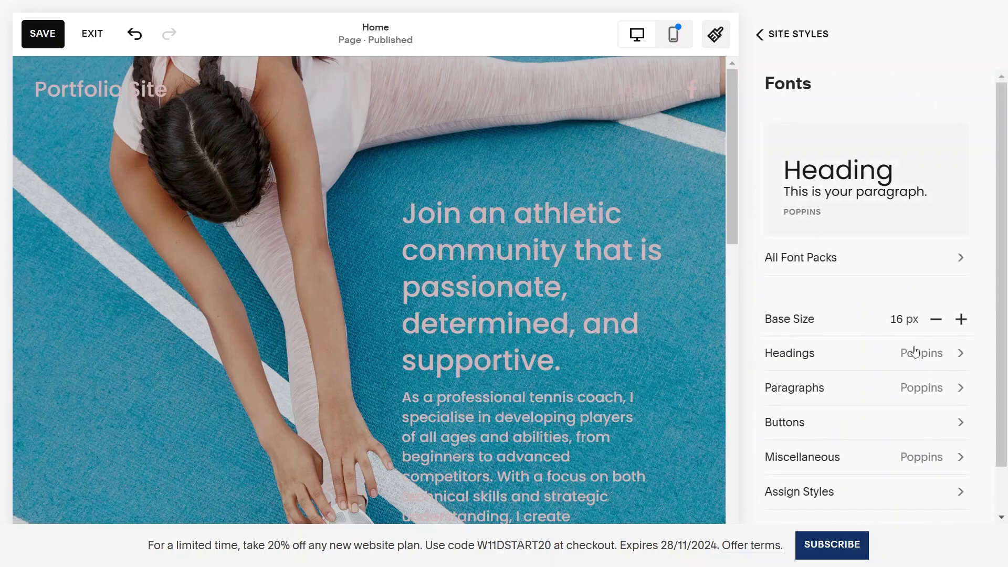
{"action": "left_click", "coordinate": [944, 370]}
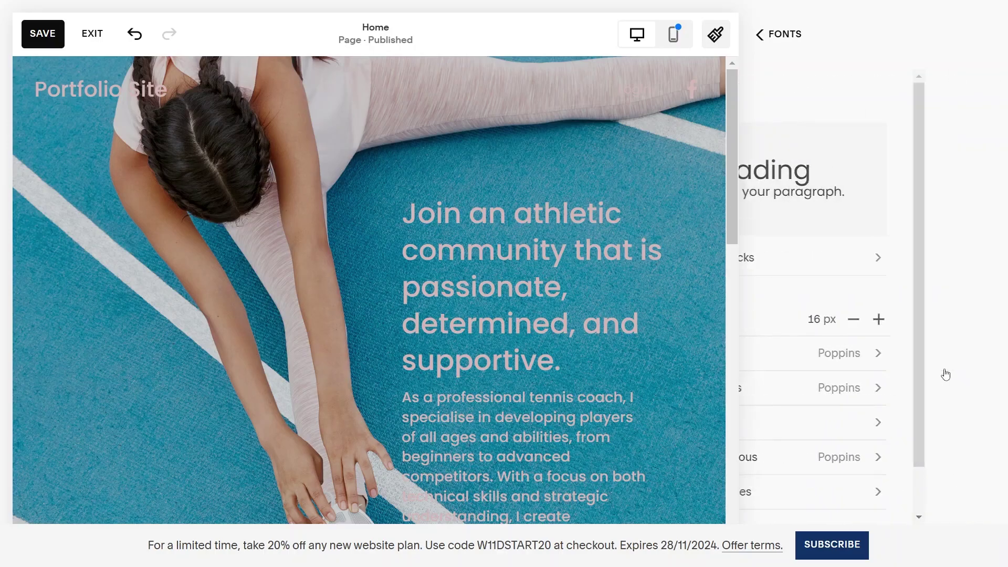
{"action": "left_click", "coordinate": [758, 36]}
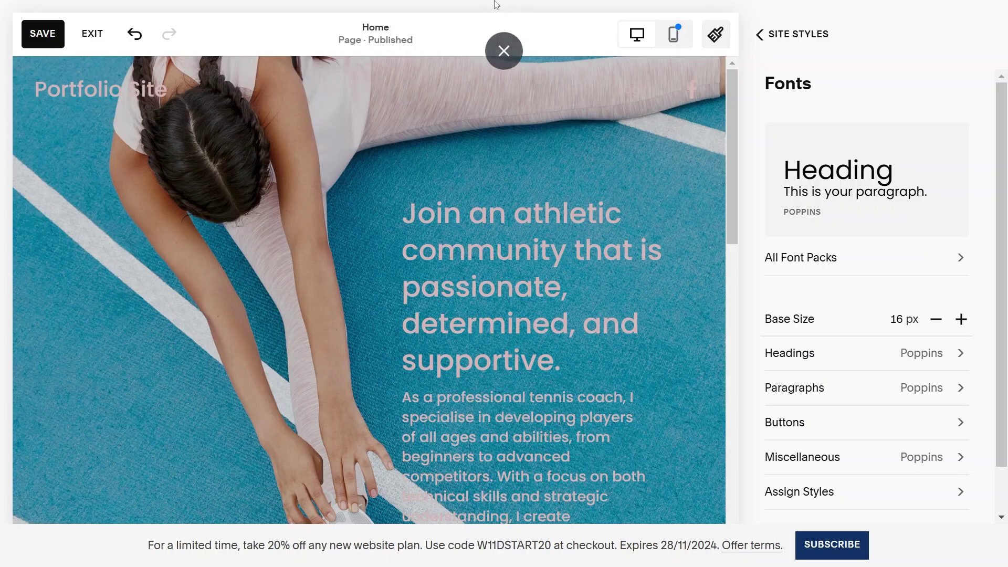
- Save the site style changes and exit page editing
{"action": "left_click", "coordinate": [41, 32]}
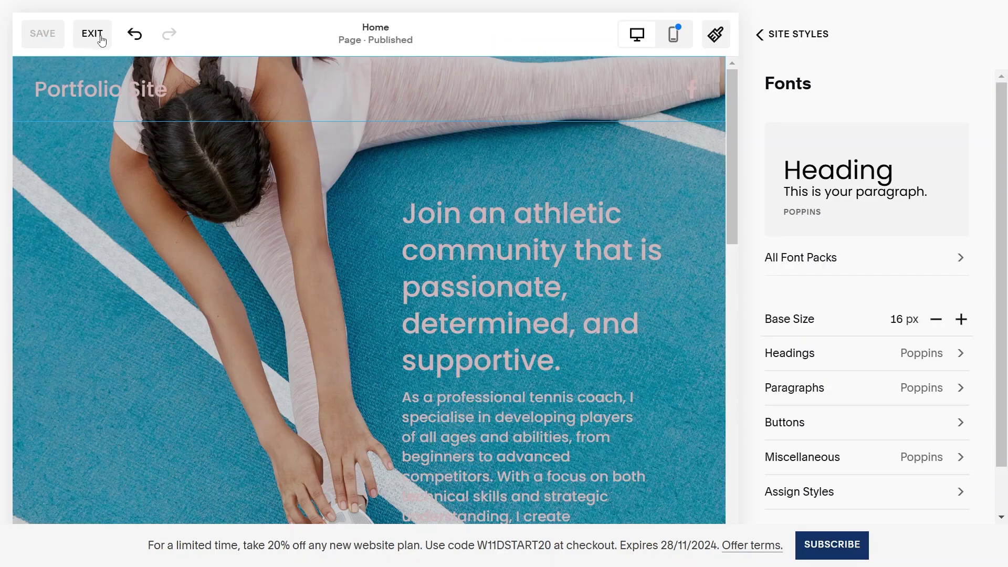
{"action": "left_click", "coordinate": [92, 34]}
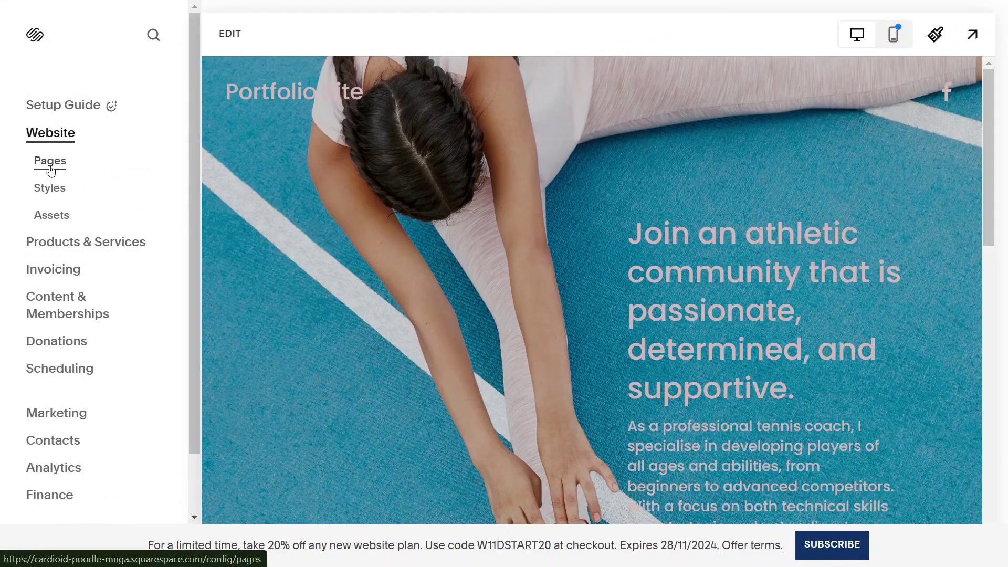
- Add a Store page with the Store 1 layout to the main navigation and name it Shop
{"action": "left_click", "coordinate": [50, 165]}
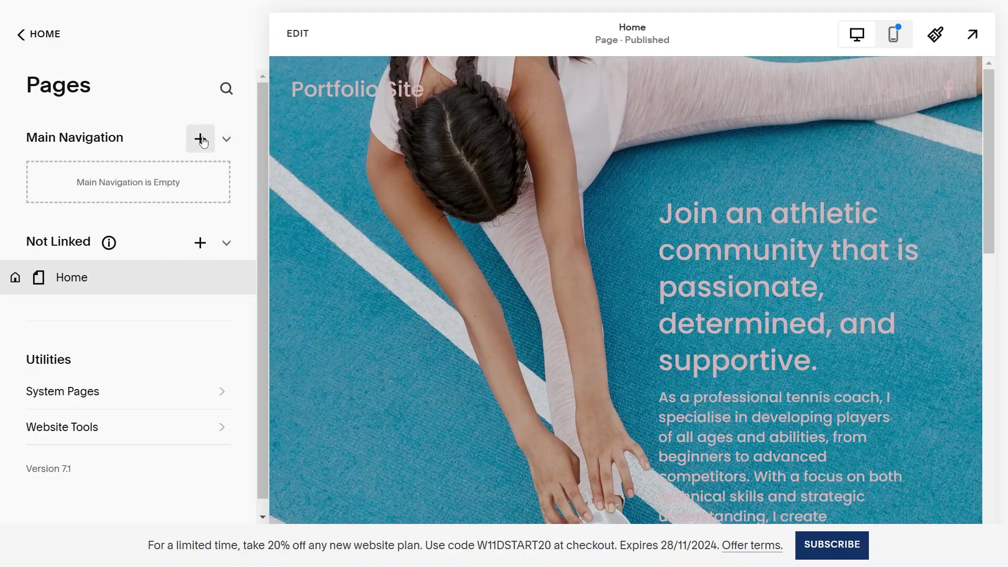
{"action": "left_click", "coordinate": [202, 142]}
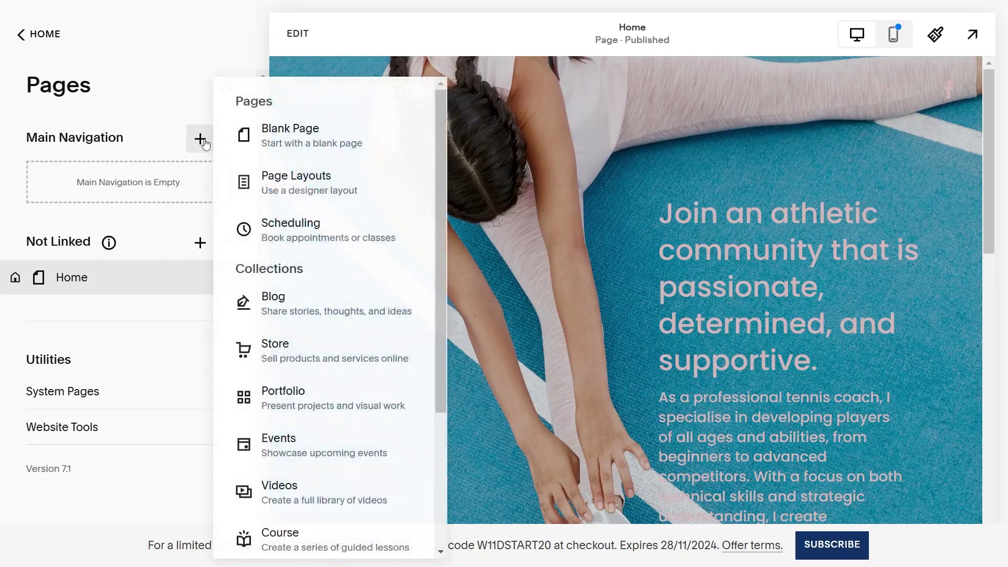
{"action": "left_click", "coordinate": [293, 348]}
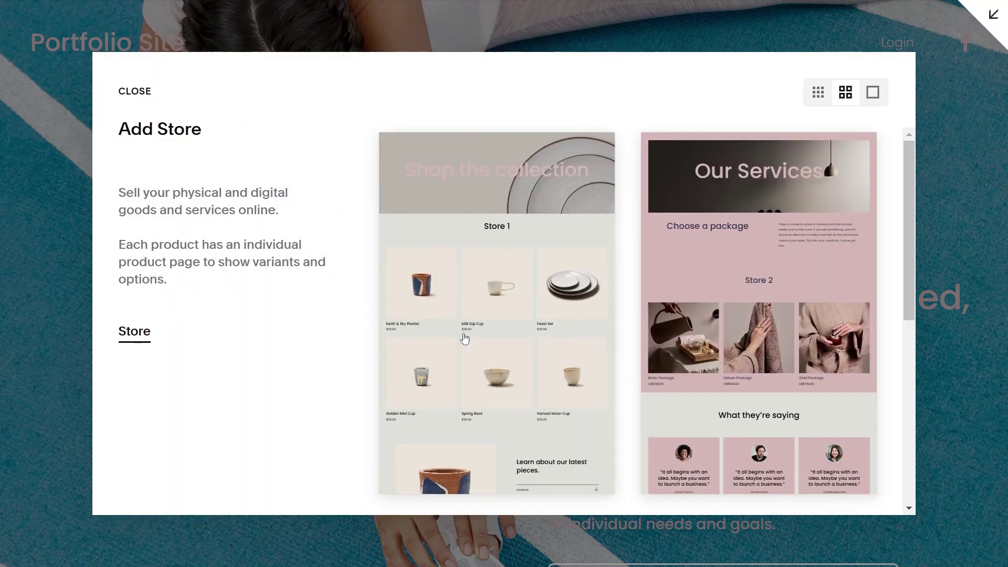
{"action": "scroll", "coordinate": [465, 338], "scroll_direction": "down", "scroll_amount": 5}
{"action": "scroll", "coordinate": [611, 219], "scroll_direction": "up", "scroll_amount": 5}
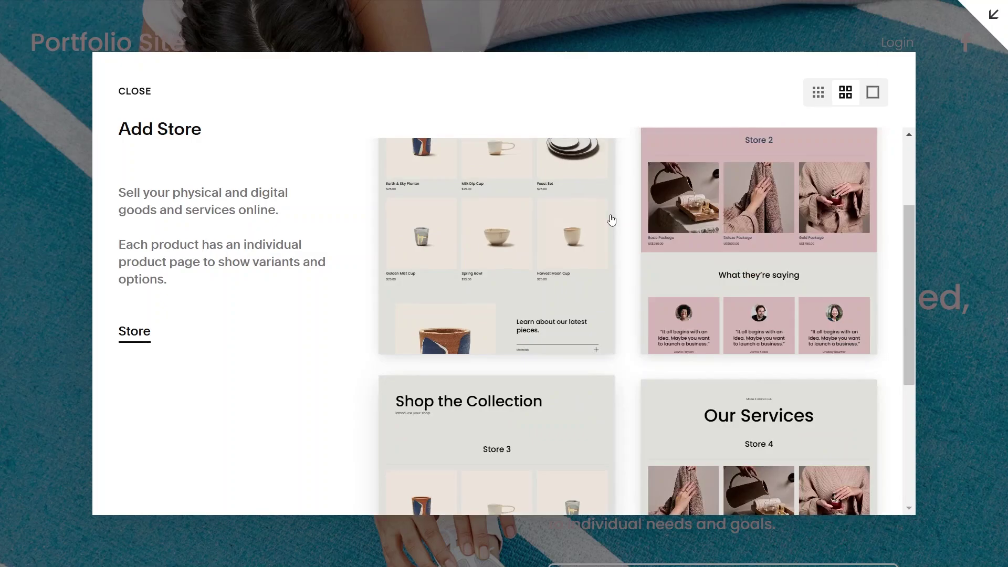
{"action": "scroll", "coordinate": [611, 219], "scroll_direction": "down", "scroll_amount": 2}
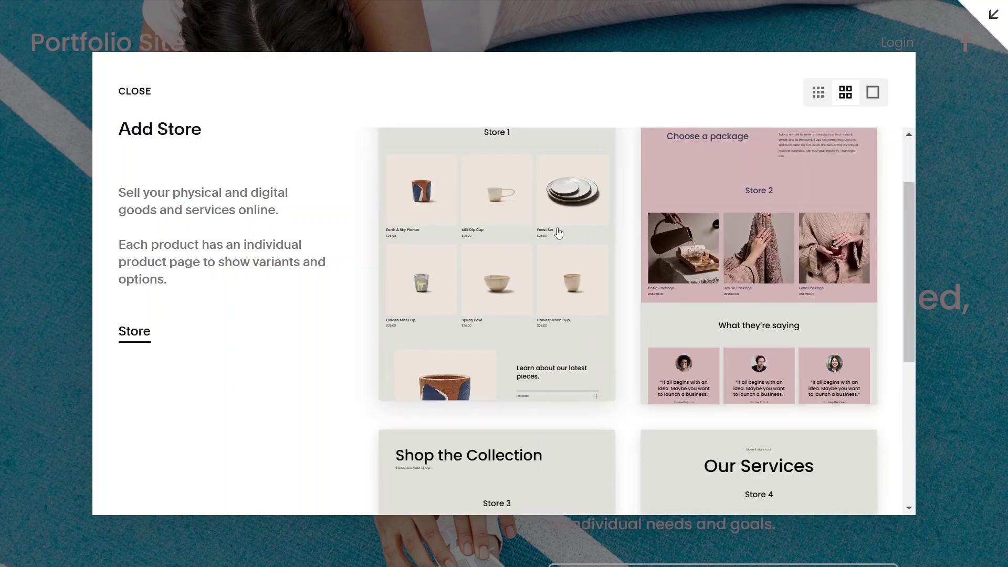
{"action": "left_click", "coordinate": [557, 229]}
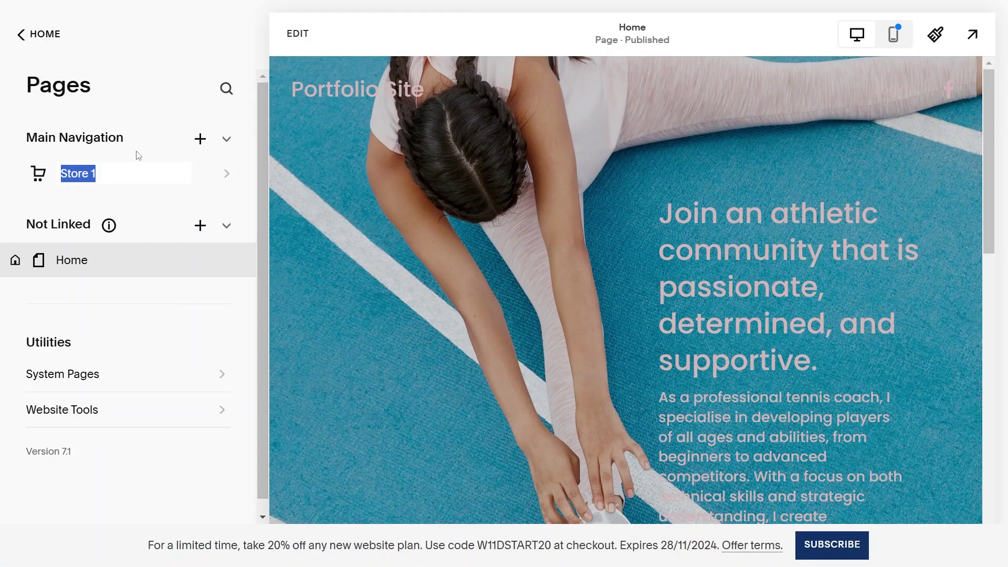
{"action": "type", "text": "Sho"}
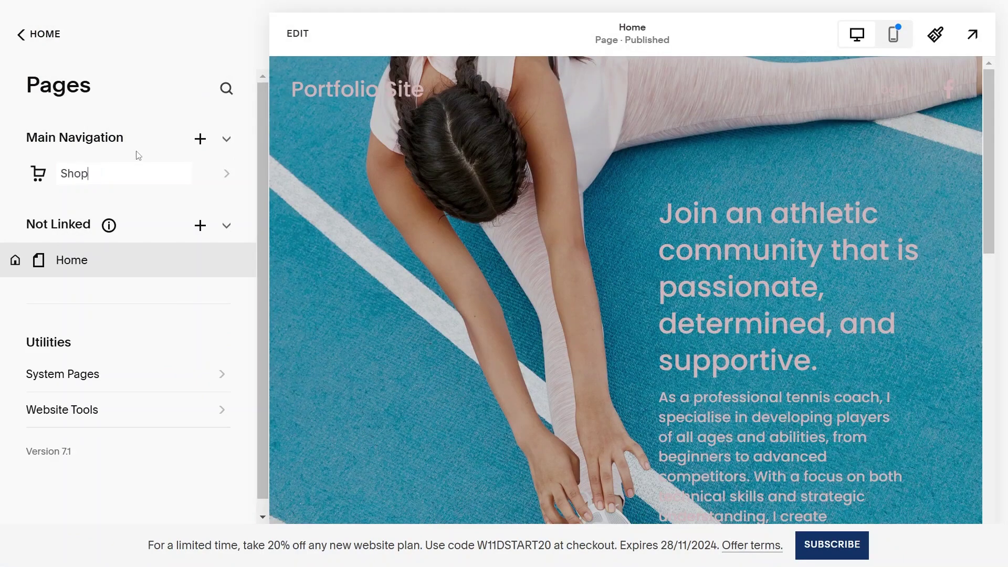
{"action": "type", "text": "p"}
- Open the Shop page and look through its sections from the header image to the contact form
{"action": "left_click", "coordinate": [224, 174]}
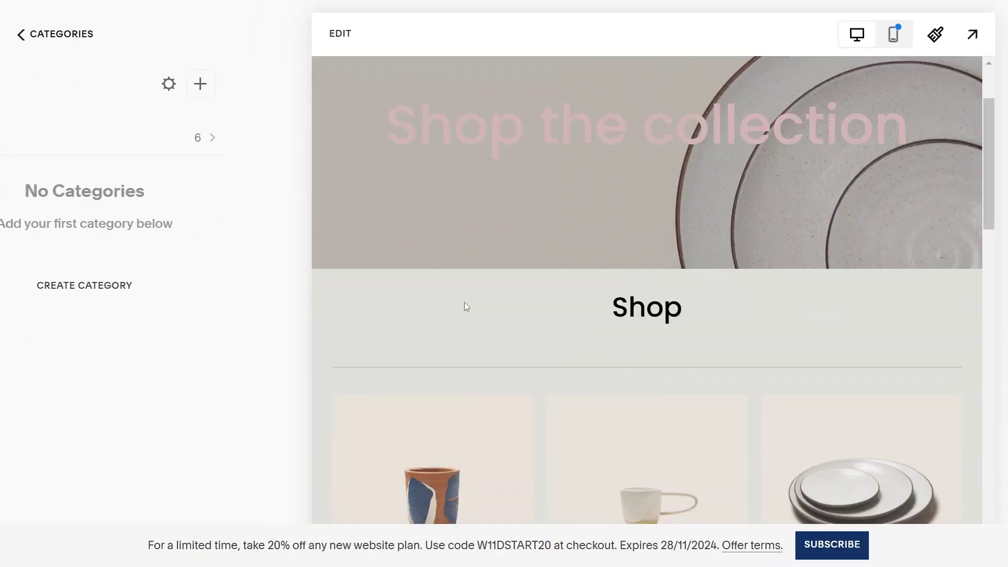
{"action": "scroll", "coordinate": [464, 306], "scroll_direction": "down", "scroll_amount": 5}
{"action": "scroll", "coordinate": [682, 356], "scroll_direction": "down", "scroll_amount": 5}
{"action": "scroll", "coordinate": [682, 355], "scroll_direction": "down", "scroll_amount": 3}
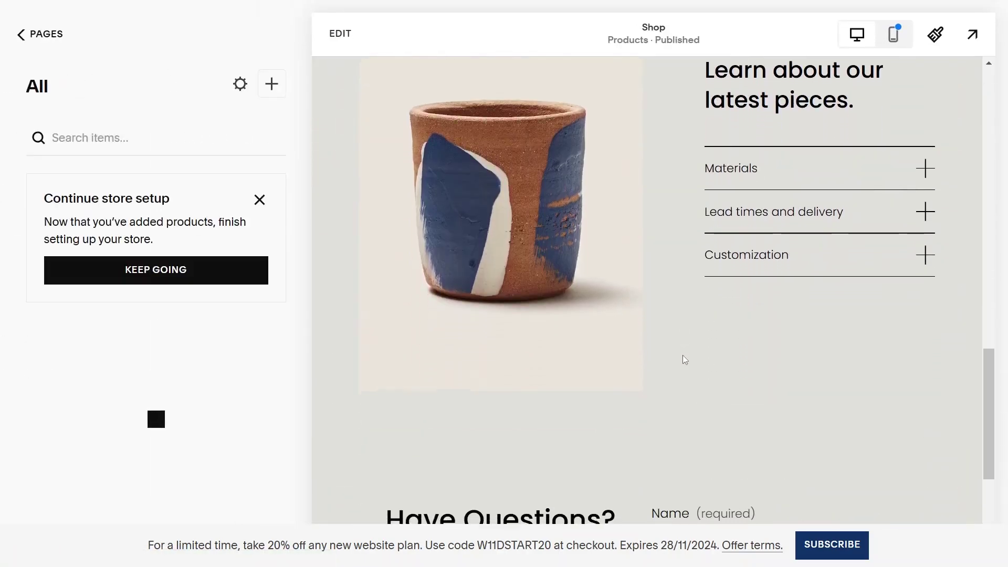
{"action": "scroll", "coordinate": [682, 355], "scroll_direction": "up", "scroll_amount": 14}
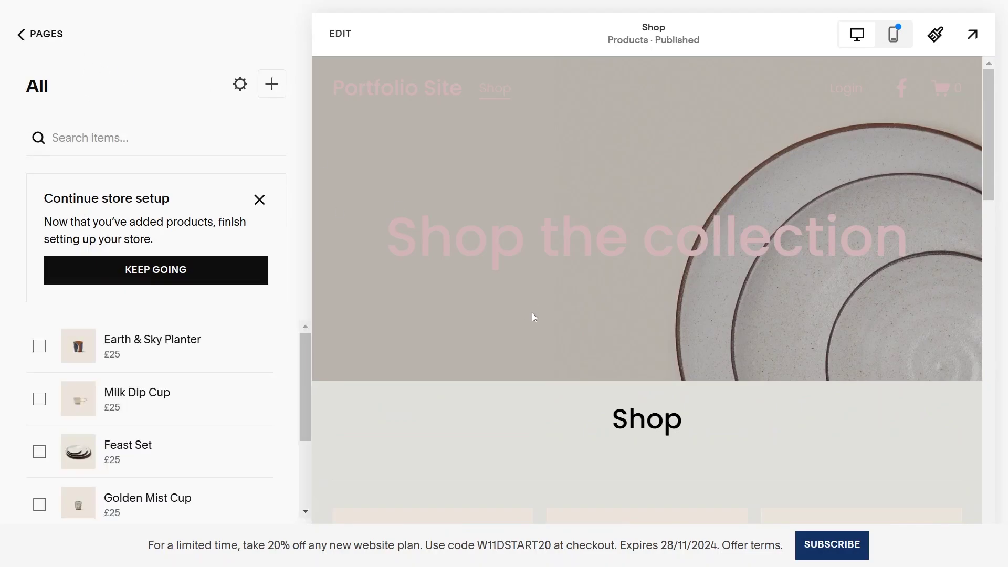
- Leave the Shop page and start a new service product in the site's Products & Services area
{"action": "left_click", "coordinate": [48, 44]}
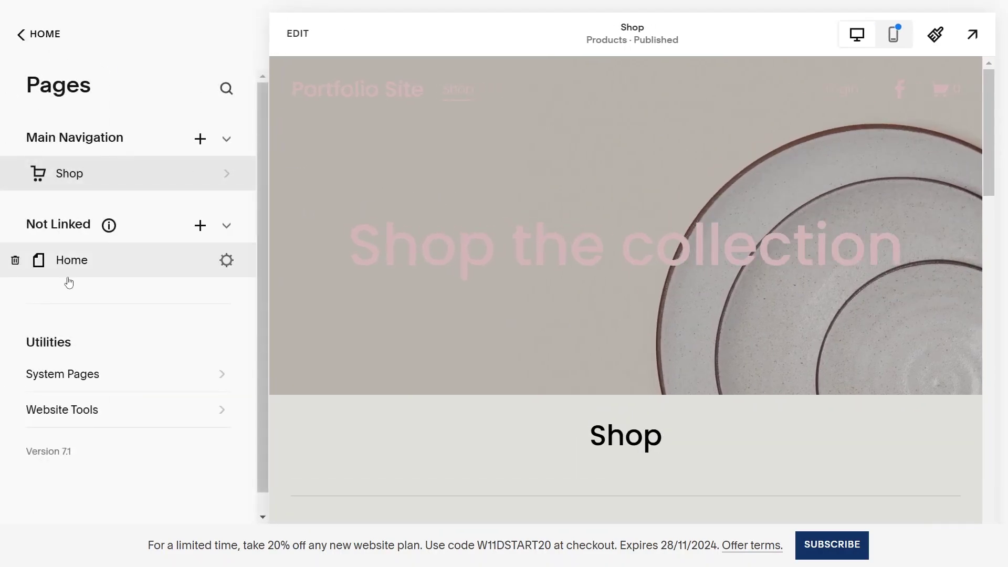
{"action": "left_click", "coordinate": [42, 44]}
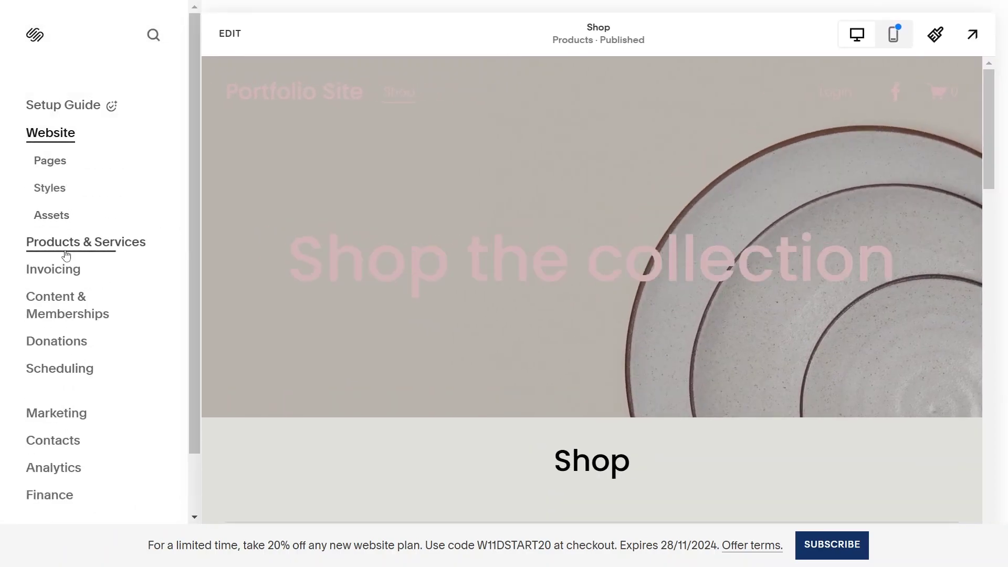
{"action": "left_click", "coordinate": [58, 242]}
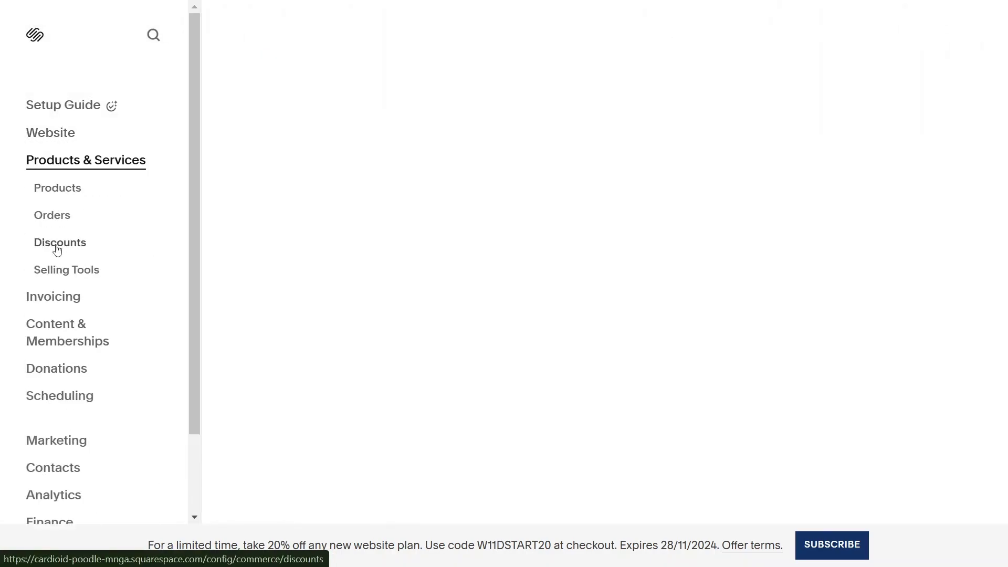
{"action": "left_click", "coordinate": [66, 189]}
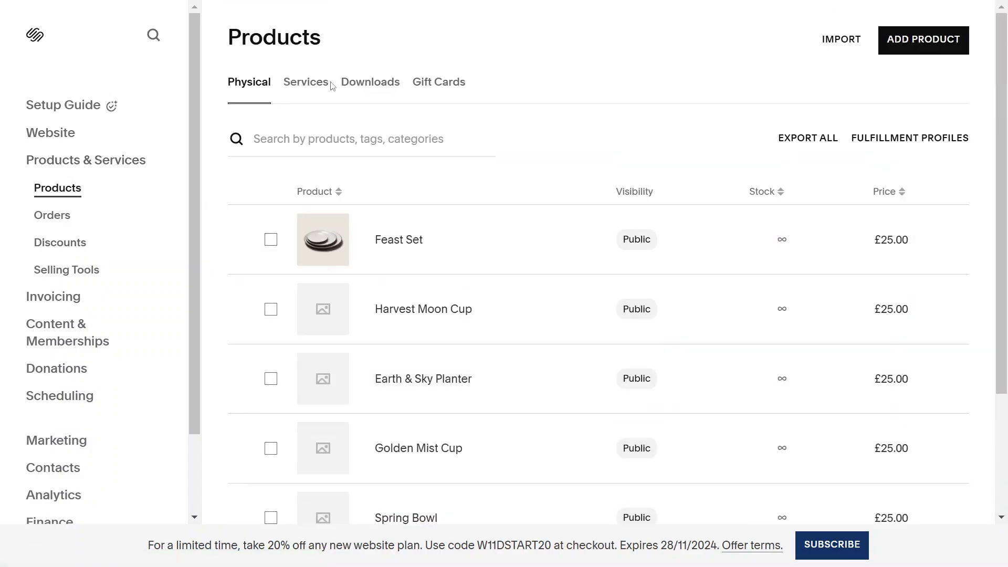
{"action": "left_click", "coordinate": [311, 88]}
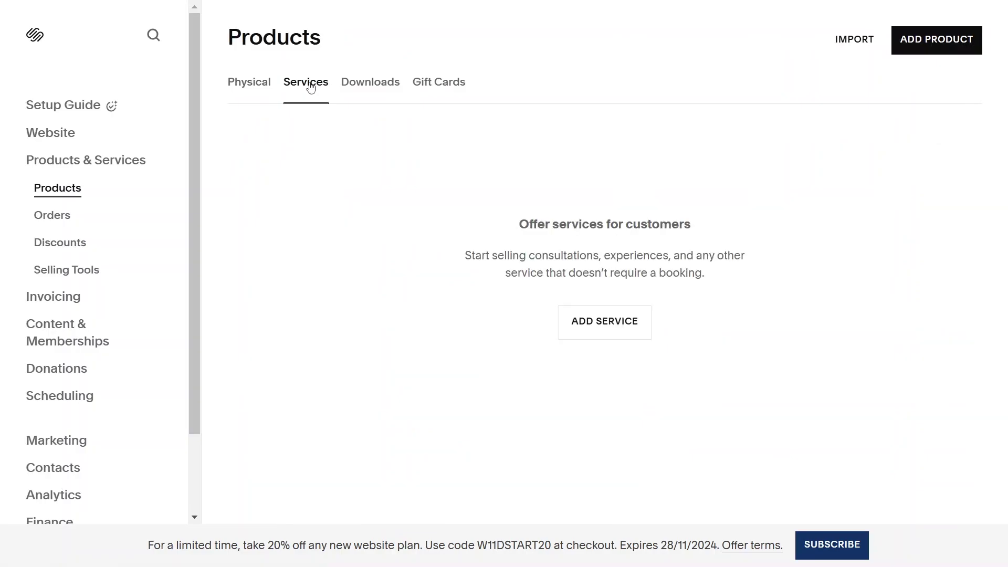
{"action": "left_click", "coordinate": [596, 325]}
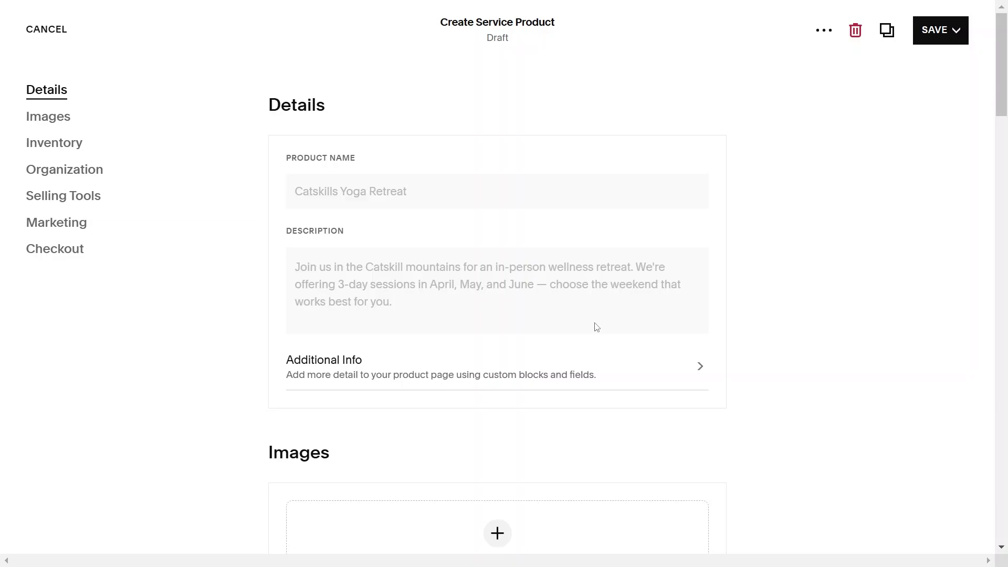
- Name the new service product 1-2-1 Training
{"action": "left_click", "coordinate": [366, 185]}
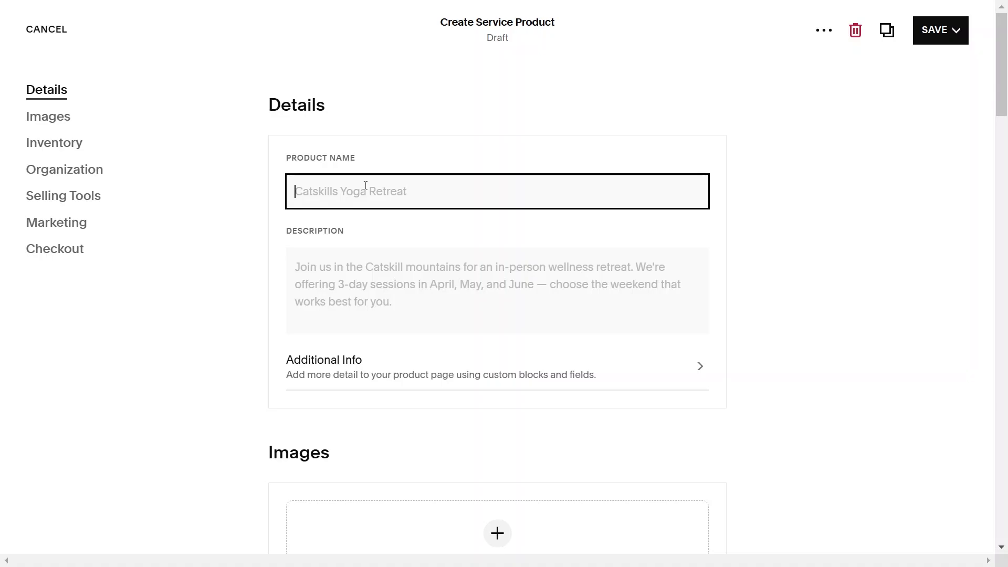
{"action": "type", "text": "I"}
{"action": "key", "text": "BackSpace"}
{"action": "type", "text": "1"}
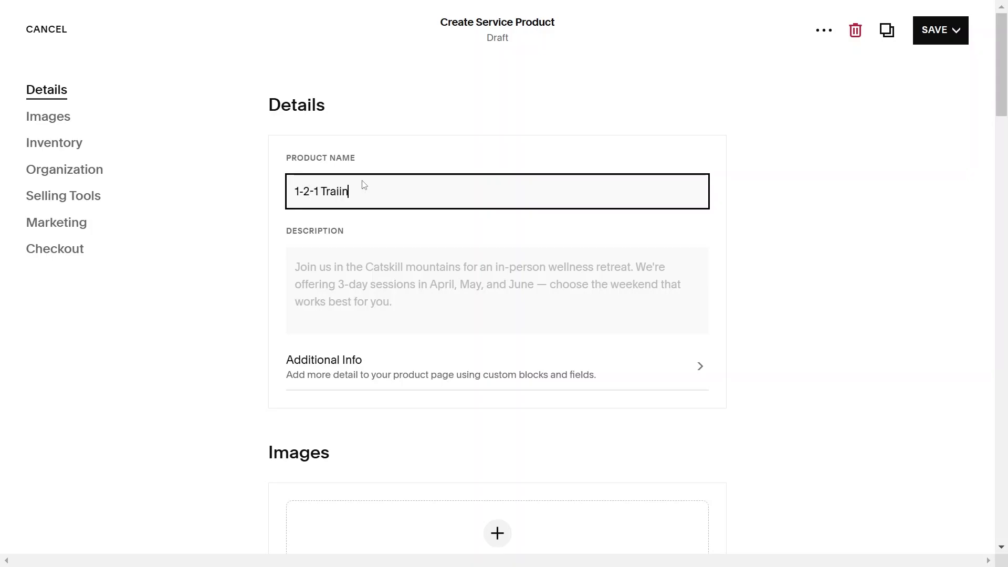
{"action": "type", "text": "-2-1 Training"}
- Generate the service description with the AI writer from the prompt "Write a paragraph about 1-2-1 professional tennis coaching"
{"action": "left_click", "coordinate": [398, 261]}
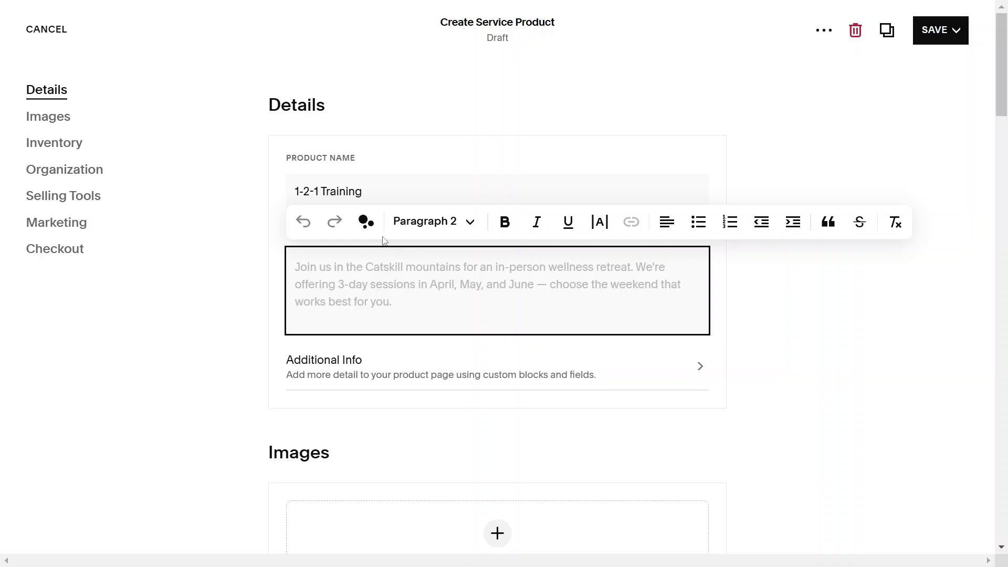
{"action": "left_click", "coordinate": [364, 223]}
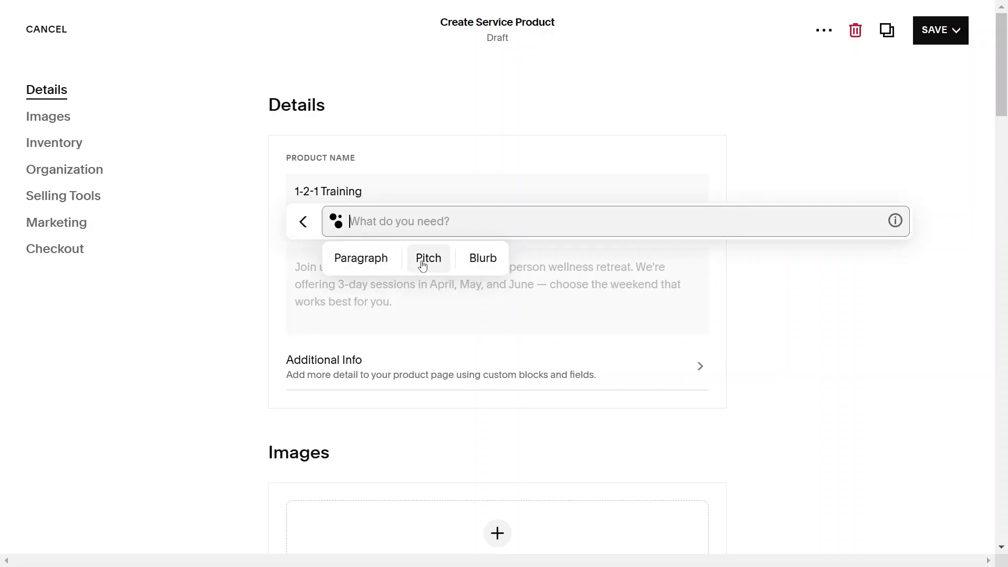
{"action": "left_click", "coordinate": [368, 267]}
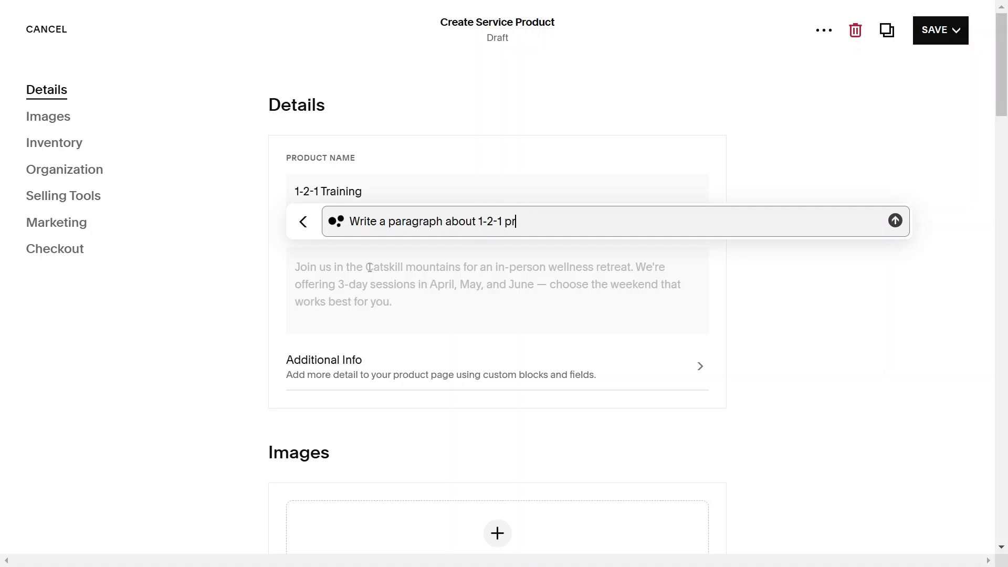
{"action": "type", "text": "1-2-1 proffesional"}
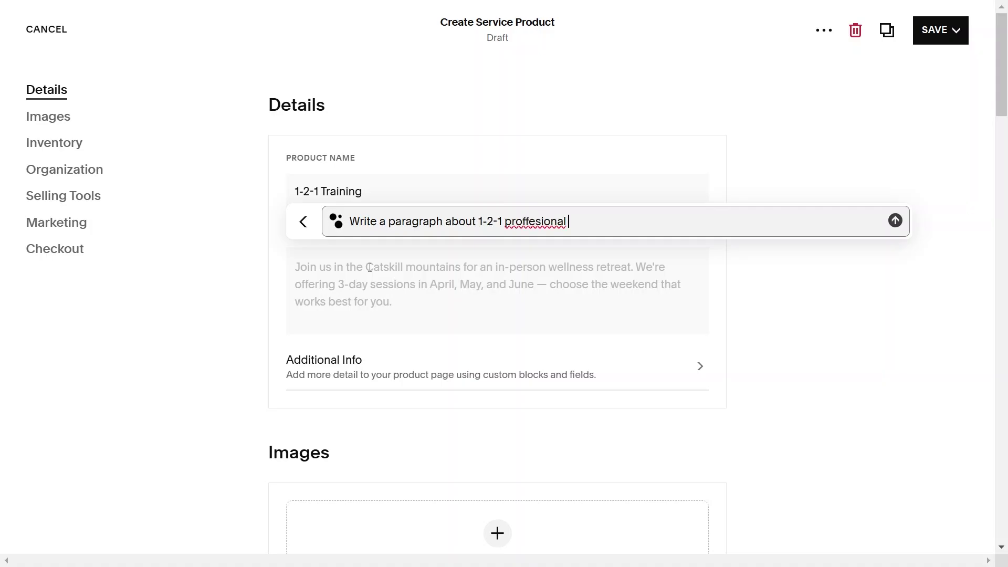
{"action": "right_click", "coordinate": [532, 221]}
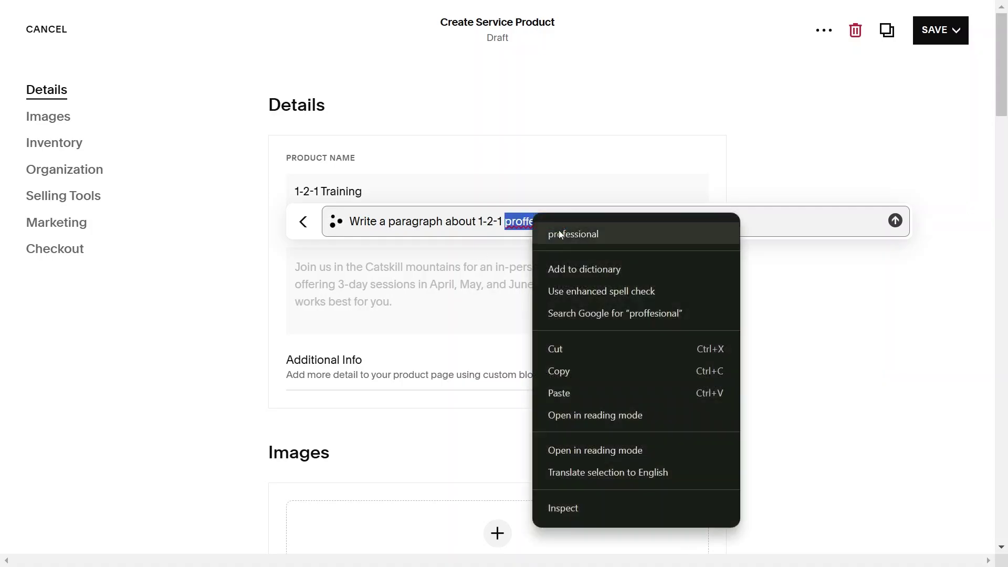
{"action": "left_click", "coordinate": [576, 232]}
{"action": "type", "text": "tennis c"}
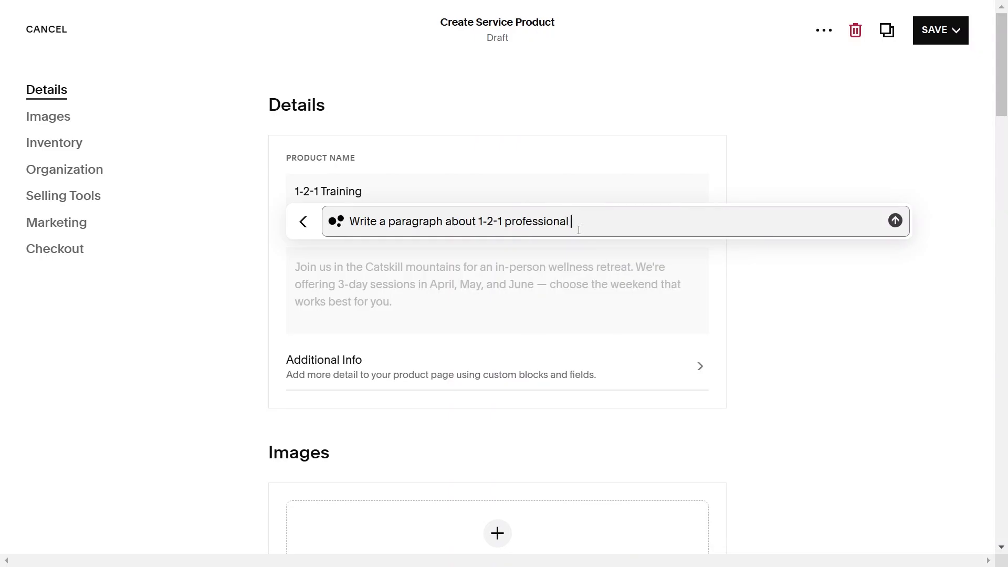
{"action": "type", "text": "oaching"}
{"action": "key", "text": "Return"}
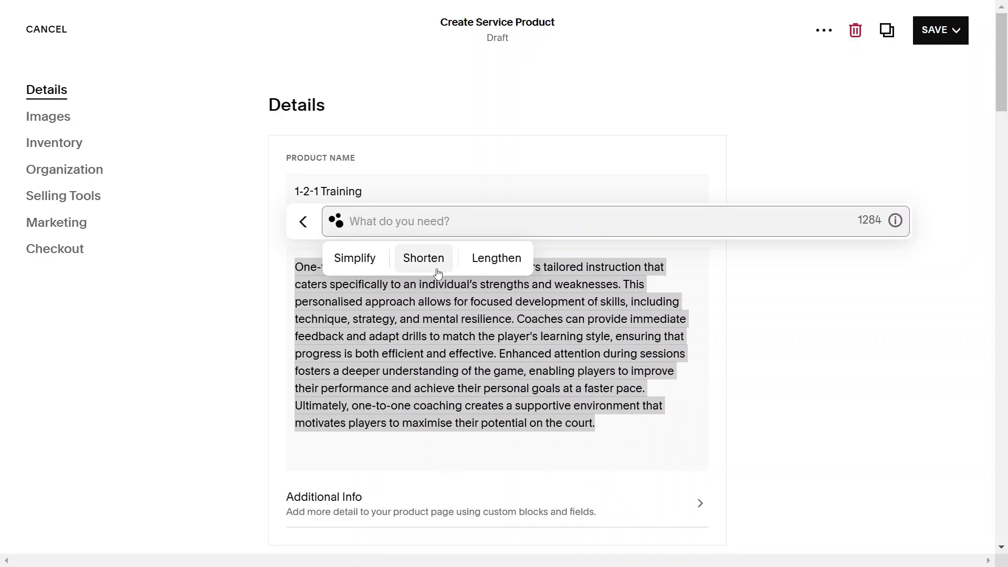
- Shorten the generated service description twice with the AI writer and close the writer
{"action": "left_click", "coordinate": [437, 268]}
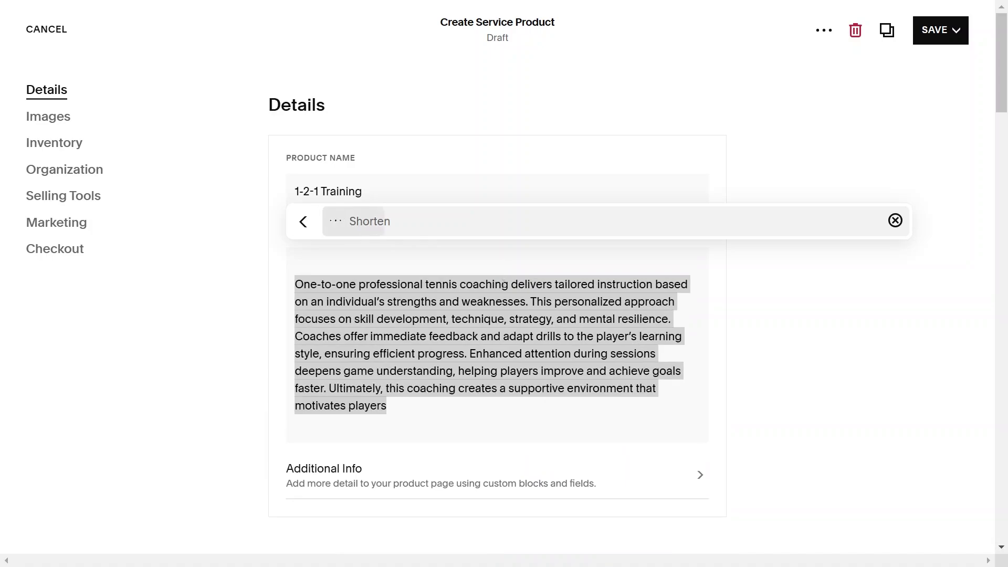
{"action": "left_click", "coordinate": [427, 255]}
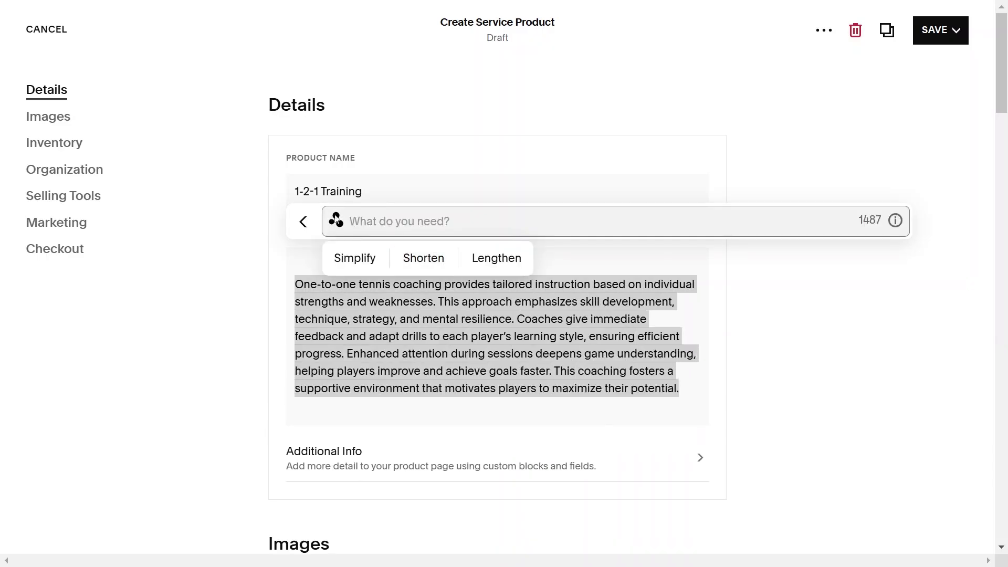
{"action": "left_click", "coordinate": [870, 322]}
- Look at the service's Additional Info editor and its text options, then apply it without adding content
{"action": "scroll", "coordinate": [474, 420], "scroll_direction": "down", "scroll_amount": 1}
{"action": "scroll", "coordinate": [462, 283], "scroll_direction": "down", "scroll_amount": 3}
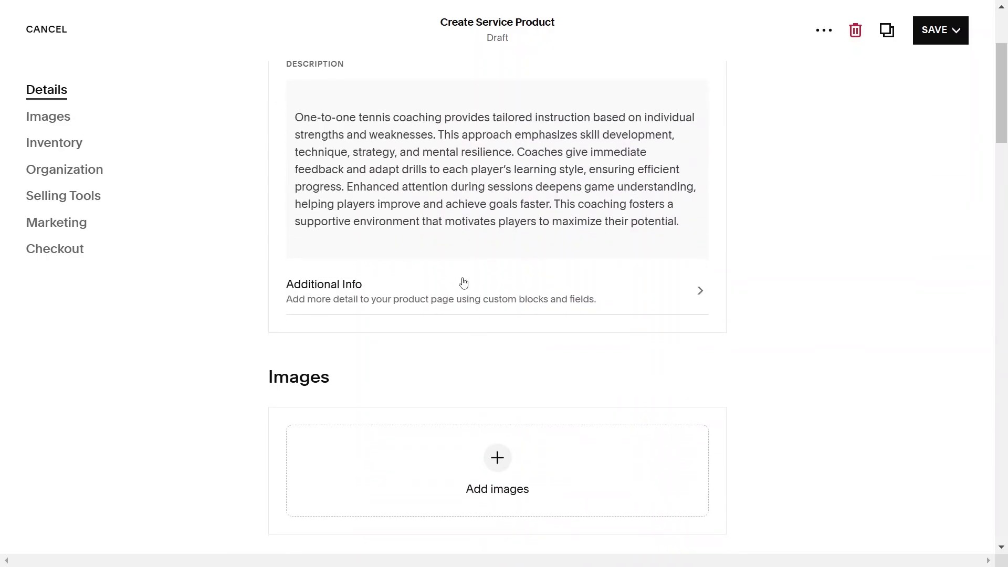
{"action": "left_click", "coordinate": [462, 281]}
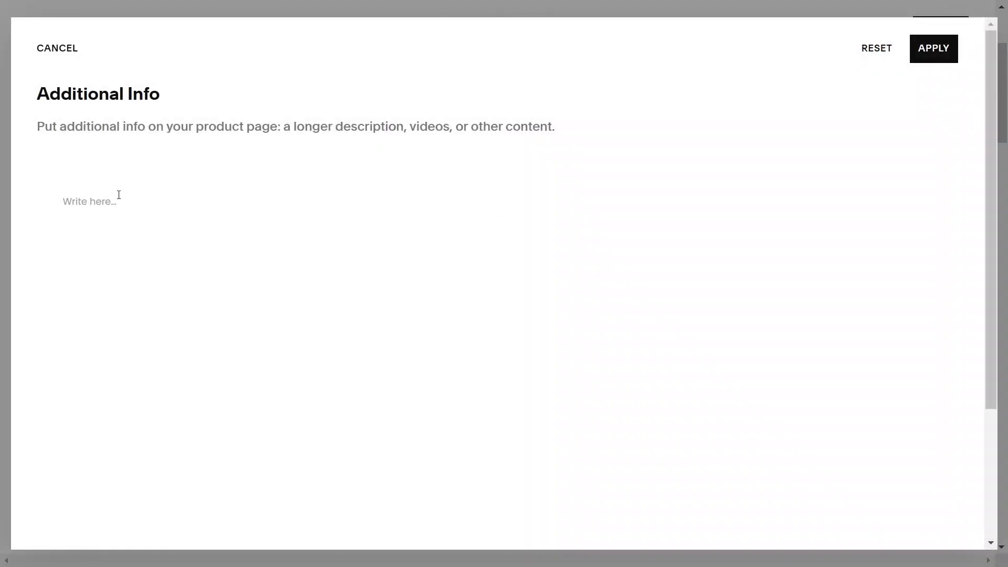
{"action": "left_click", "coordinate": [118, 194]}
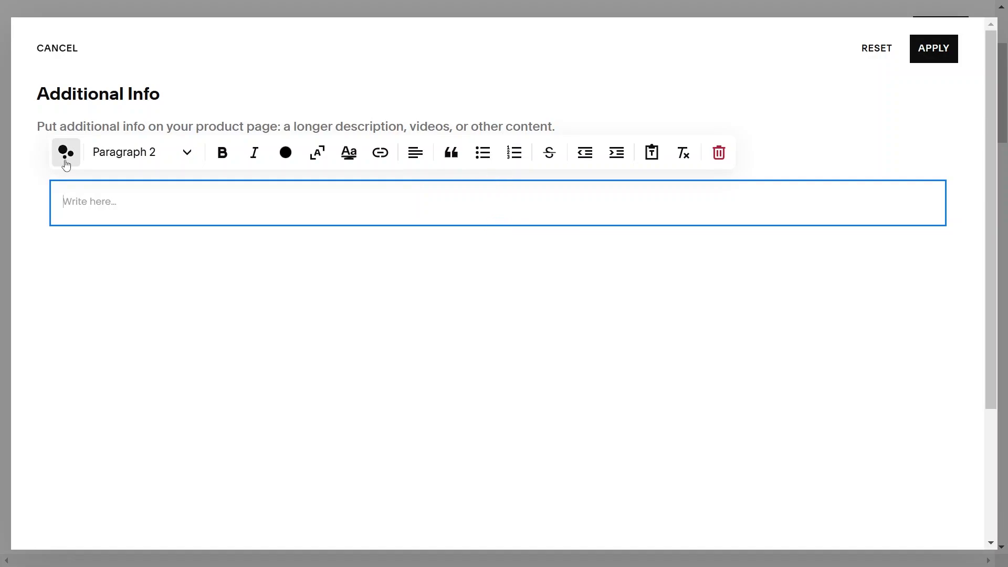
{"action": "left_click", "coordinate": [933, 49]}
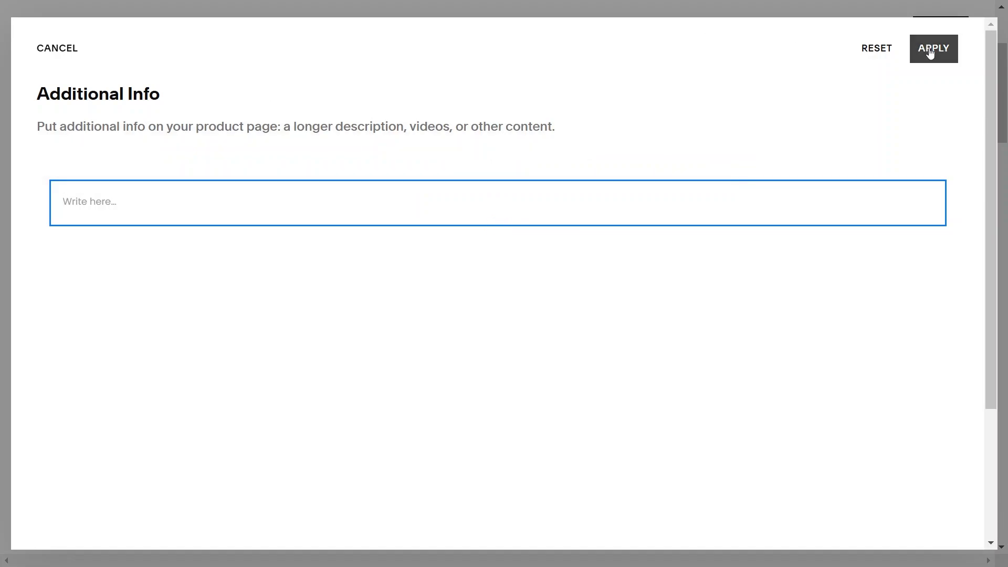
- Look through the service product's Inventory, Organization and Selling Tools settings
{"action": "scroll", "coordinate": [383, 330], "scroll_direction": "down", "scroll_amount": 7}
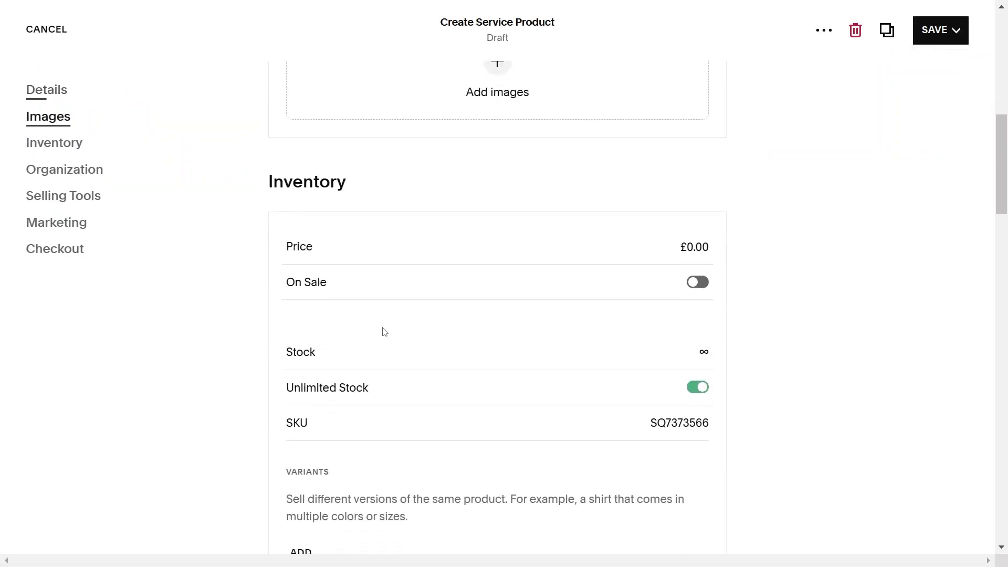
{"action": "scroll", "coordinate": [714, 257], "scroll_direction": "down", "scroll_amount": 12}
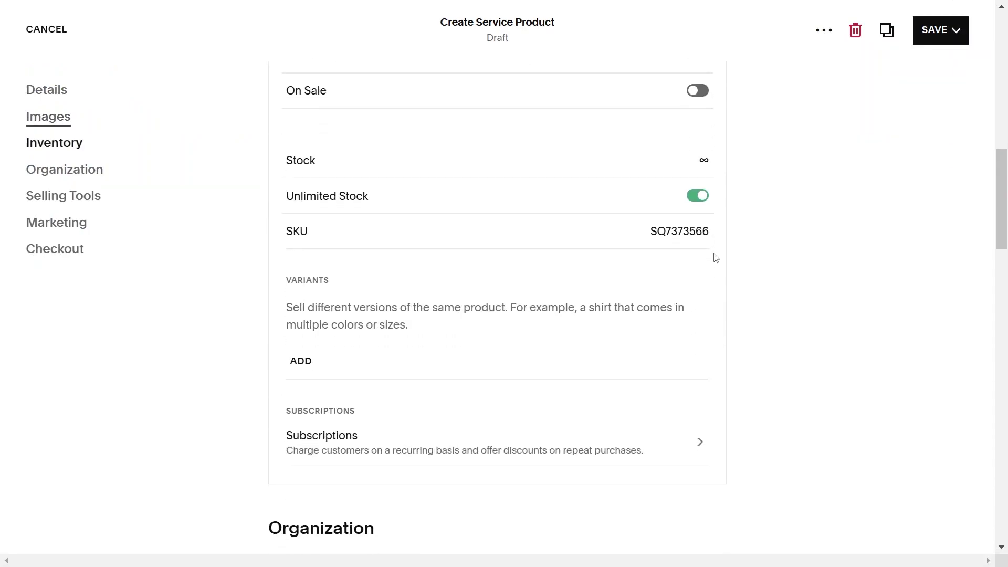
{"action": "scroll", "coordinate": [626, 334], "scroll_direction": "down", "scroll_amount": 11}
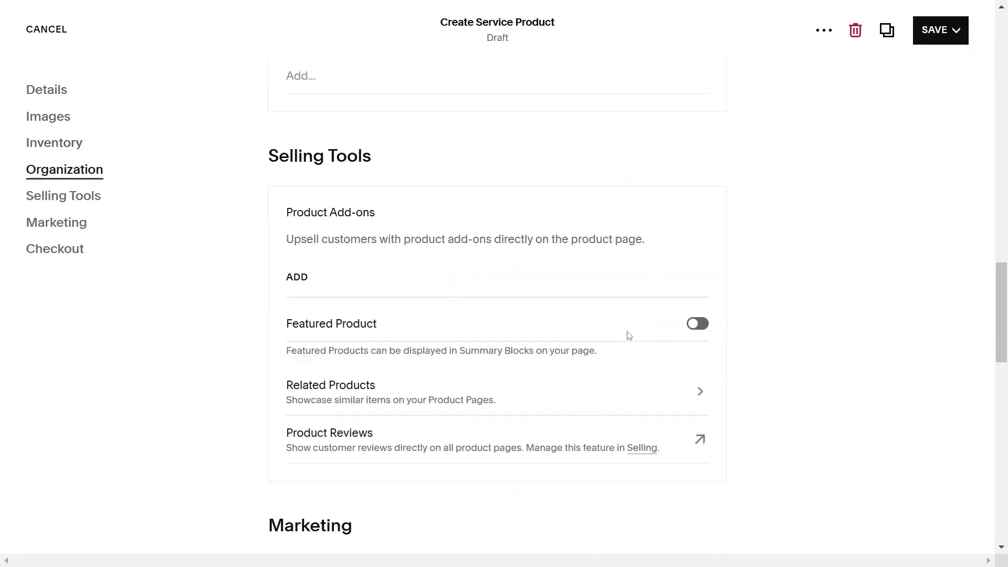
{"action": "scroll", "coordinate": [629, 336], "scroll_direction": "up", "scroll_amount": 9}
{"action": "scroll", "coordinate": [628, 335], "scroll_direction": "up", "scroll_amount": 20}
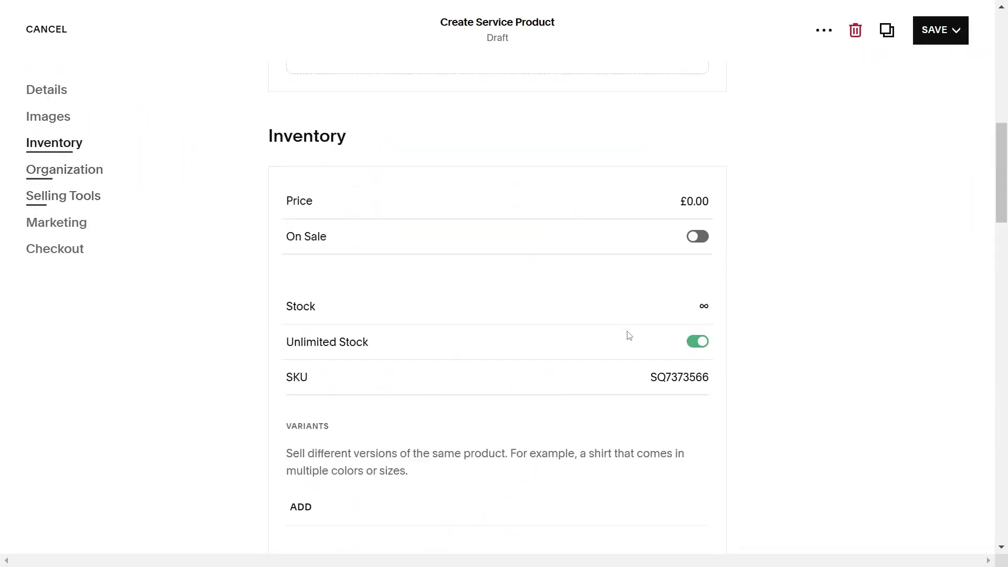
- Look over the service product's Marketing and Checkout settings, then save the product without publishing it
{"action": "scroll", "coordinate": [629, 336], "scroll_direction": "down", "scroll_amount": 20}
{"action": "scroll", "coordinate": [628, 336], "scroll_direction": "down", "scroll_amount": 2}
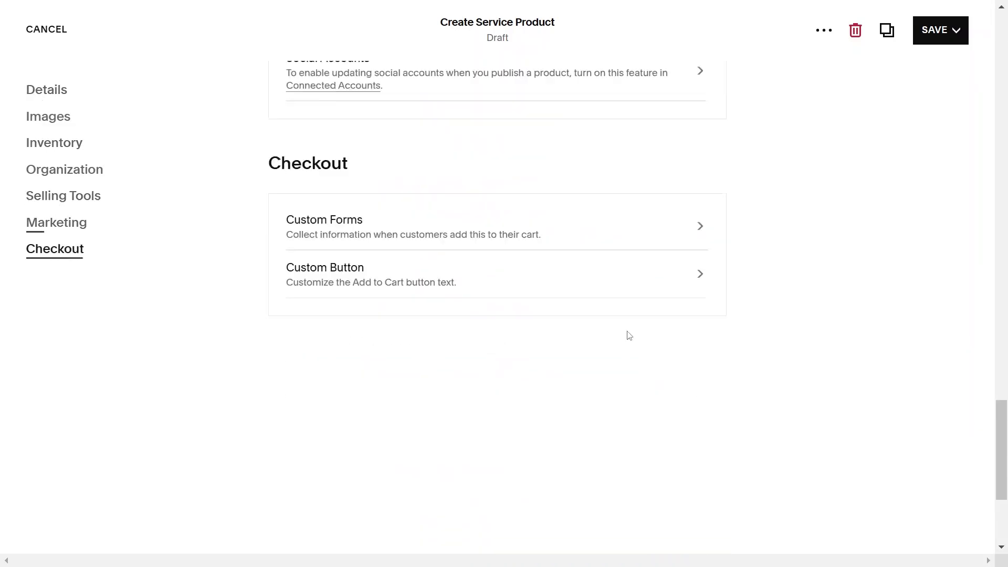
{"action": "scroll", "coordinate": [628, 336], "scroll_direction": "up", "scroll_amount": 5}
{"action": "scroll", "coordinate": [628, 335], "scroll_direction": "up", "scroll_amount": 8}
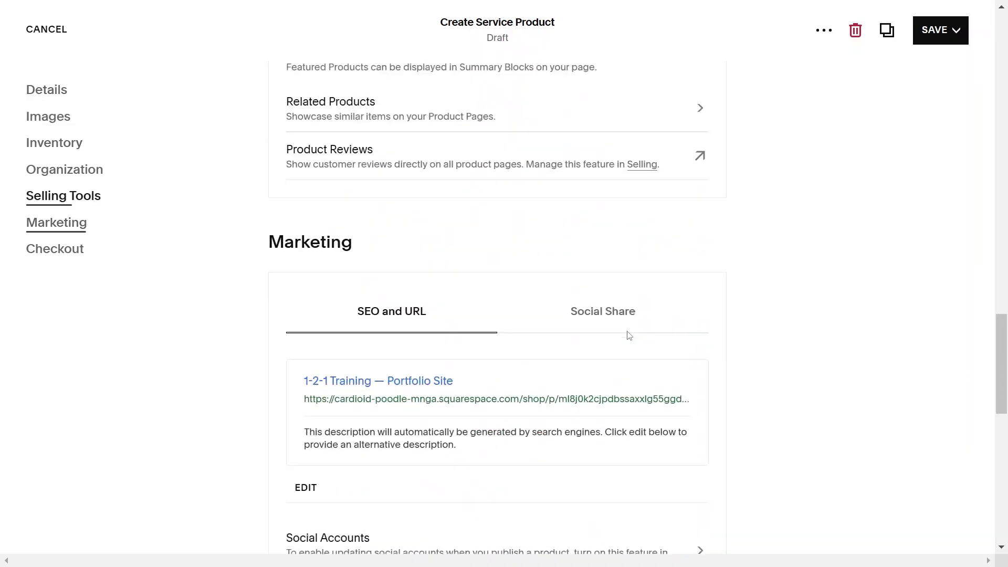
{"action": "scroll", "coordinate": [629, 335], "scroll_direction": "up", "scroll_amount": 1}
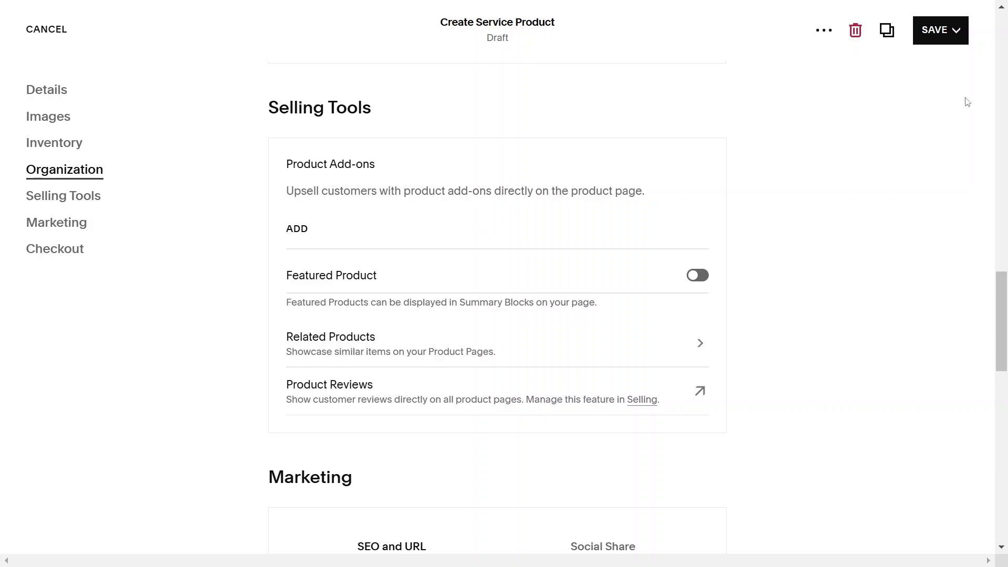
{"action": "left_click", "coordinate": [939, 30]}
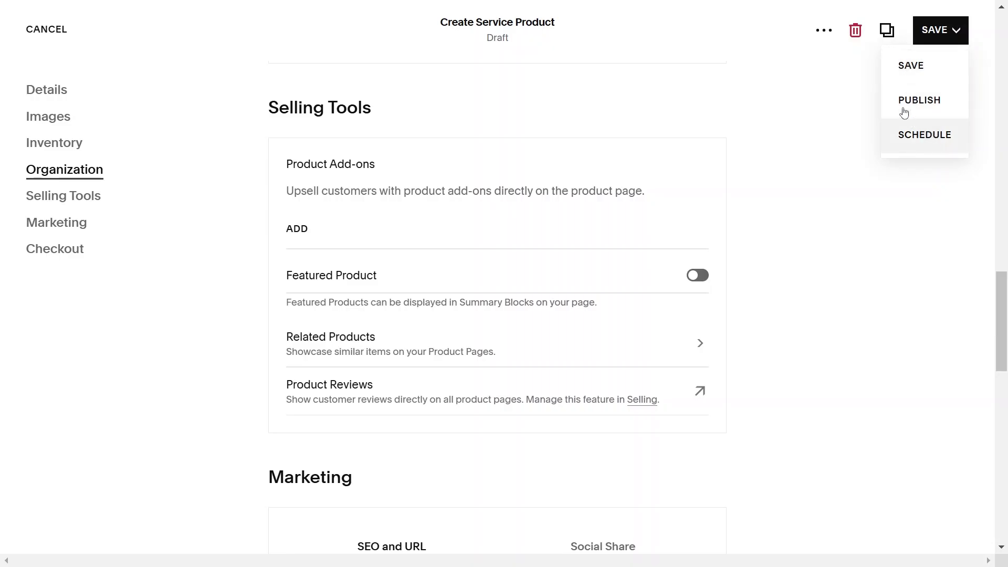
{"action": "left_click", "coordinate": [897, 70]}
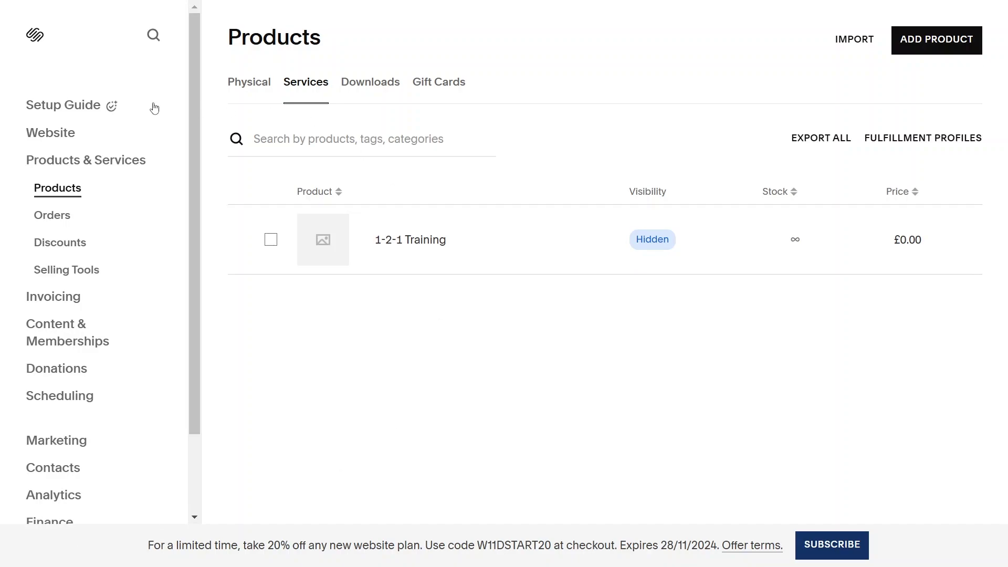
- Look at the Orders page and through the Selling Tools for sales channels, storefront management and sales tracking
{"action": "left_click", "coordinate": [39, 214]}
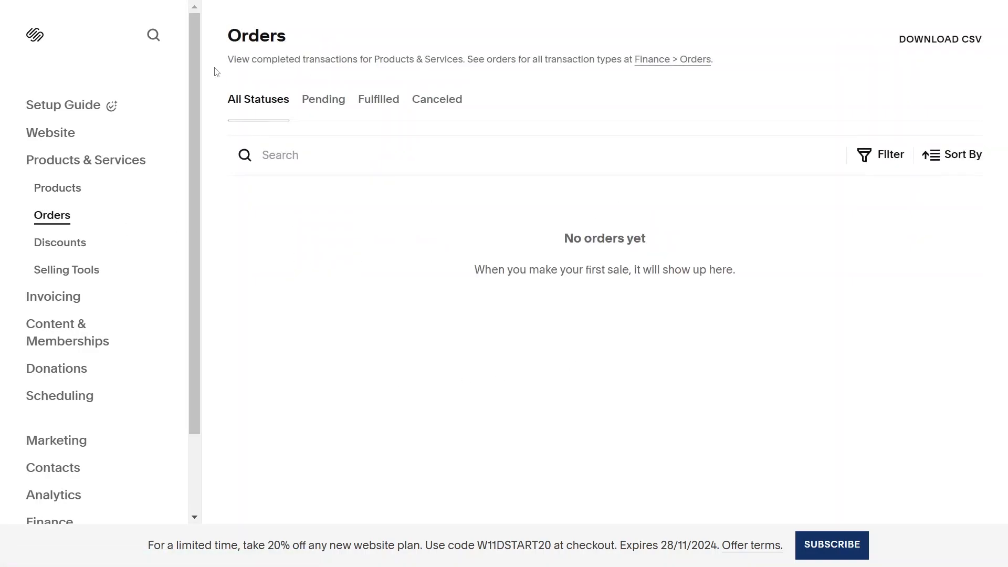
{"action": "left_click", "coordinate": [69, 278]}
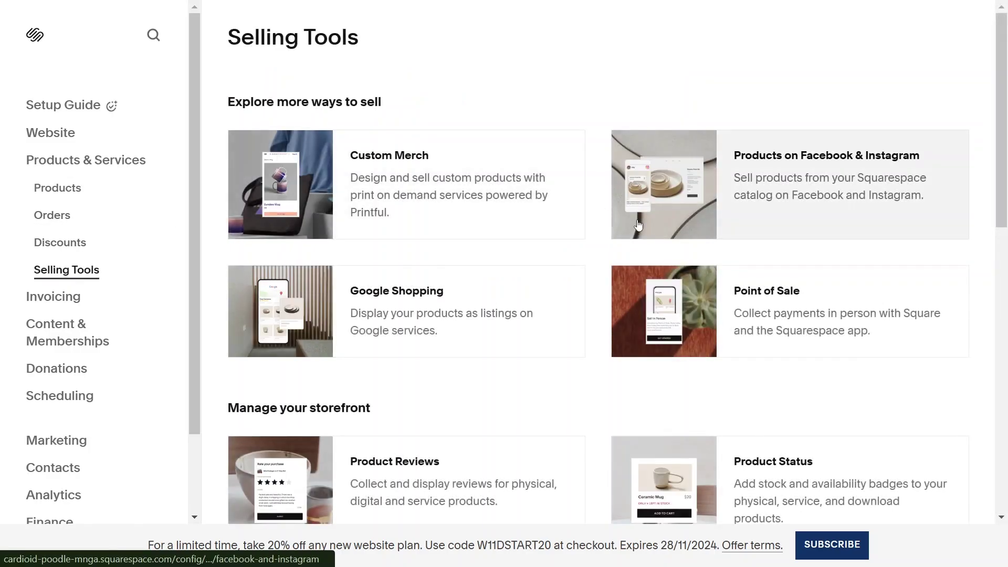
{"action": "scroll", "coordinate": [470, 166], "scroll_direction": "down", "scroll_amount": 3}
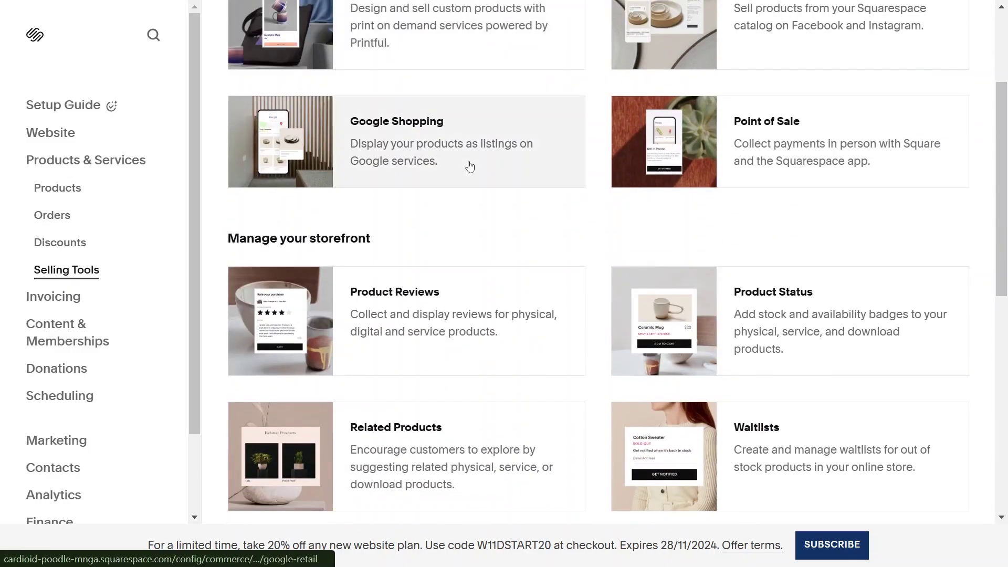
{"action": "scroll", "coordinate": [470, 167], "scroll_direction": "down", "scroll_amount": 2}
{"action": "scroll", "coordinate": [468, 164], "scroll_direction": "up", "scroll_amount": 5}
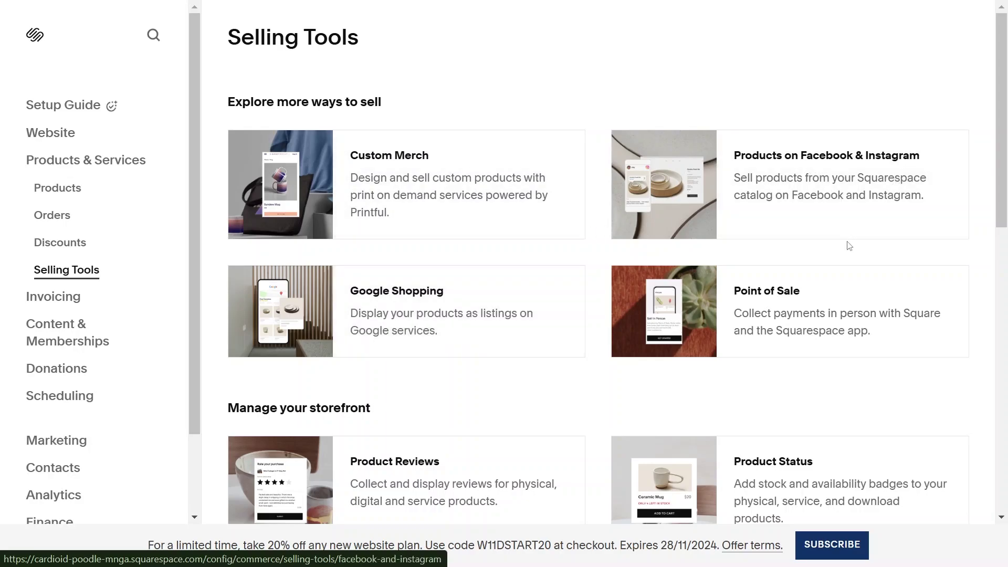
{"action": "scroll", "coordinate": [840, 310], "scroll_direction": "down", "scroll_amount": 3}
{"action": "scroll", "coordinate": [840, 311], "scroll_direction": "down", "scroll_amount": 3}
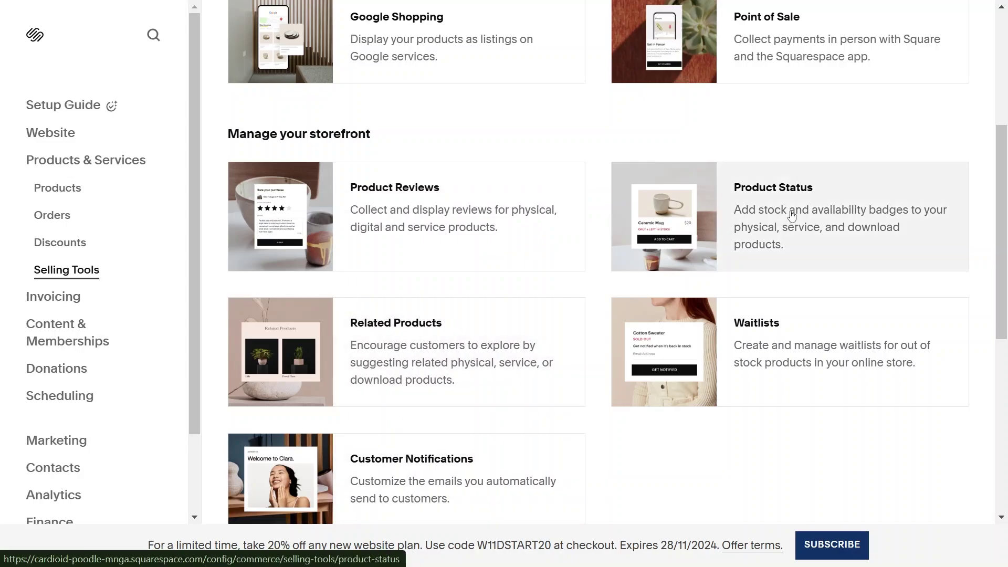
{"action": "scroll", "coordinate": [761, 388], "scroll_direction": "down", "scroll_amount": 6}
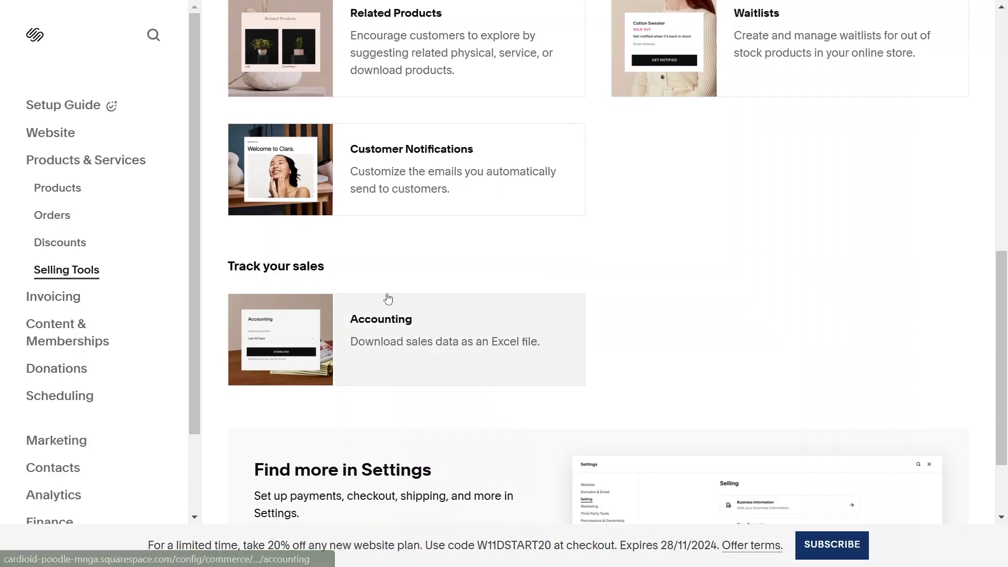
{"action": "scroll", "coordinate": [349, 283], "scroll_direction": "down", "scroll_amount": 3}
{"action": "scroll", "coordinate": [348, 283], "scroll_direction": "up", "scroll_amount": 14}
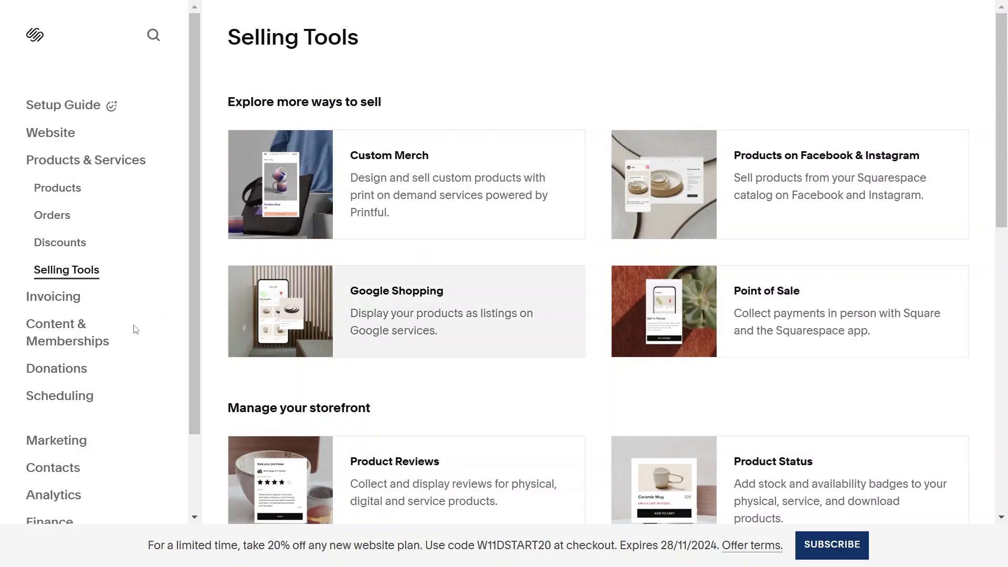
{"action": "scroll", "coordinate": [108, 332], "scroll_direction": "down", "scroll_amount": 2}
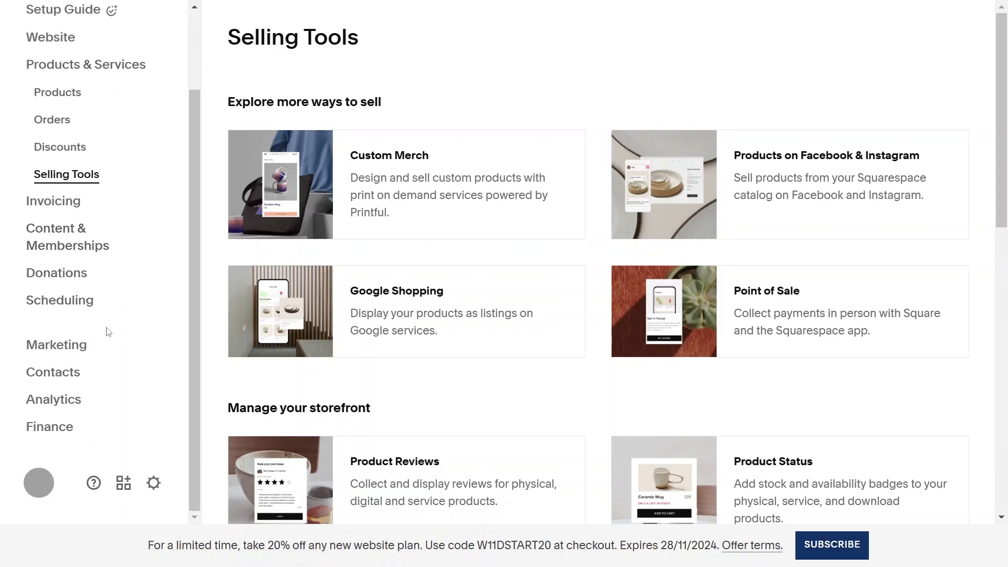
{"action": "scroll", "coordinate": [107, 333], "scroll_direction": "up", "scroll_amount": 1}
{"action": "scroll", "coordinate": [107, 335], "scroll_direction": "down", "scroll_amount": 1}
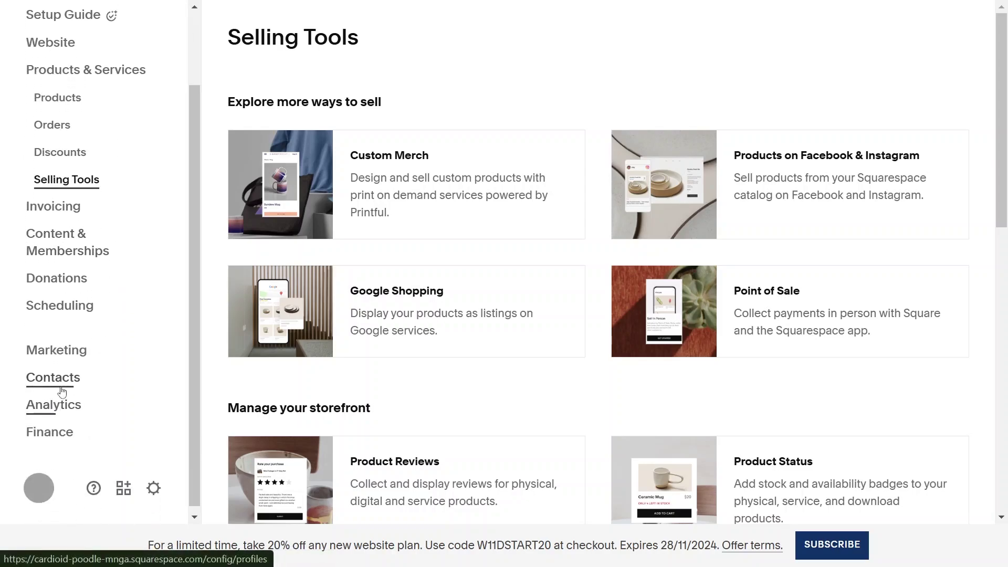
{"action": "scroll", "coordinate": [96, 297], "scroll_direction": "up", "scroll_amount": 2}
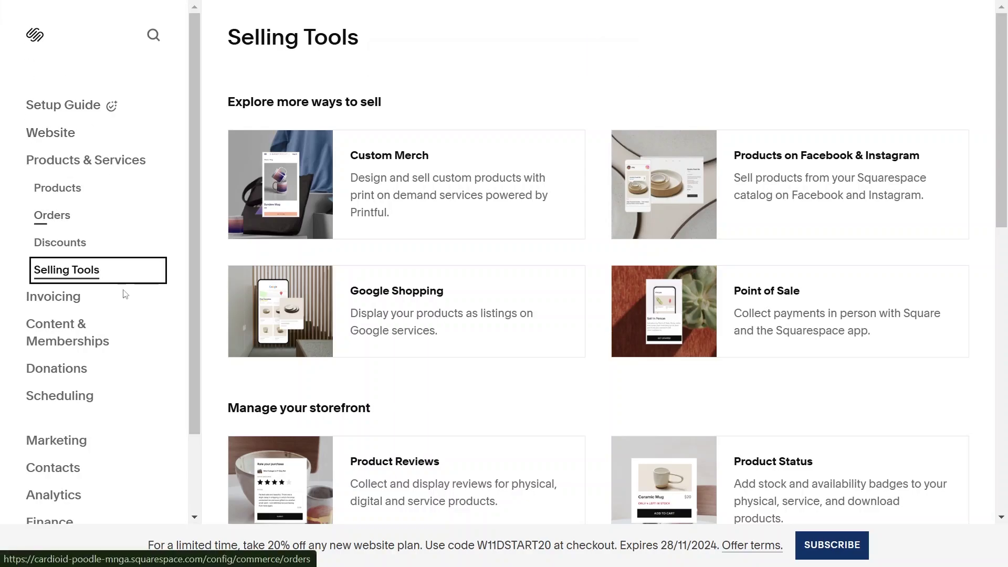
- Open the site settings and look through the Website and Domains & Email options
{"action": "scroll", "coordinate": [119, 310], "scroll_direction": "down", "scroll_amount": 2}
{"action": "left_click", "coordinate": [157, 491]}
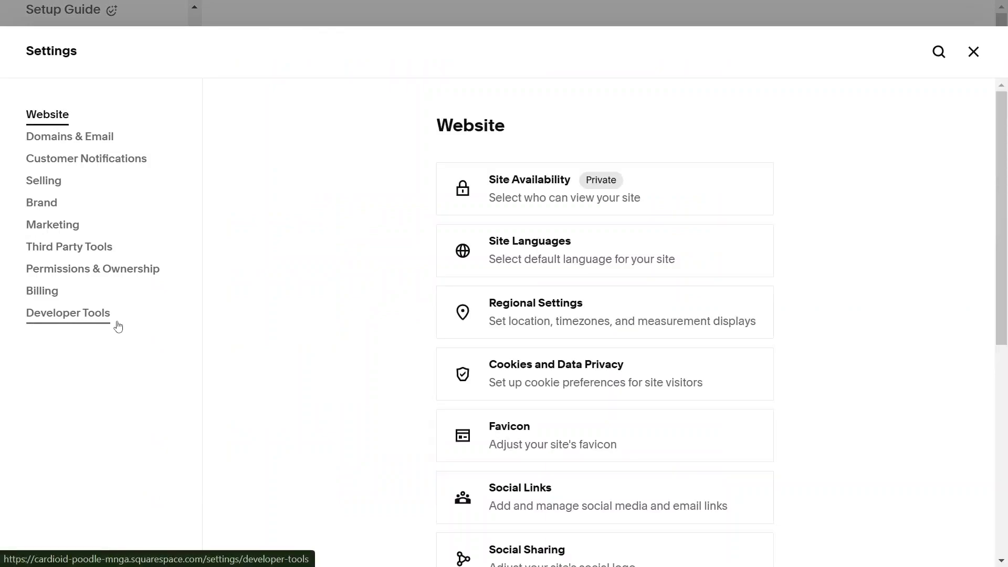
{"action": "left_click", "coordinate": [61, 192]}
{"action": "left_click", "coordinate": [62, 113]}
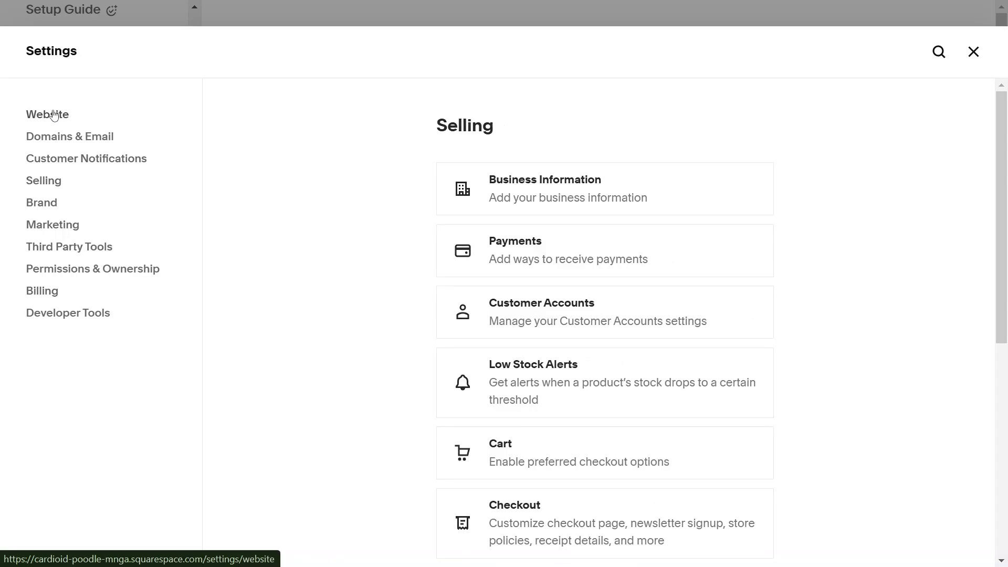
{"action": "scroll", "coordinate": [625, 296], "scroll_direction": "down", "scroll_amount": 5}
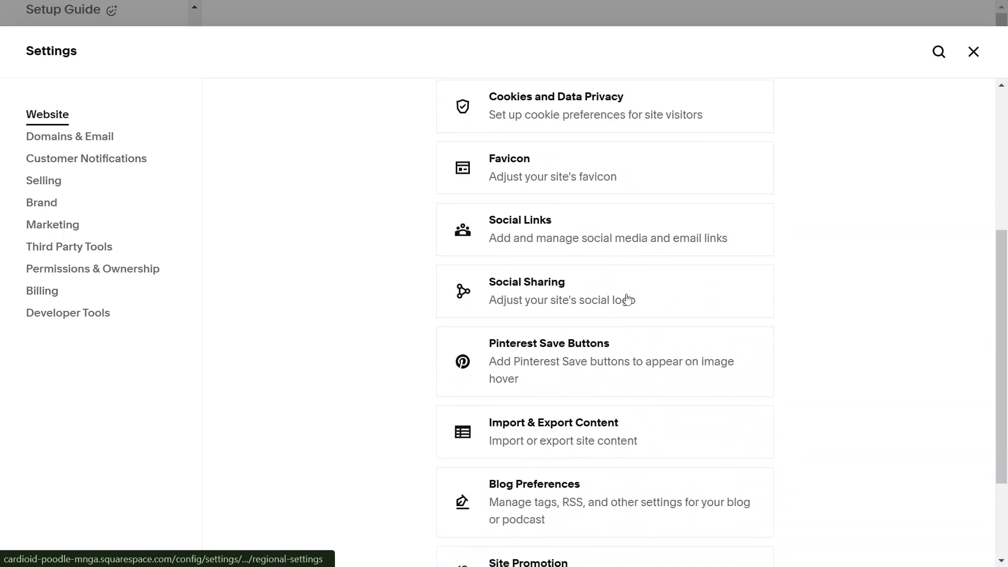
{"action": "scroll", "coordinate": [626, 295], "scroll_direction": "down", "scroll_amount": 2}
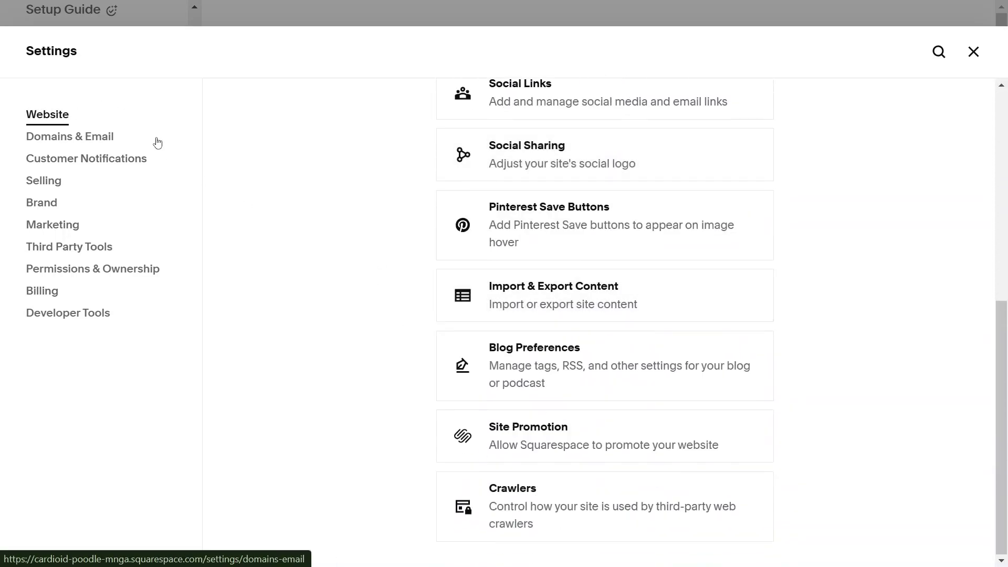
{"action": "left_click", "coordinate": [82, 136]}
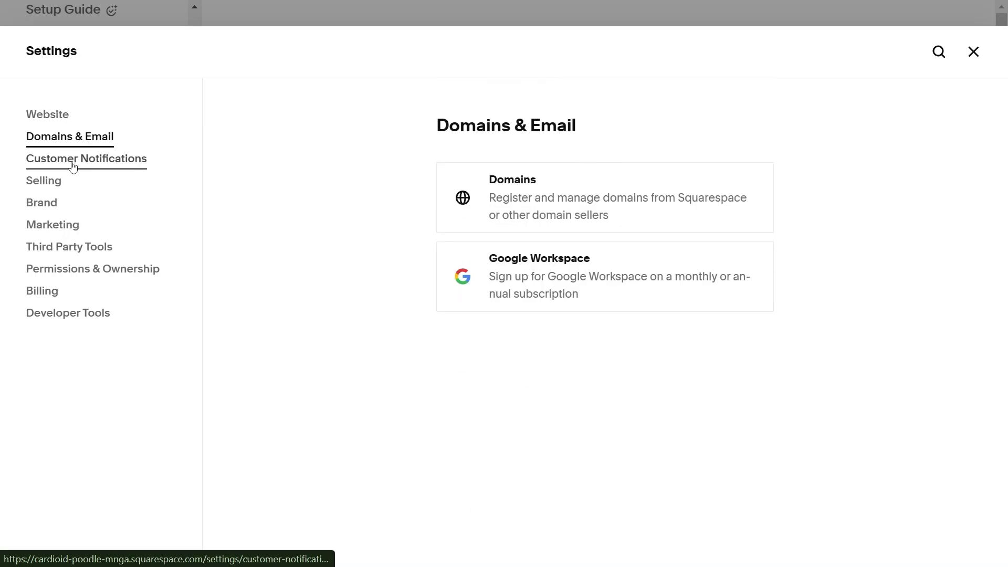
- Examine the Selling settings and the Local Delivery form for adding a delivery option, including its country choices
{"action": "left_click", "coordinate": [47, 190]}
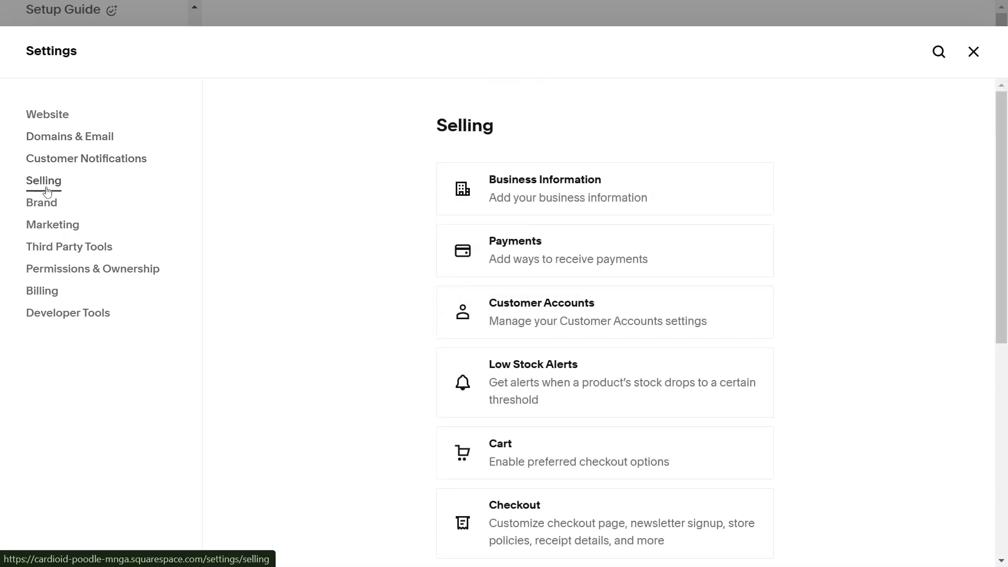
{"action": "scroll", "coordinate": [528, 280], "scroll_direction": "down", "scroll_amount": 7}
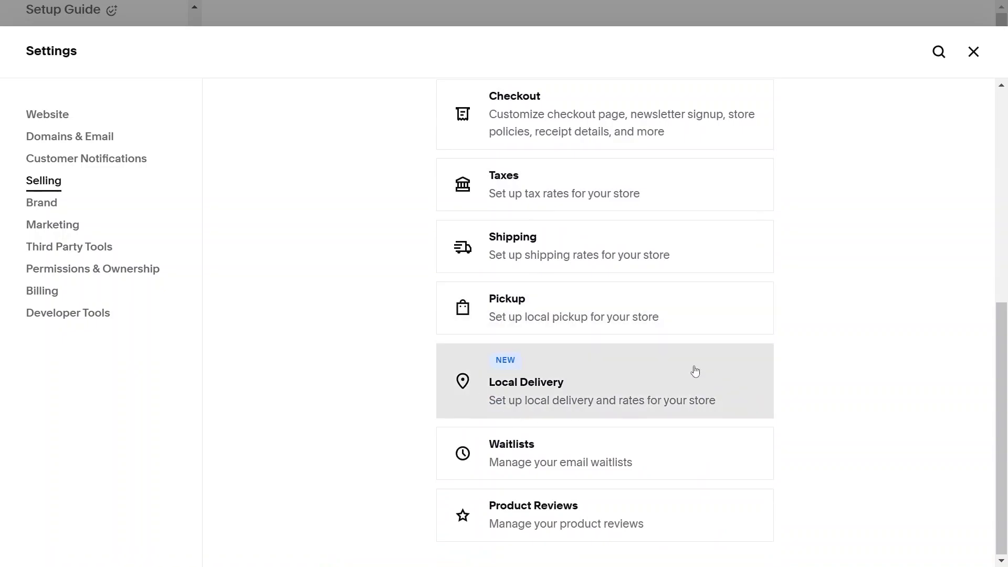
{"action": "left_click", "coordinate": [557, 395]}
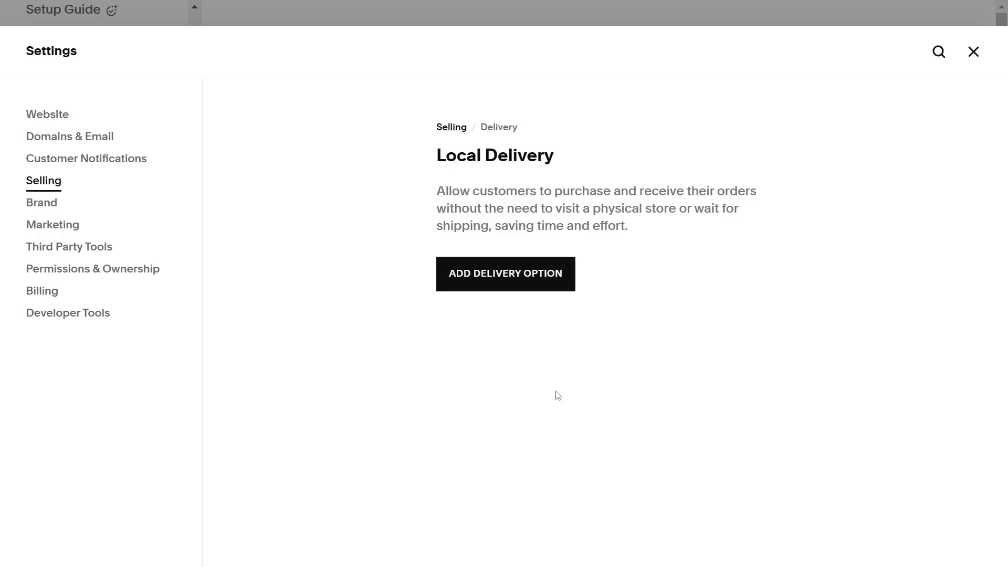
{"action": "left_click", "coordinate": [491, 288]}
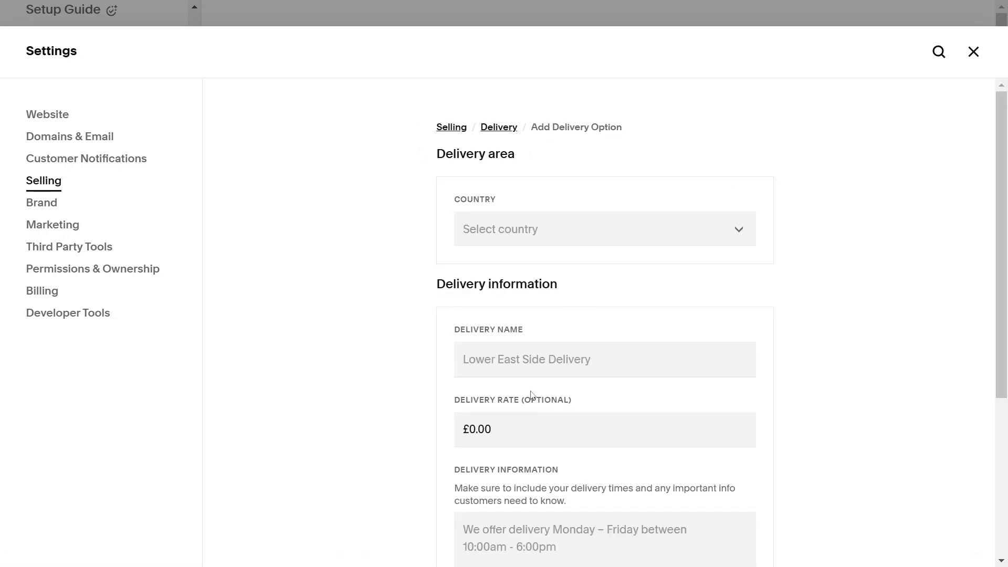
{"action": "scroll", "coordinate": [532, 393], "scroll_direction": "down", "scroll_amount": 3}
{"action": "scroll", "coordinate": [532, 391], "scroll_direction": "up", "scroll_amount": 3}
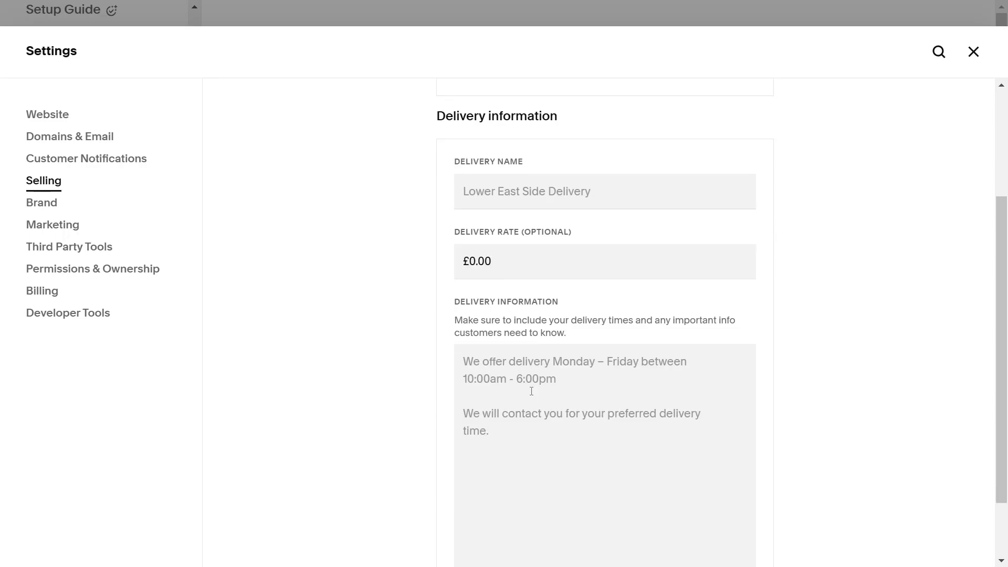
{"action": "left_click", "coordinate": [530, 237]}
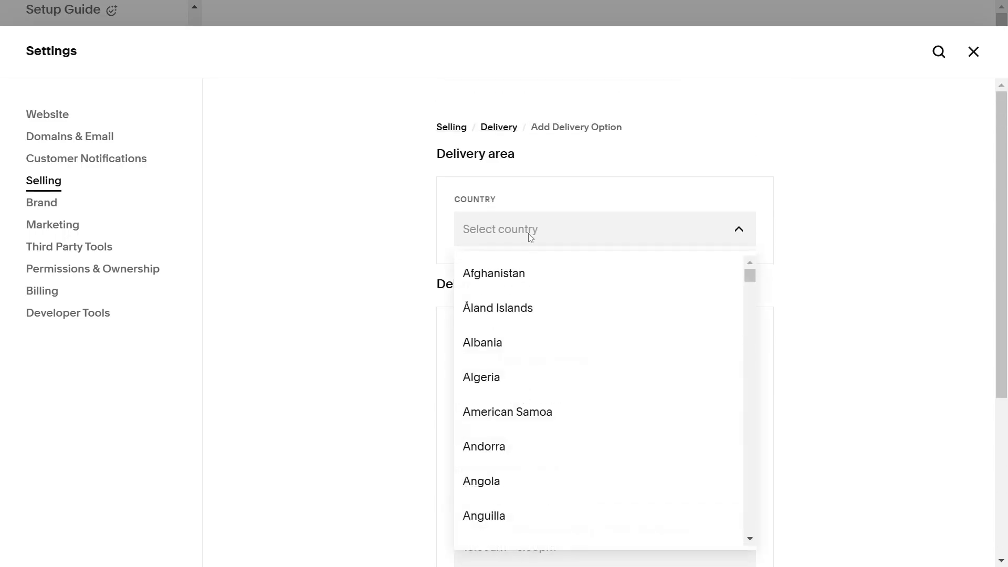
{"action": "left_click", "coordinate": [529, 238]}
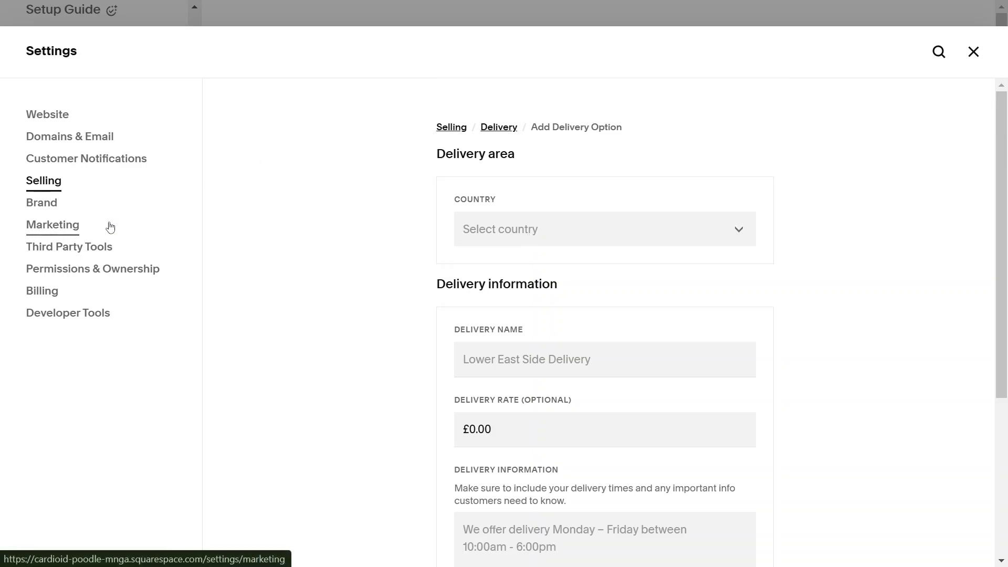
- Look at the Permissions & Ownership, Third Party Tools and Billing settings, then close the site settings
{"action": "left_click", "coordinate": [84, 270]}
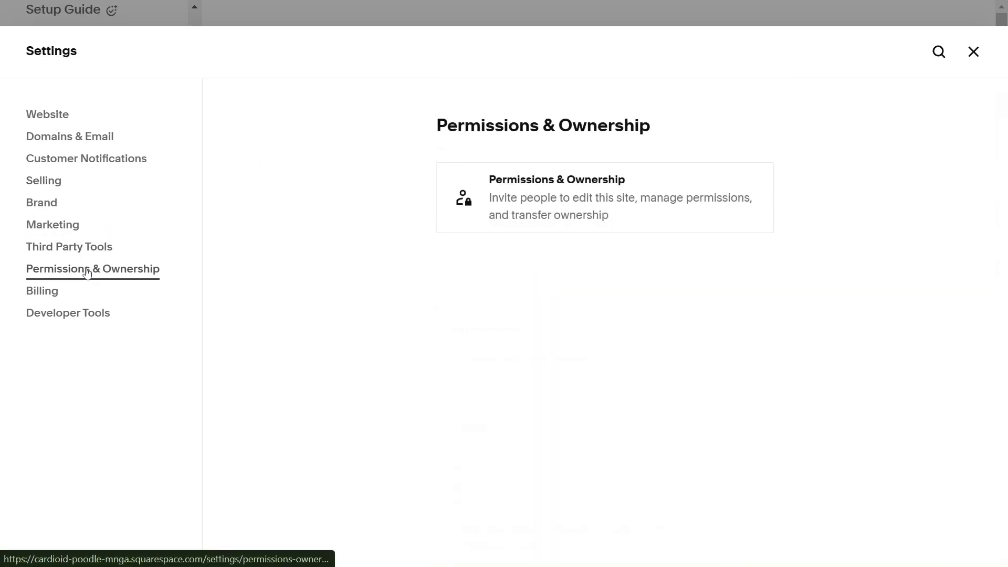
{"action": "left_click", "coordinate": [72, 259]}
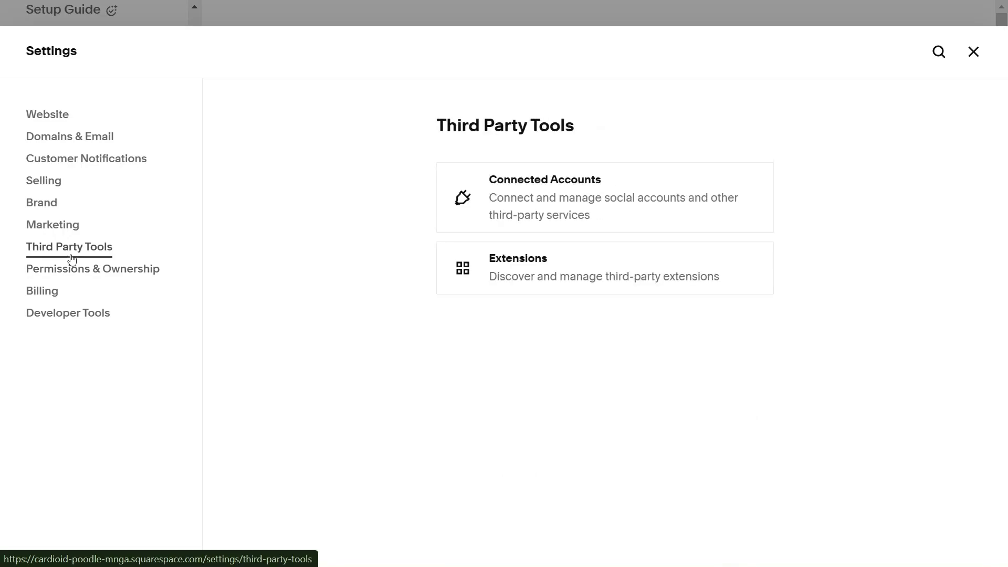
{"action": "left_click", "coordinate": [43, 291]}
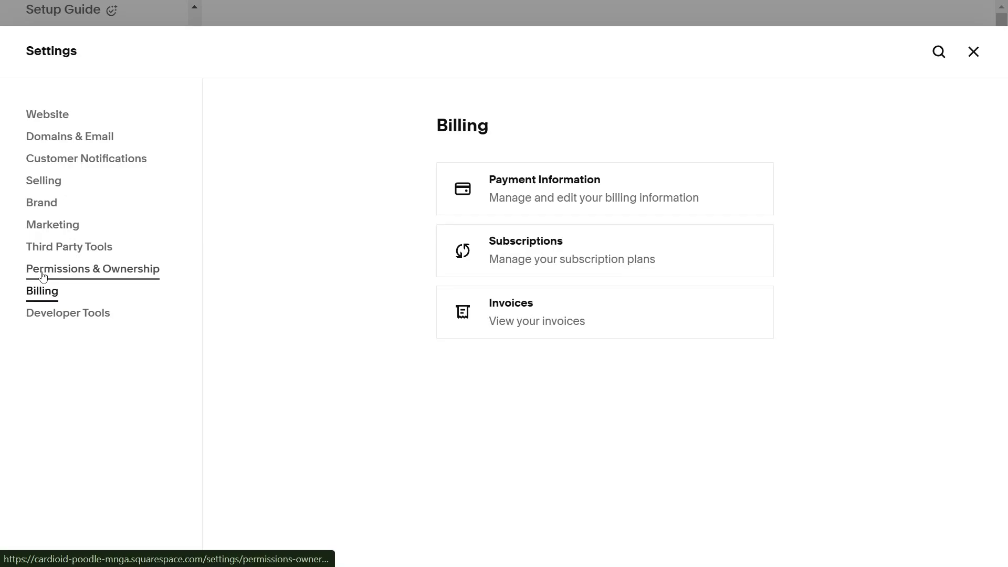
{"action": "left_click", "coordinate": [62, 117]}
{"action": "left_click", "coordinate": [972, 52]}
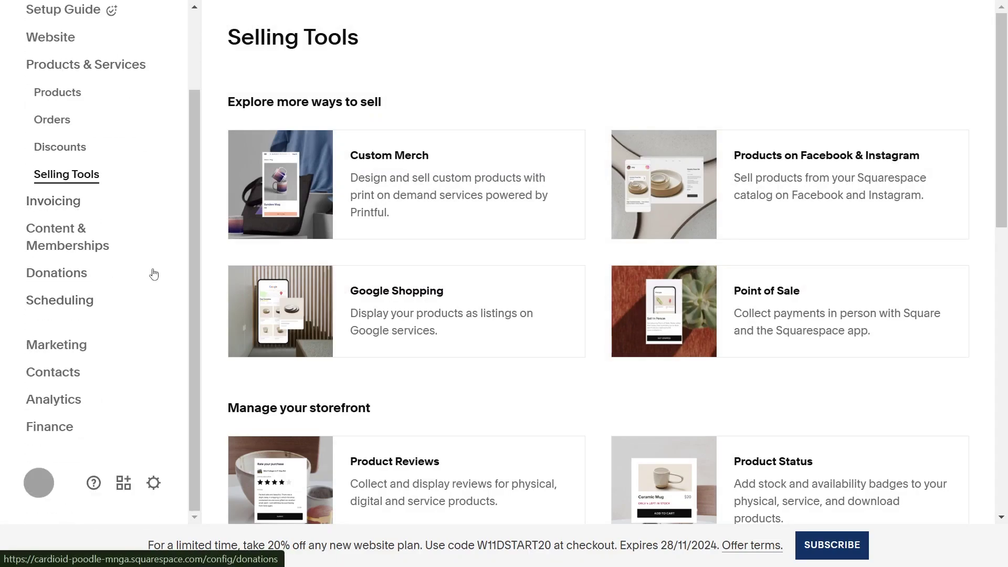
- Open the Setup Guide and look through its site-building tasks and next steps for the online store
{"action": "scroll", "coordinate": [131, 252], "scroll_direction": "up", "scroll_amount": 2}
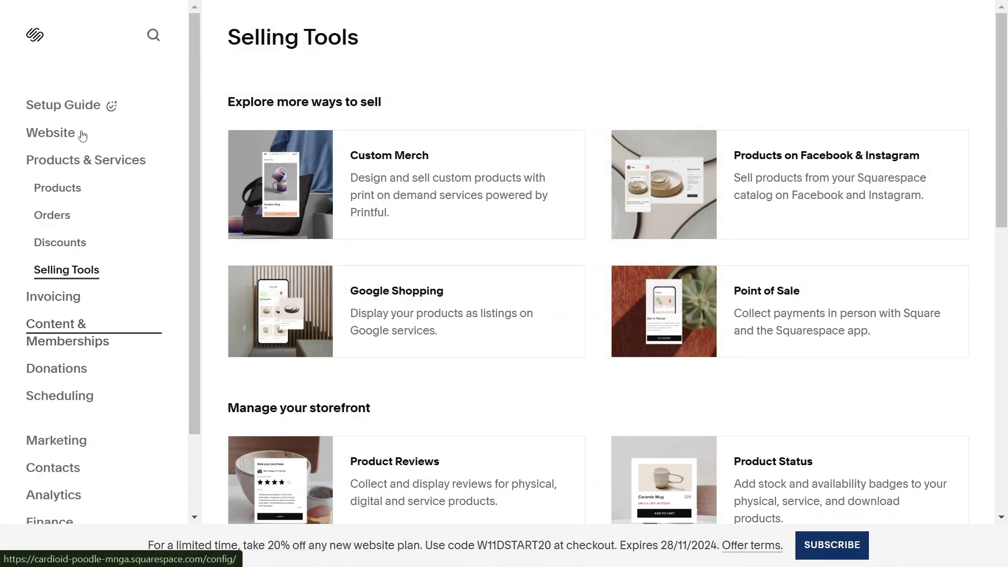
{"action": "left_click", "coordinate": [35, 34]}
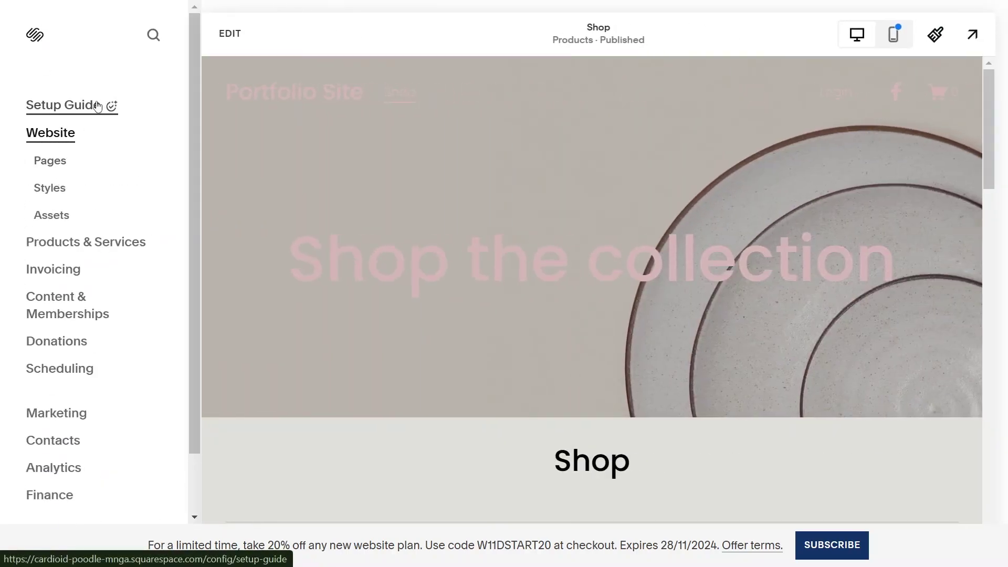
{"action": "left_click", "coordinate": [97, 106]}
{"action": "scroll", "coordinate": [331, 186], "scroll_direction": "down", "scroll_amount": 1}
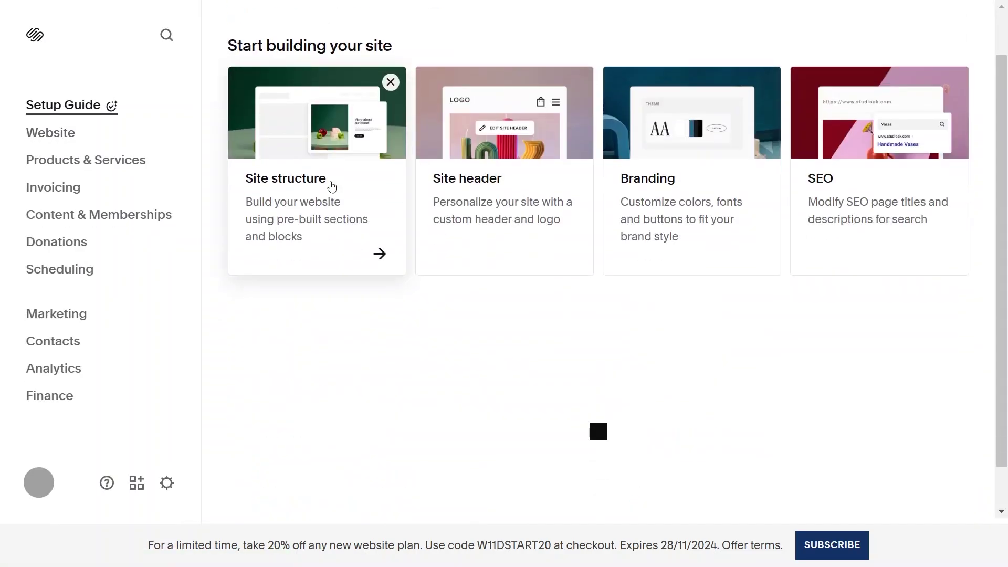
{"action": "scroll", "coordinate": [330, 186], "scroll_direction": "down", "scroll_amount": 3}
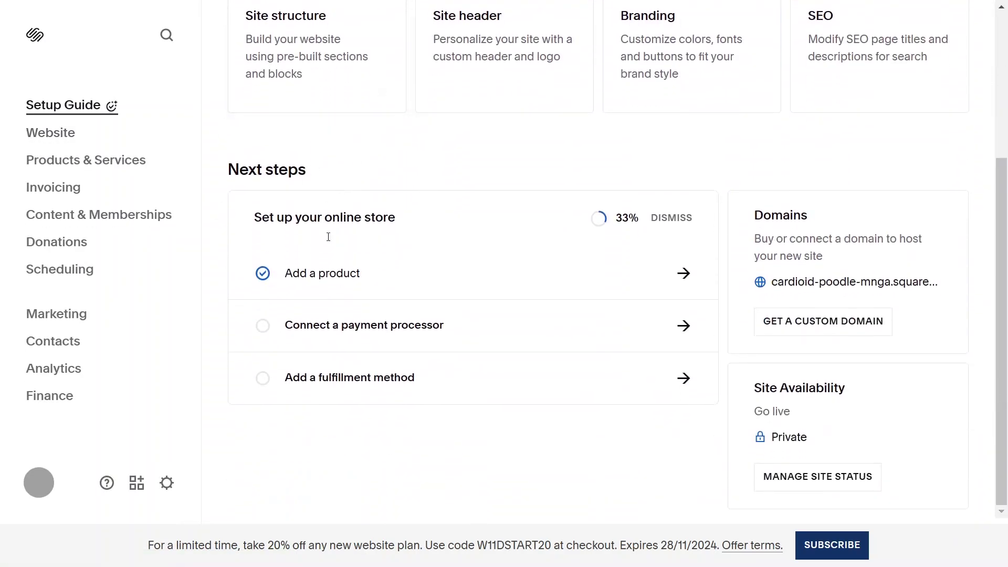
- Open the payment processor setup task, look through the Squarespace Payments, PayPal, Square, Stripe and currency options, then close the settings
{"action": "left_click", "coordinate": [411, 341]}
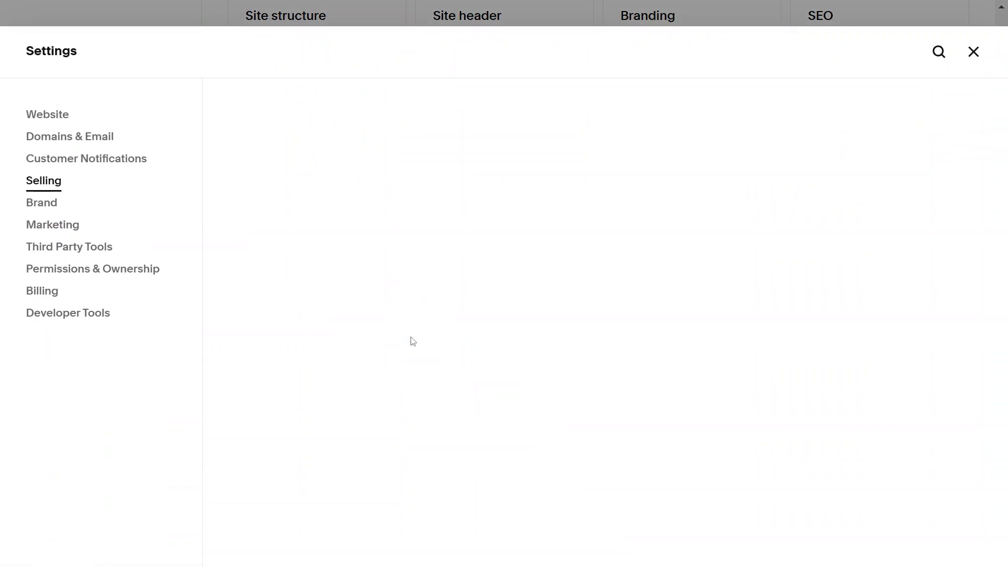
{"action": "scroll", "coordinate": [492, 210], "scroll_direction": "down", "scroll_amount": 4}
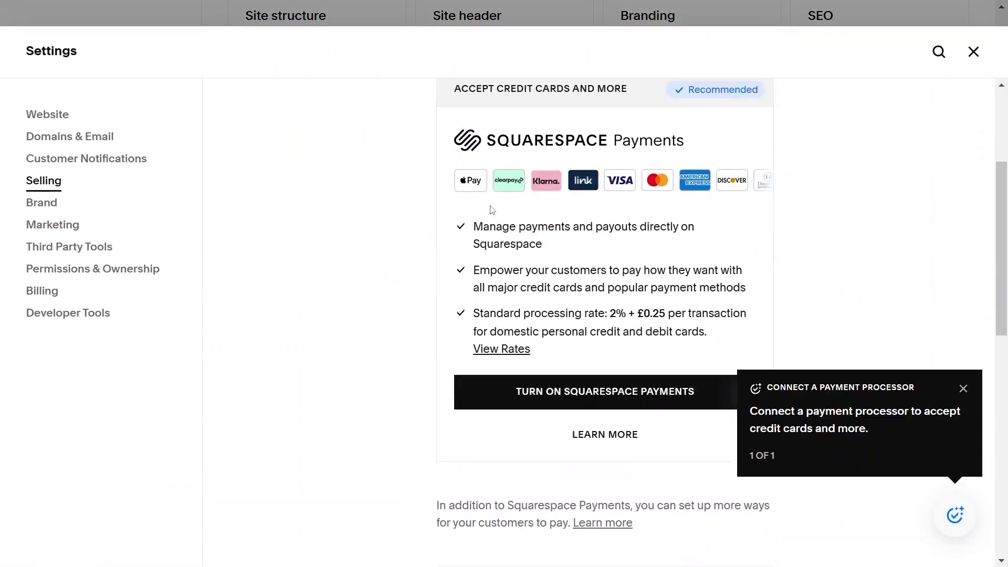
{"action": "scroll", "coordinate": [492, 210], "scroll_direction": "down", "scroll_amount": 10}
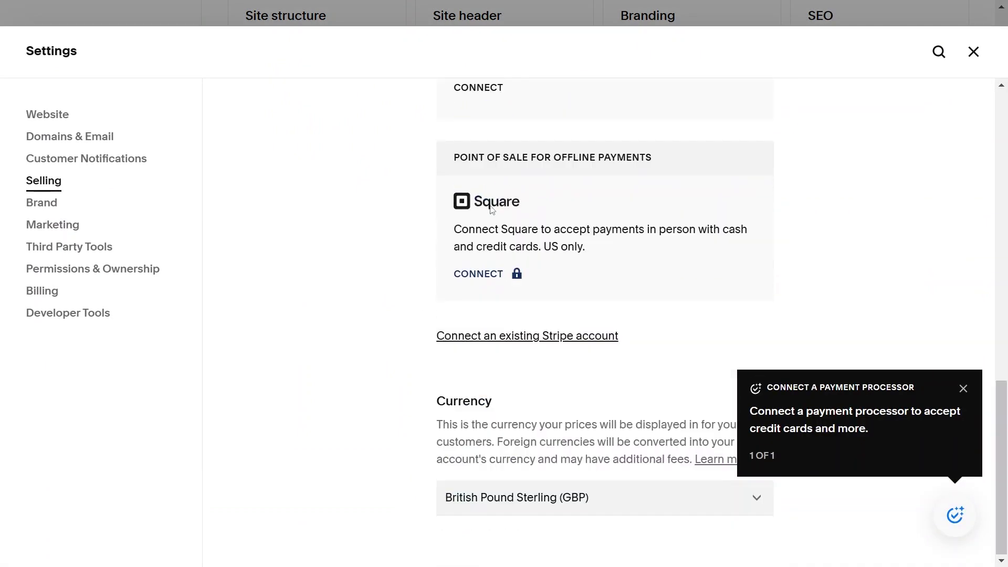
{"action": "scroll", "coordinate": [492, 210], "scroll_direction": "up", "scroll_amount": 12}
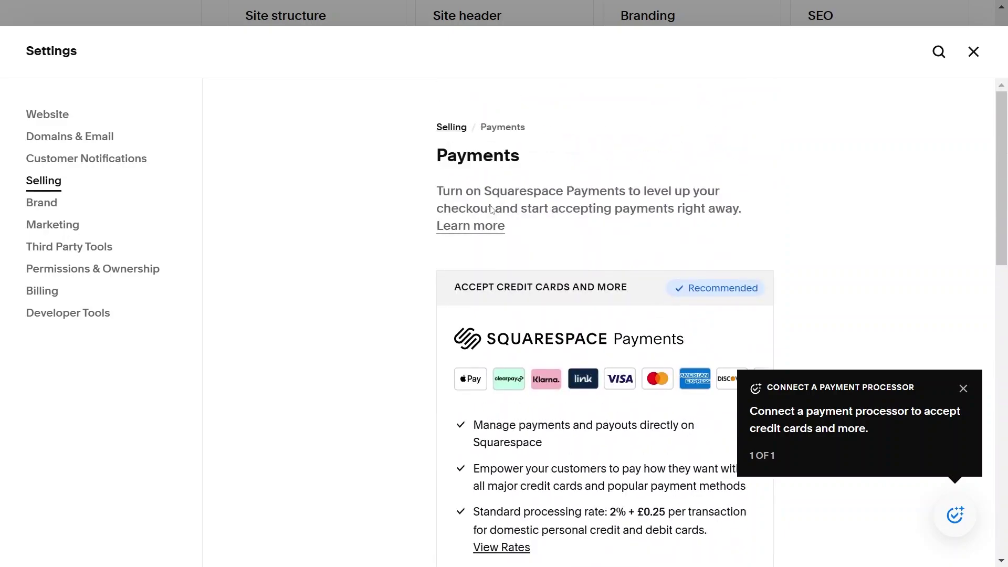
{"action": "scroll", "coordinate": [491, 210], "scroll_direction": "down", "scroll_amount": 4}
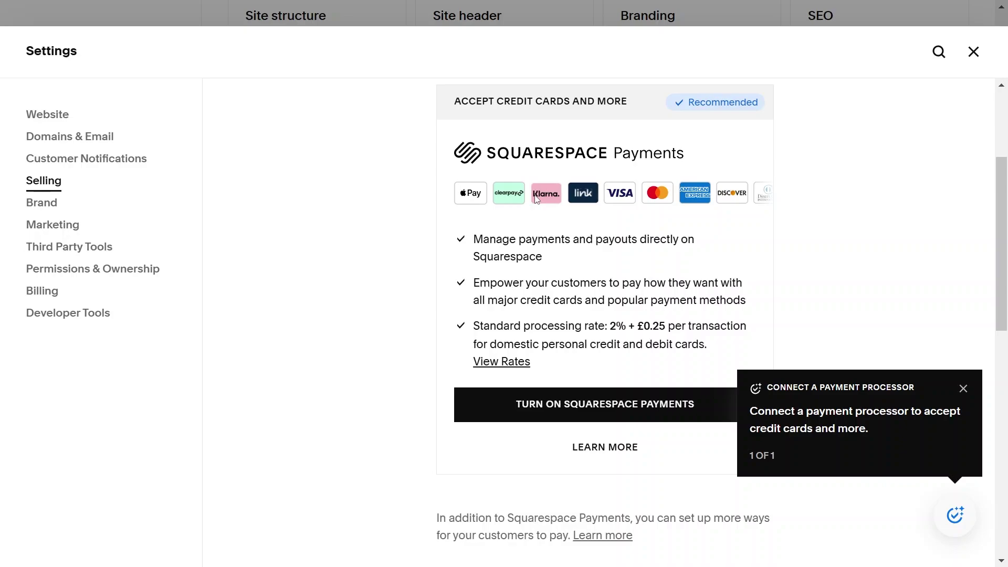
{"action": "scroll", "coordinate": [579, 374], "scroll_direction": "down", "scroll_amount": 10}
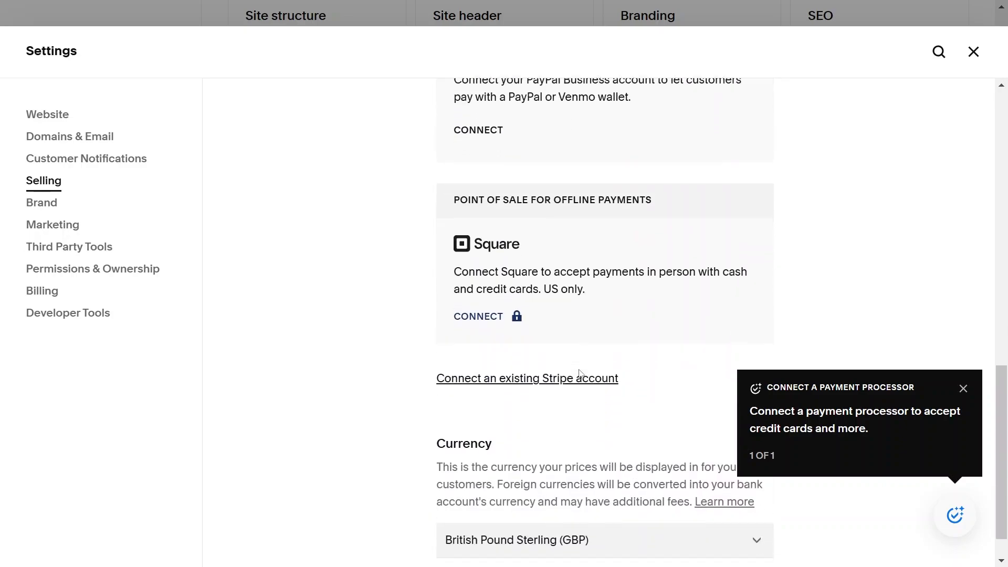
{"action": "scroll", "coordinate": [579, 374], "scroll_direction": "up", "scroll_amount": 6}
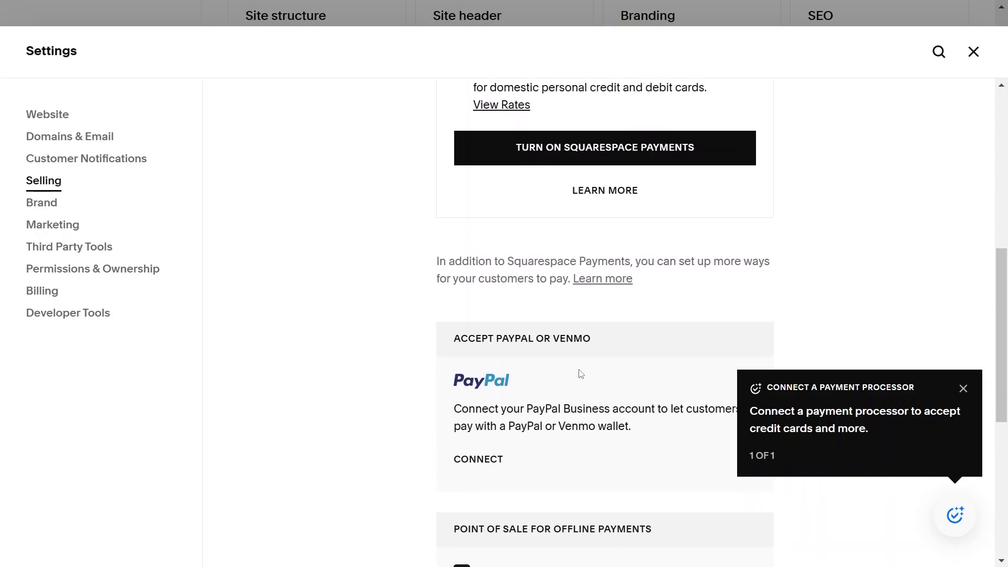
{"action": "scroll", "coordinate": [581, 374], "scroll_direction": "down", "scroll_amount": 2}
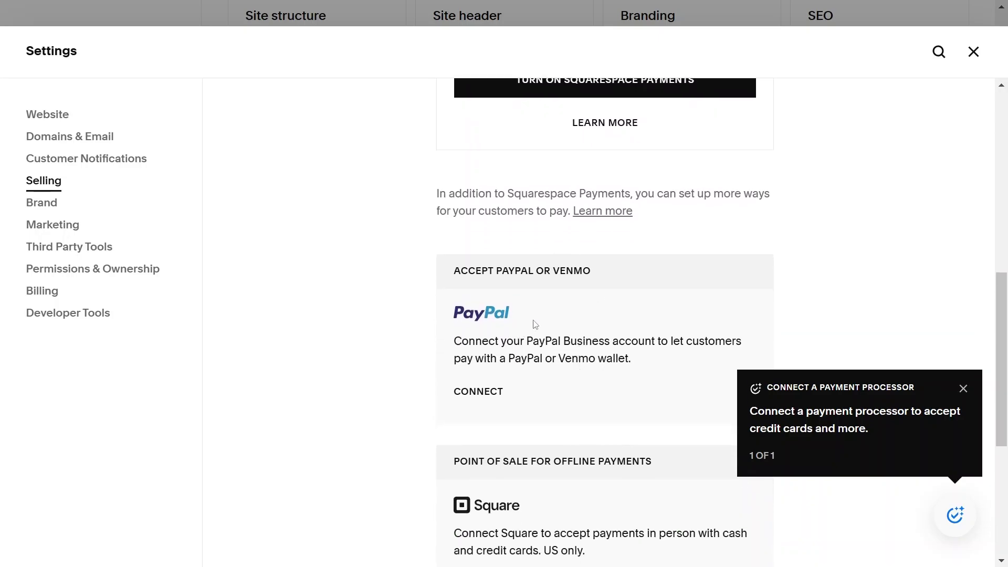
{"action": "scroll", "coordinate": [535, 324], "scroll_direction": "down", "scroll_amount": 6}
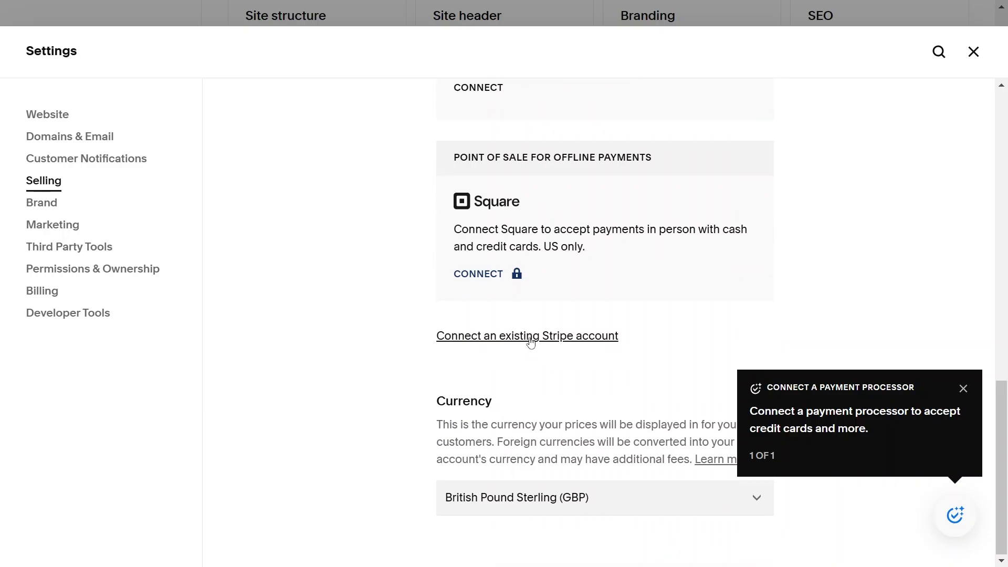
{"action": "scroll", "coordinate": [607, 196], "scroll_direction": "up", "scroll_amount": 15}
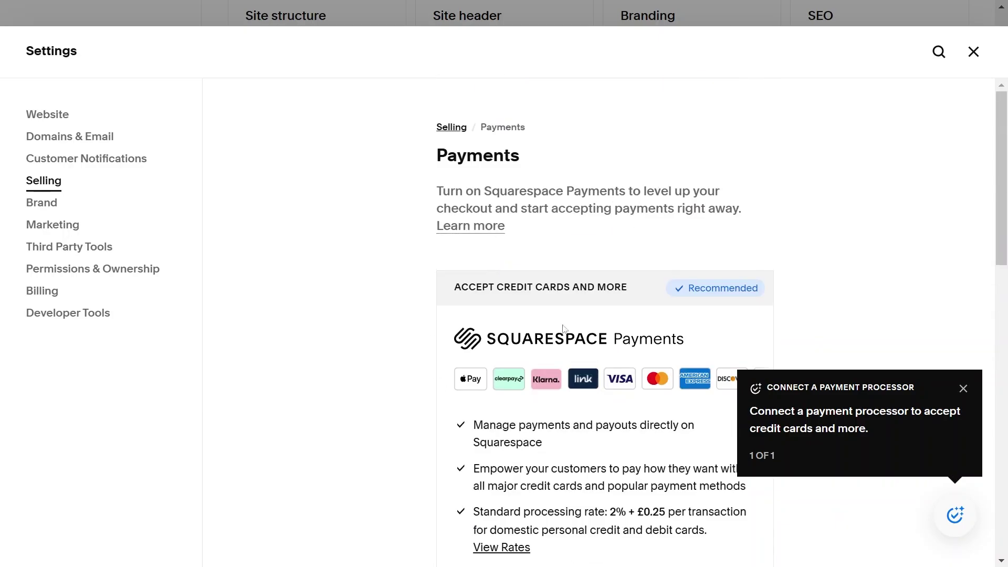
{"action": "scroll", "coordinate": [585, 285], "scroll_direction": "down", "scroll_amount": 5}
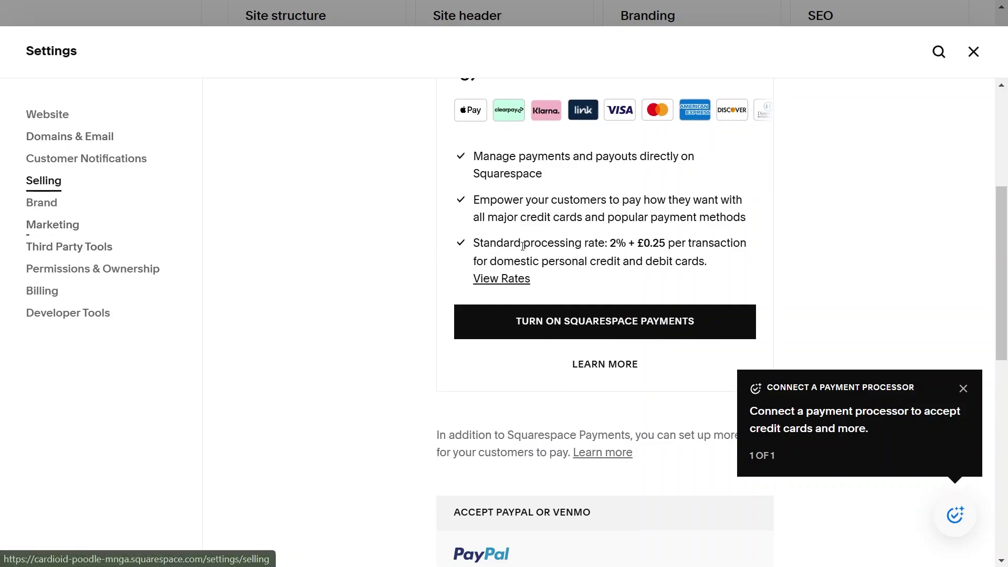
{"action": "left_click", "coordinate": [973, 51]}
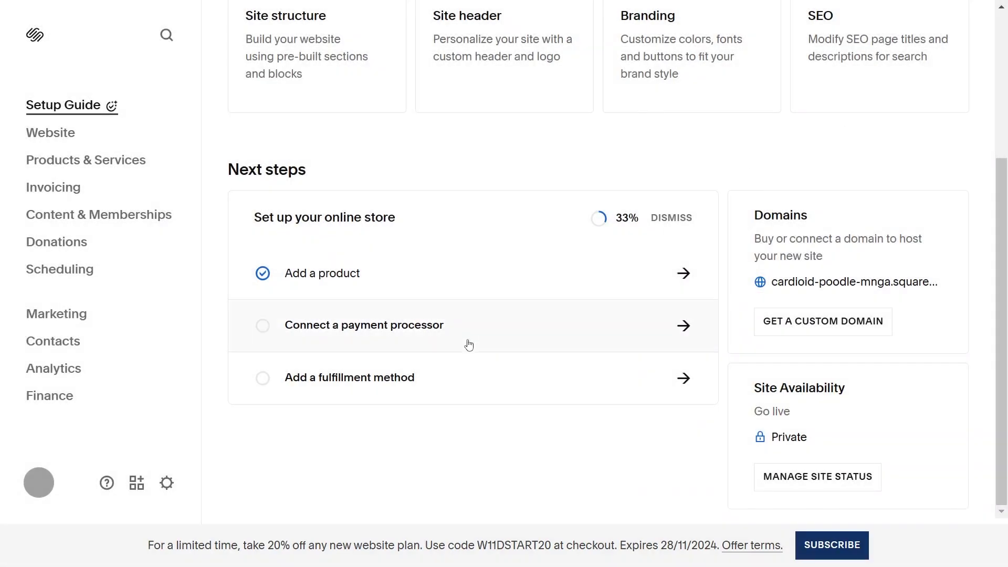
- Open the fulfillment method setup task and examine the rate methods offered for adding a shipping option
{"action": "left_click", "coordinate": [435, 382]}
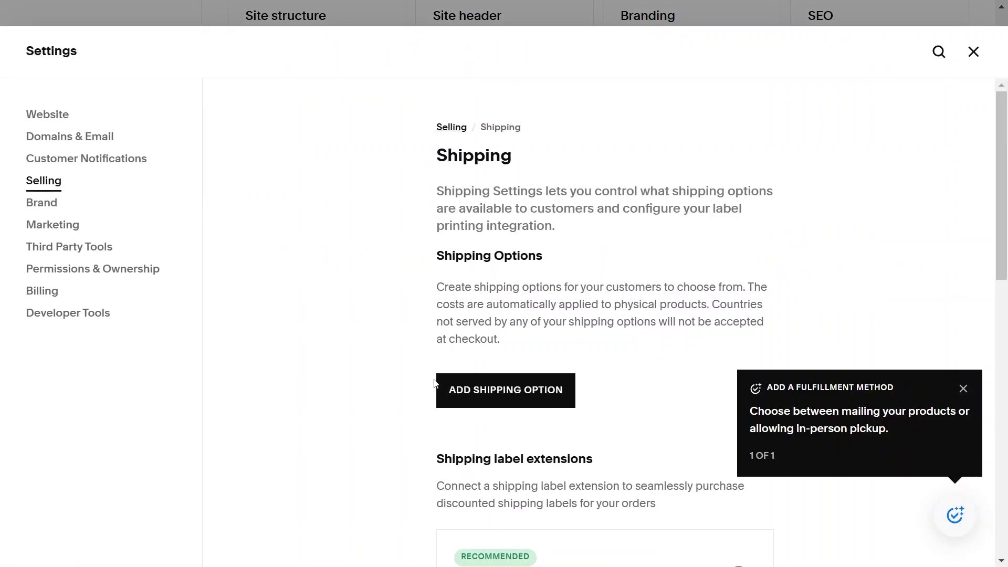
{"action": "left_click", "coordinate": [507, 383]}
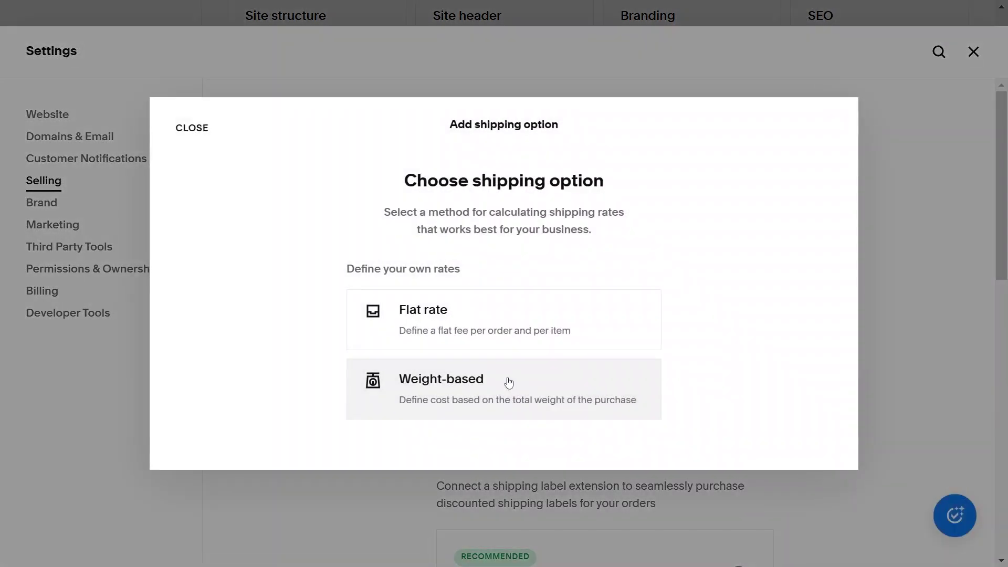
{"action": "left_click", "coordinate": [190, 130]}
{"action": "scroll", "coordinate": [465, 257], "scroll_direction": "down", "scroll_amount": 5}
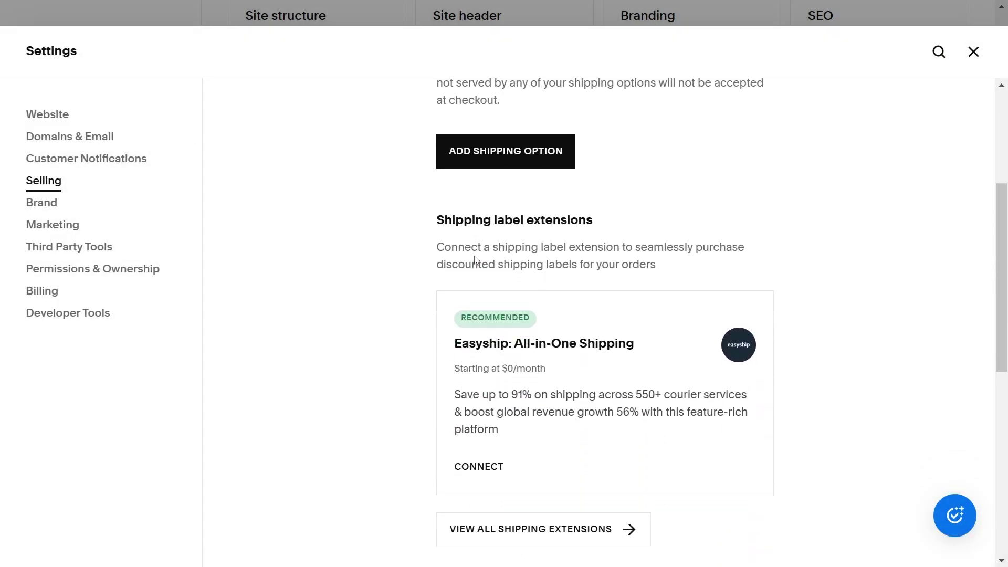
{"action": "scroll", "coordinate": [500, 193], "scroll_direction": "up", "scroll_amount": 1}
{"action": "left_click", "coordinate": [499, 194]}
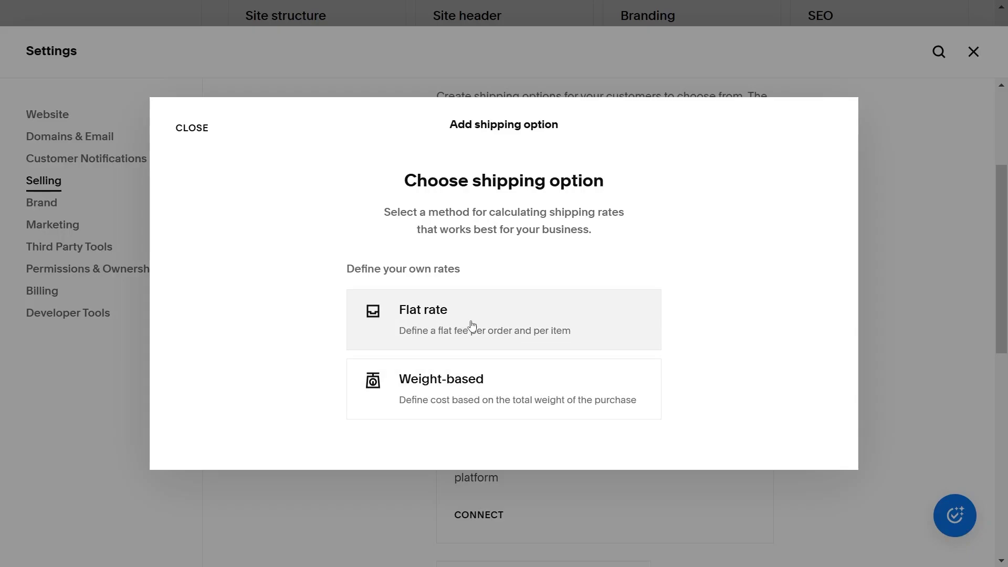
{"action": "left_click", "coordinate": [193, 128]}
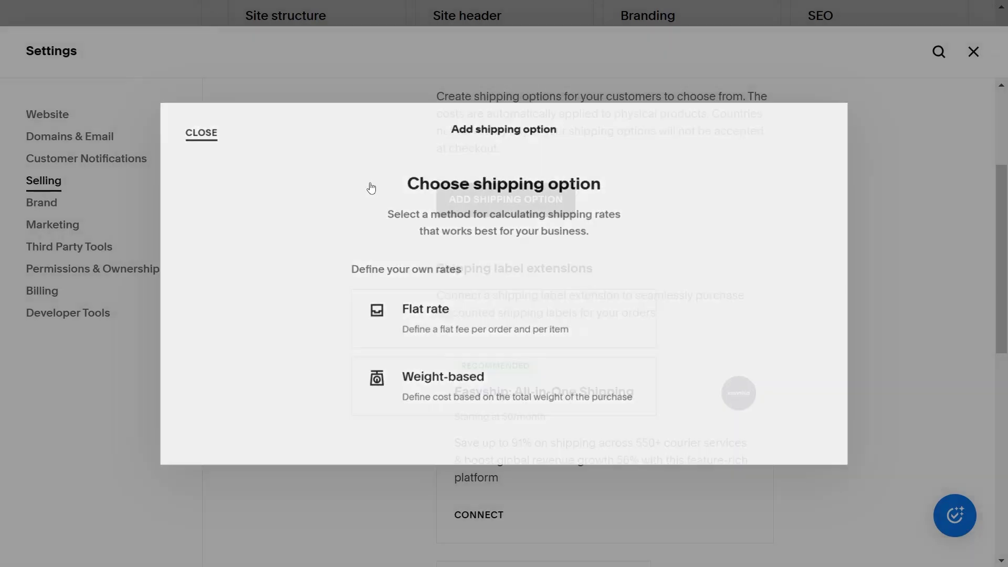
- Read through the shipping extension, pickup, local delivery and fulfillment profile sections of the Shipping settings, then close the settings
{"action": "scroll", "coordinate": [476, 280], "scroll_direction": "down", "scroll_amount": 8}
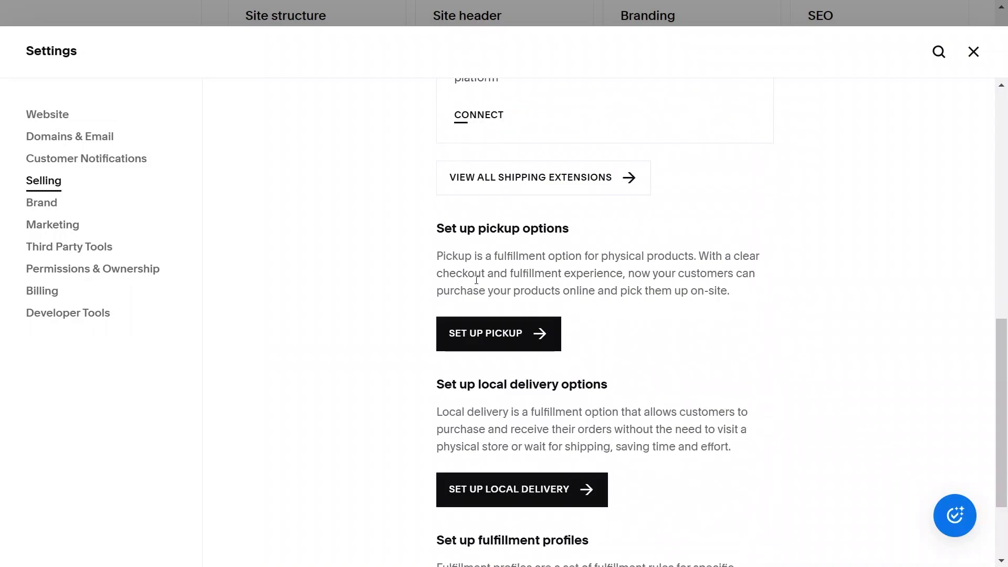
{"action": "scroll", "coordinate": [476, 279], "scroll_direction": "down", "scroll_amount": 2}
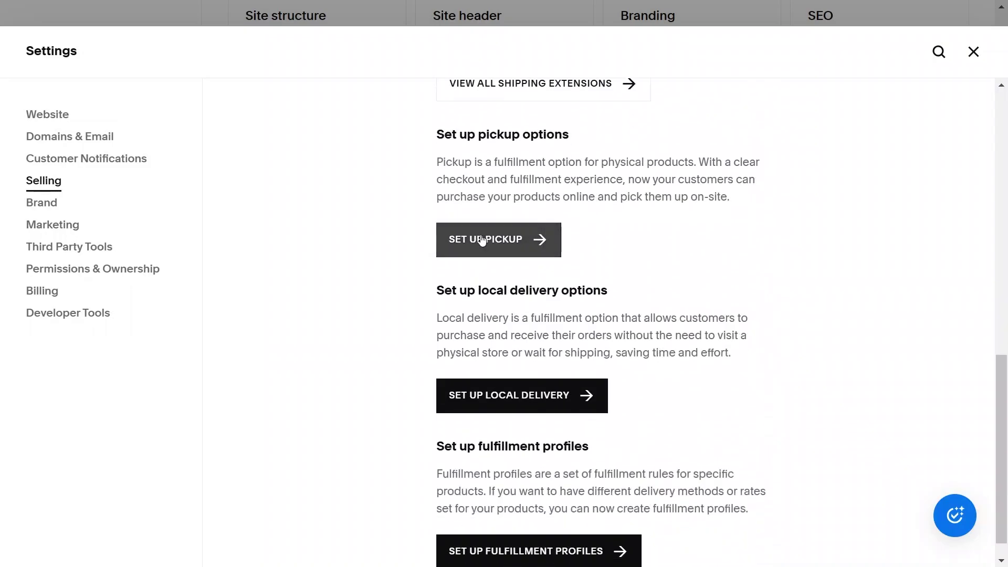
{"action": "scroll", "coordinate": [479, 238], "scroll_direction": "down", "scroll_amount": 1}
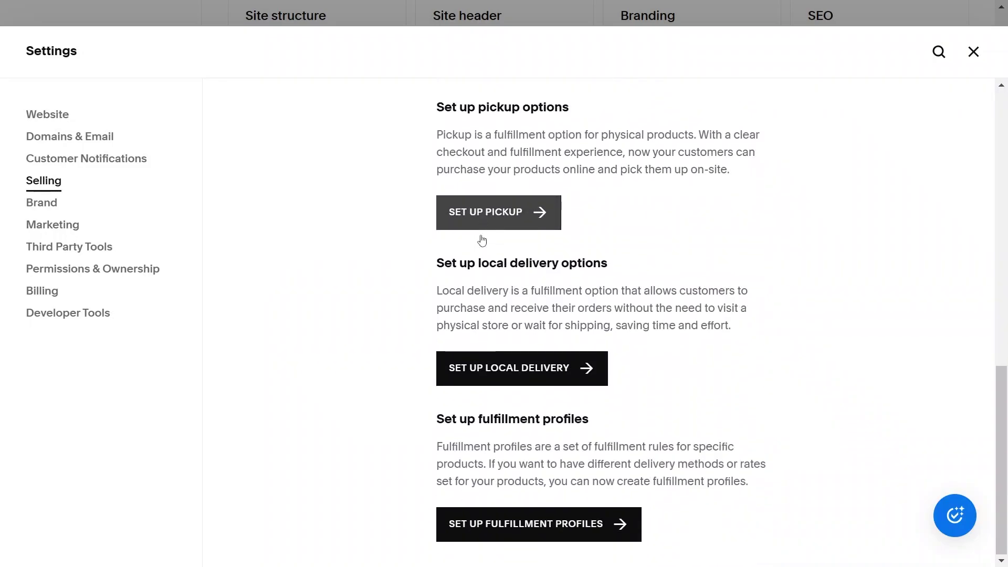
{"action": "right_click", "coordinate": [499, 450]}
{"action": "left_click_drag", "start_coordinate": [475, 458], "coordinate": [472, 458]}
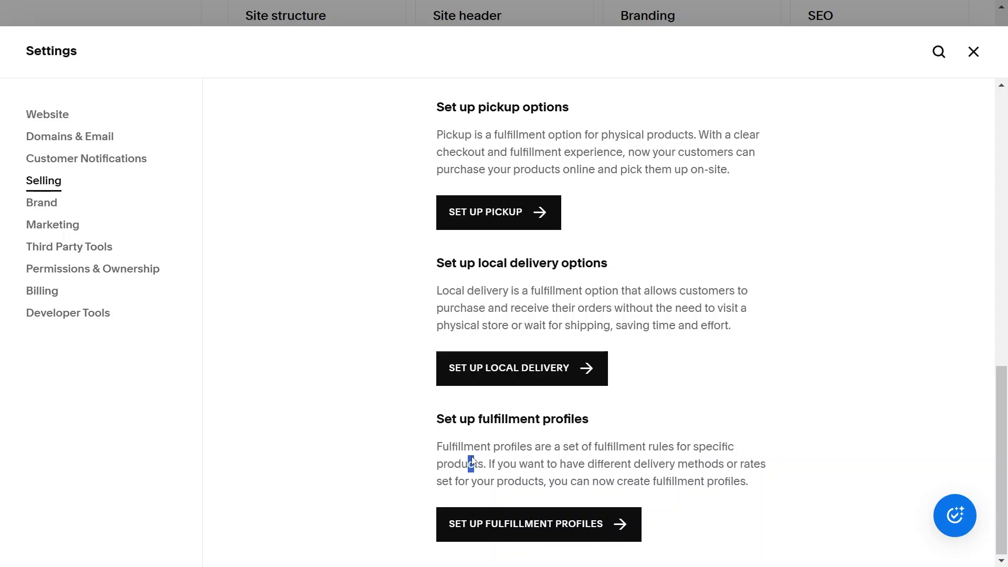
{"action": "left_click", "coordinate": [471, 460]}
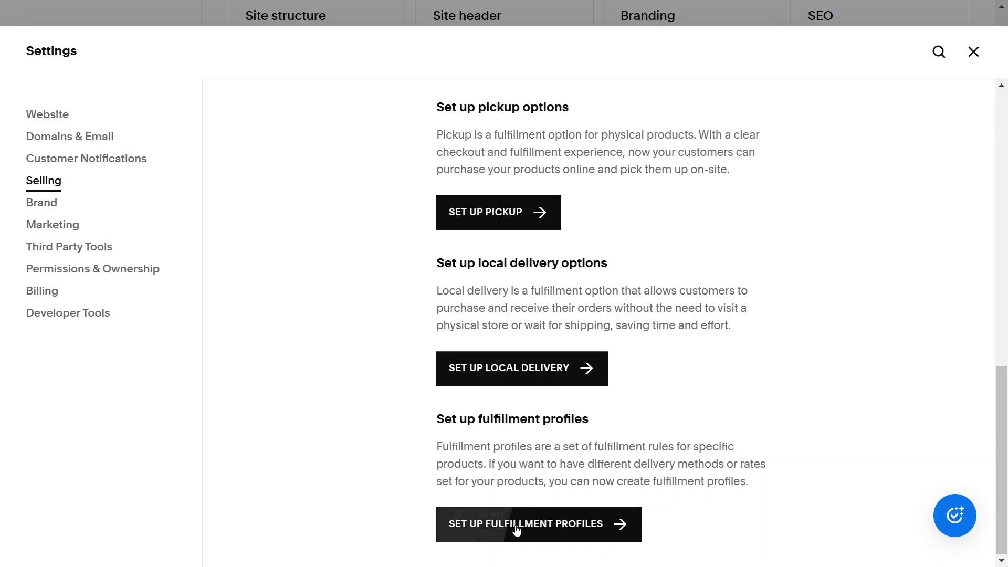
{"action": "scroll", "coordinate": [546, 433], "scroll_direction": "up", "scroll_amount": 10}
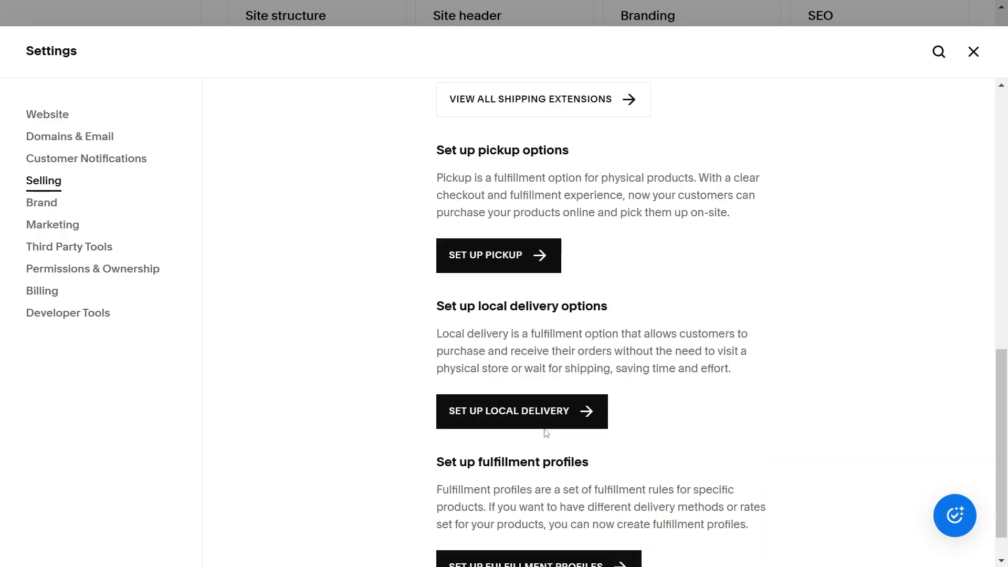
{"action": "scroll", "coordinate": [546, 433], "scroll_direction": "down", "scroll_amount": 4}
{"action": "scroll", "coordinate": [545, 433], "scroll_direction": "down", "scroll_amount": 3}
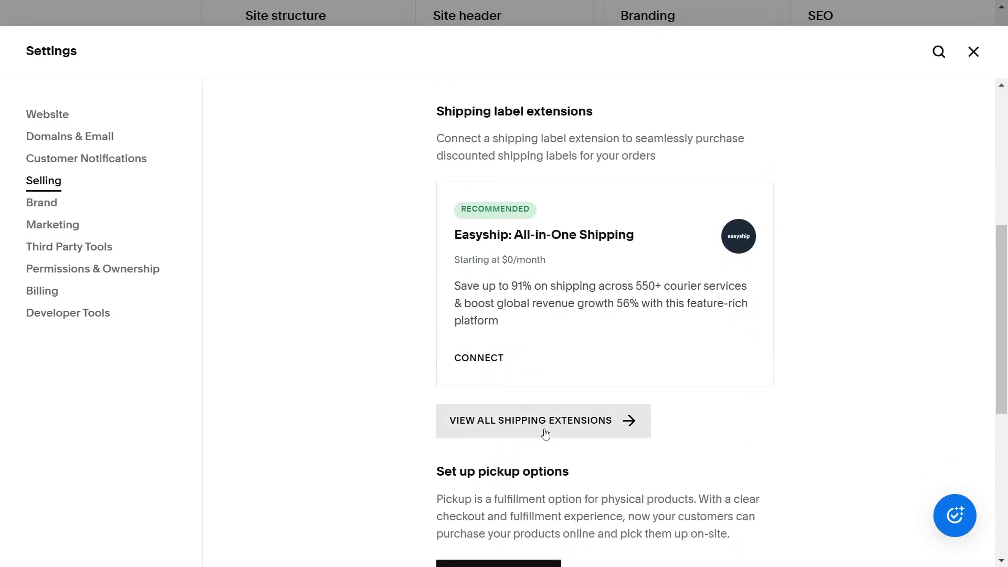
{"action": "scroll", "coordinate": [571, 348], "scroll_direction": "down", "scroll_amount": 7}
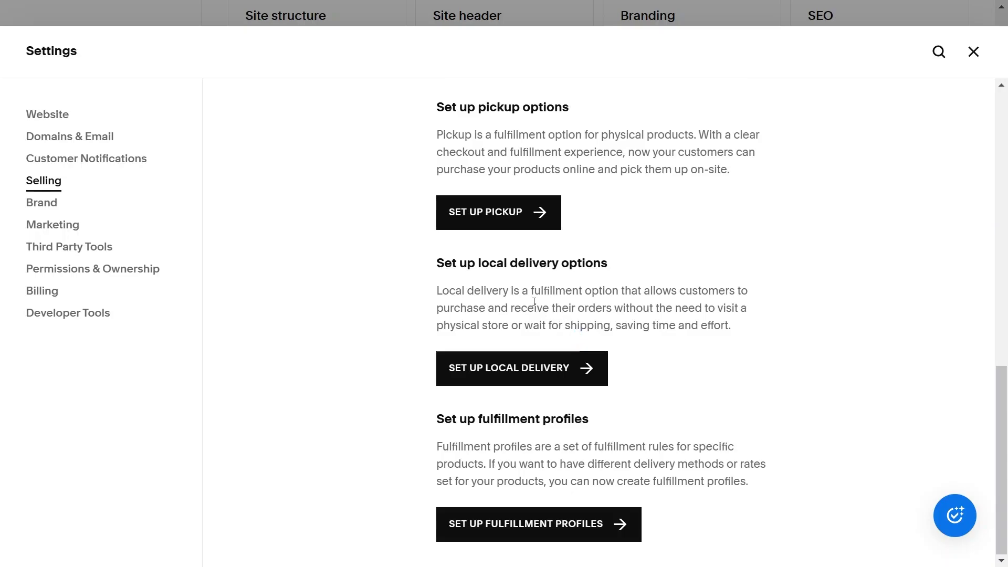
{"action": "scroll", "coordinate": [517, 356], "scroll_direction": "up", "scroll_amount": 15}
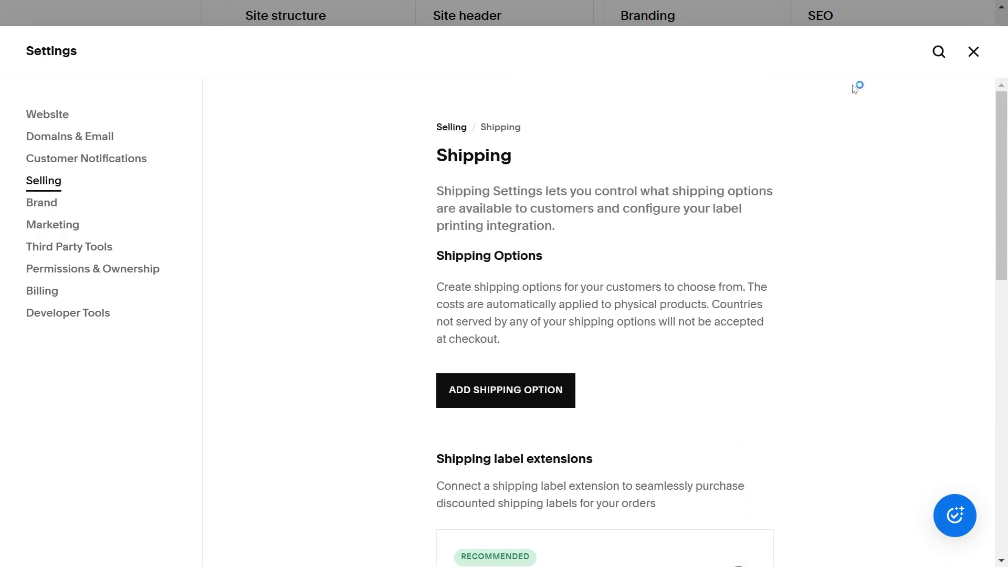
{"action": "left_click", "coordinate": [973, 51]}
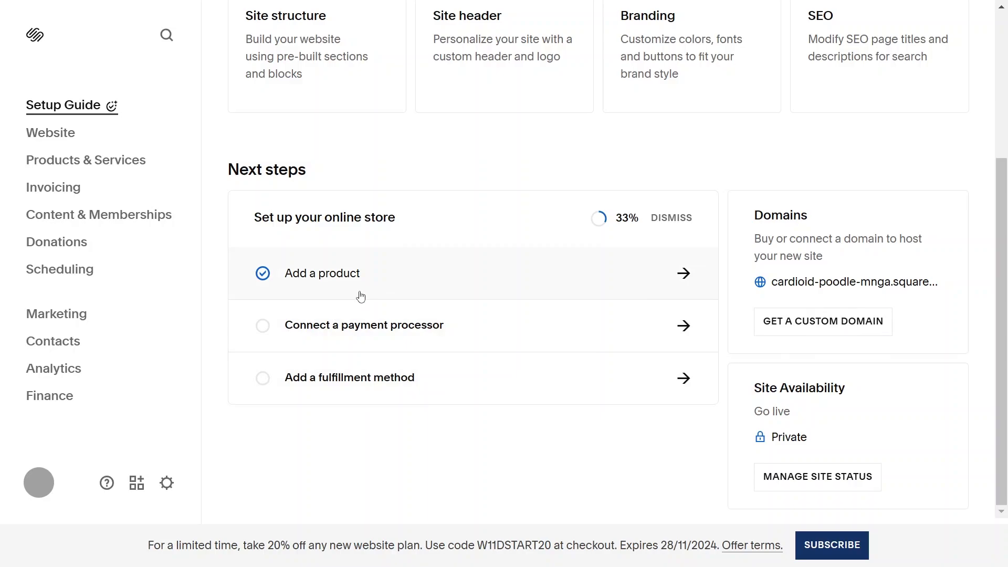
- Review the Setup Guide once more and open the Invoicing overview
{"action": "scroll", "coordinate": [358, 295], "scroll_direction": "up", "scroll_amount": 4}
{"action": "scroll", "coordinate": [361, 297], "scroll_direction": "down", "scroll_amount": 4}
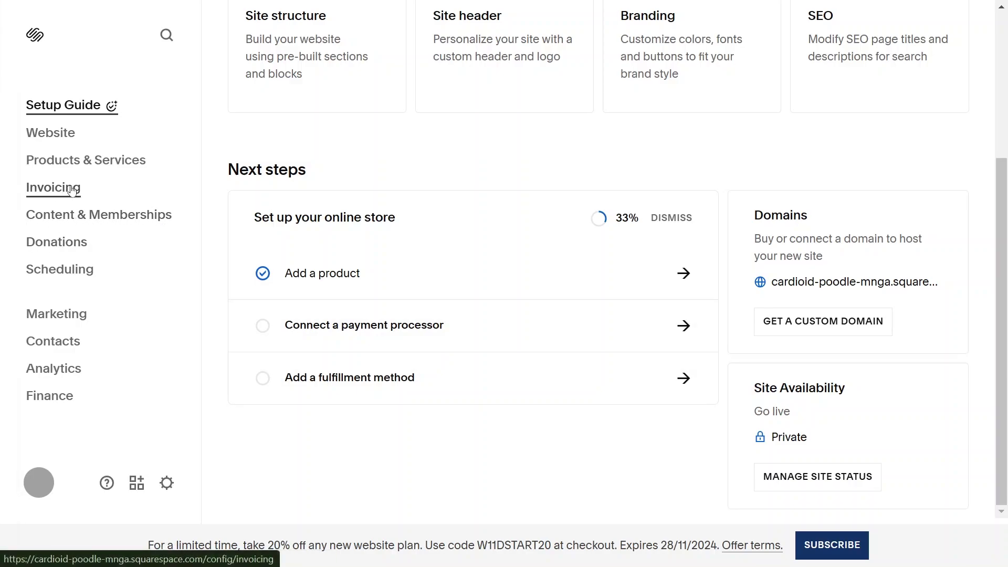
{"action": "left_click", "coordinate": [53, 187]}
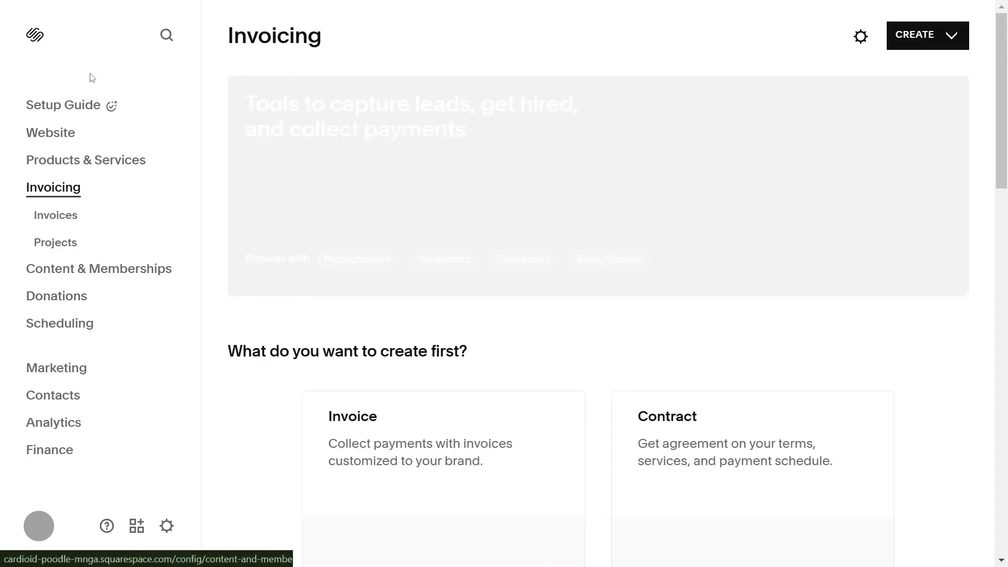
- Return to the website preview and look through the Shop page's products and the section about the latest pieces
{"action": "left_click", "coordinate": [35, 38]}
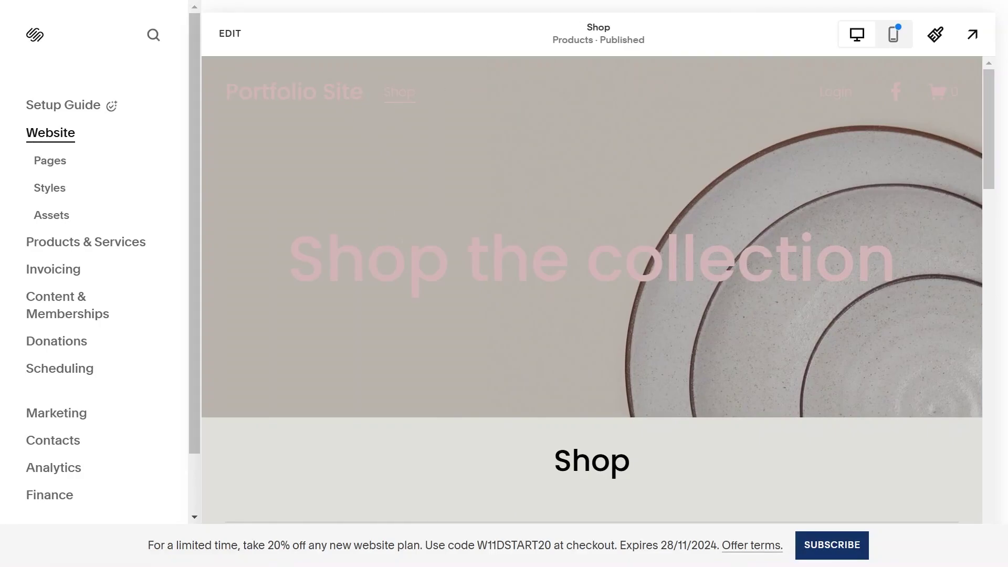
{"action": "scroll", "coordinate": [592, 237], "scroll_direction": "down", "scroll_amount": 1}
{"action": "scroll", "coordinate": [592, 289], "scroll_direction": "down", "scroll_amount": 1}
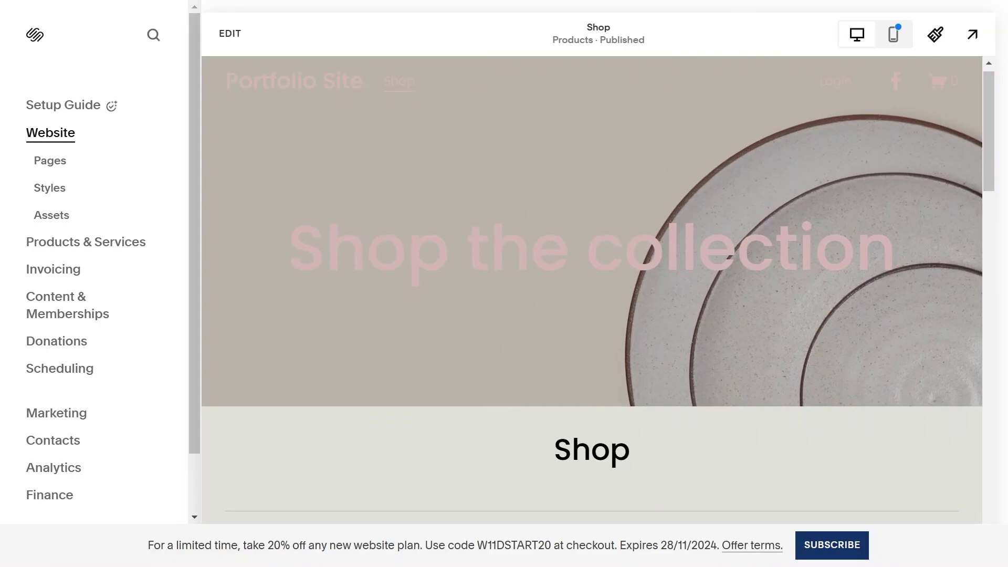
{"action": "scroll", "coordinate": [382, 239], "scroll_direction": "down", "scroll_amount": 6}
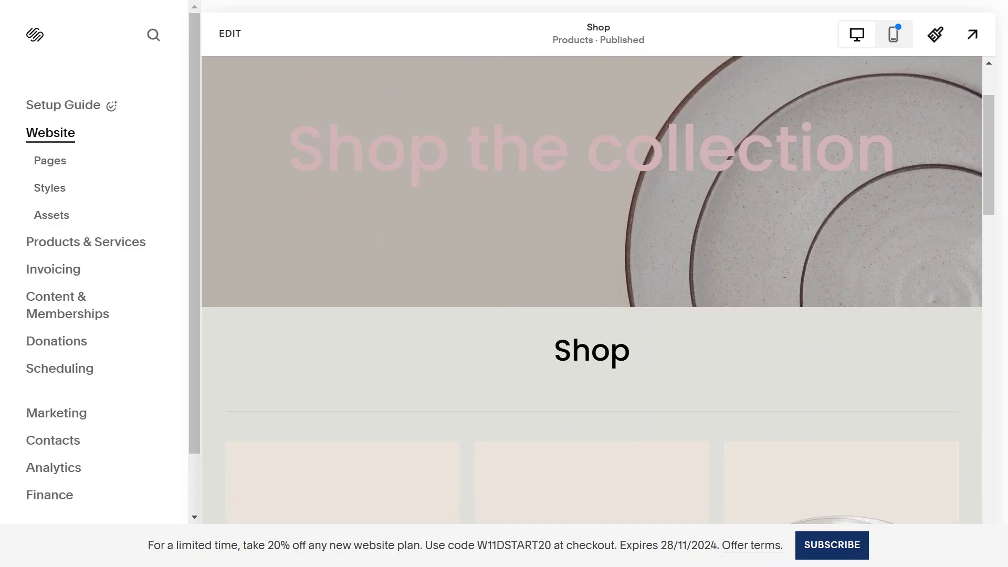
{"action": "scroll", "coordinate": [382, 244], "scroll_direction": "down", "scroll_amount": 2}
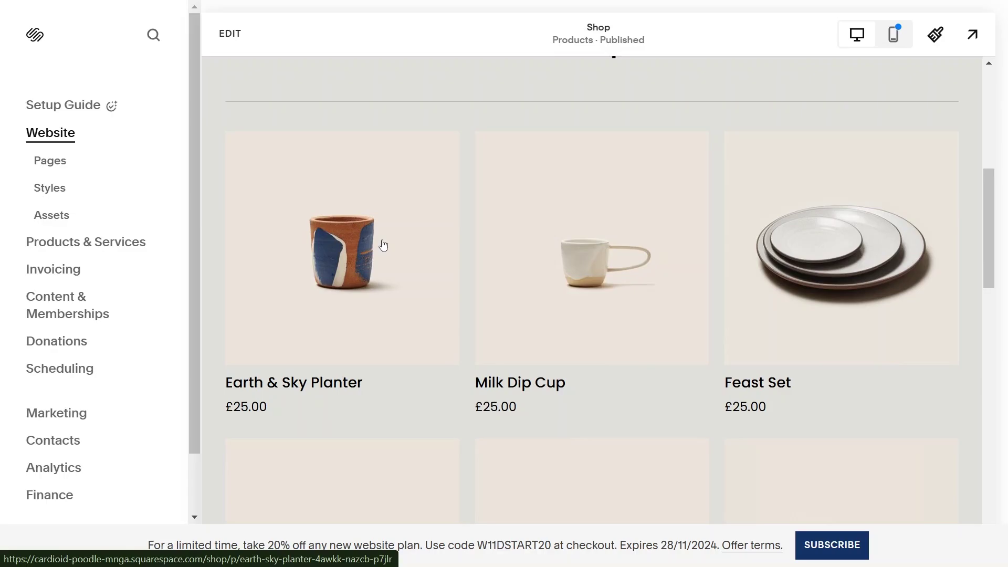
{"action": "scroll", "coordinate": [383, 245], "scroll_direction": "down", "scroll_amount": 3}
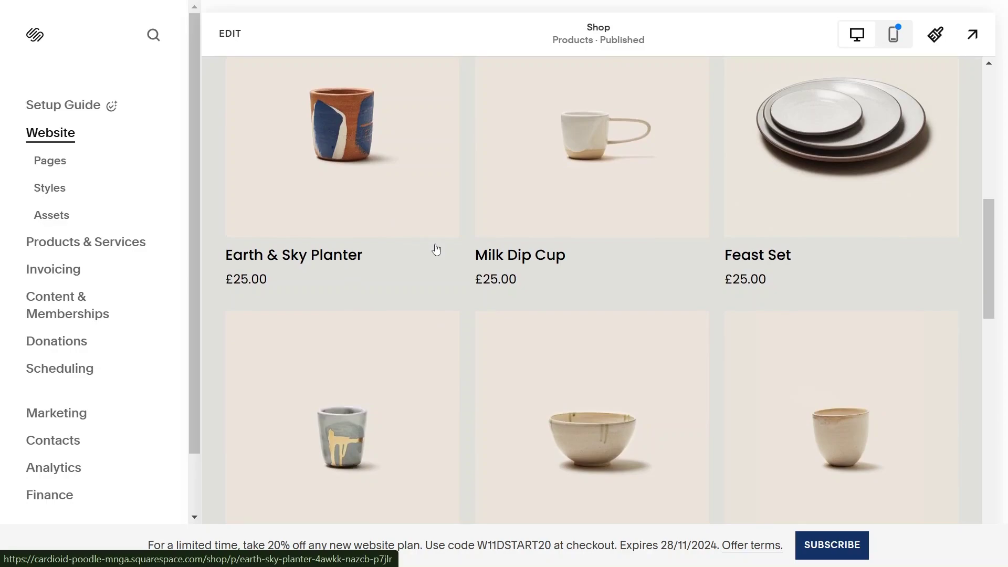
{"action": "scroll", "coordinate": [435, 248], "scroll_direction": "down", "scroll_amount": 1}
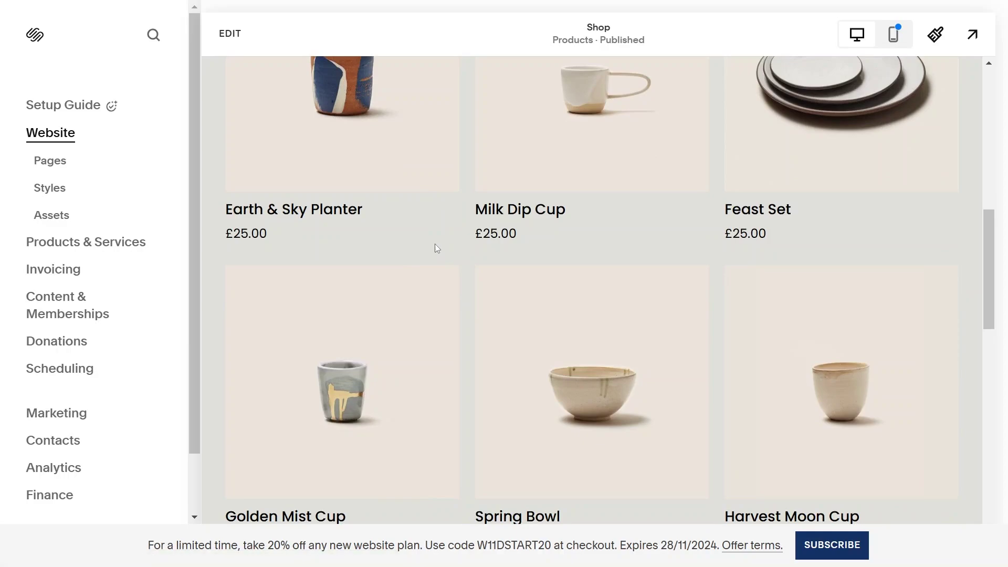
{"action": "scroll", "coordinate": [435, 247], "scroll_direction": "down", "scroll_amount": 1}
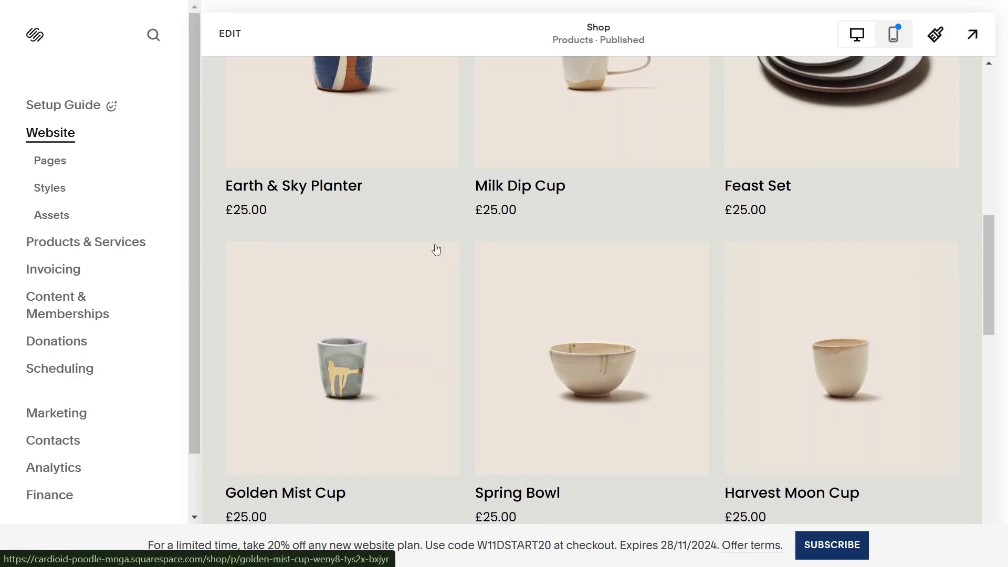
{"action": "scroll", "coordinate": [436, 249], "scroll_direction": "down", "scroll_amount": 2}
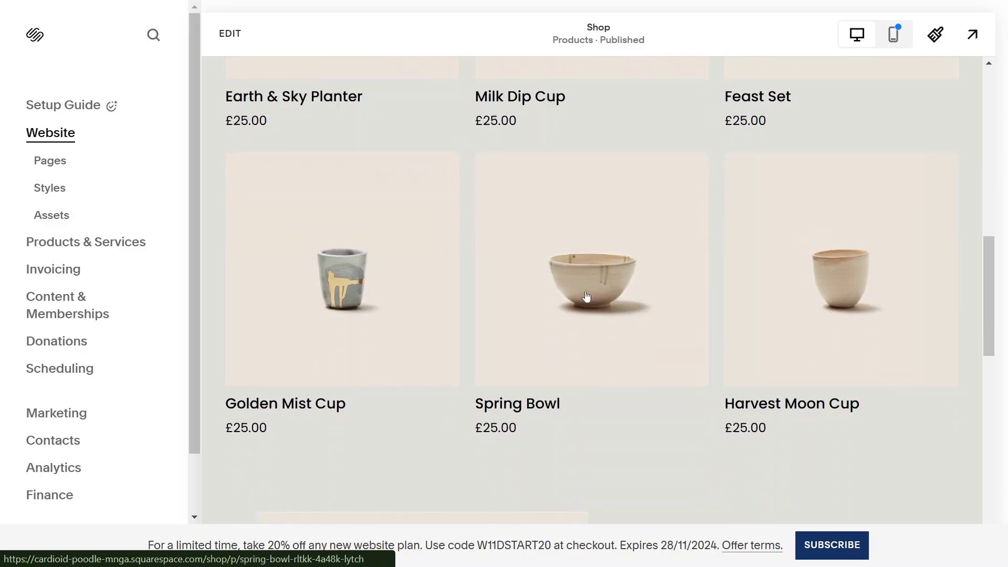
{"action": "scroll", "coordinate": [569, 284], "scroll_direction": "down", "scroll_amount": 2}
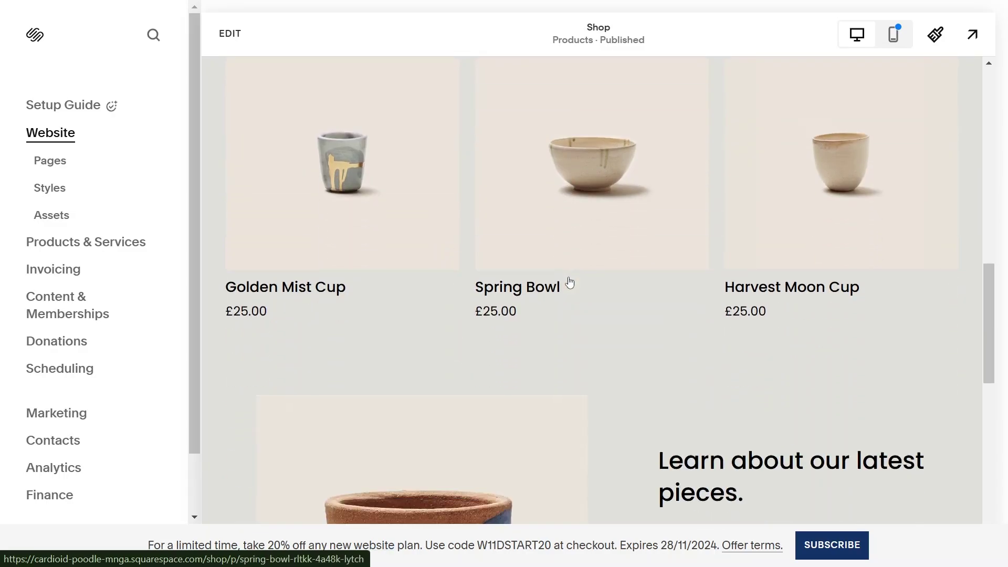
{"action": "scroll", "coordinate": [570, 282], "scroll_direction": "down", "scroll_amount": 4}
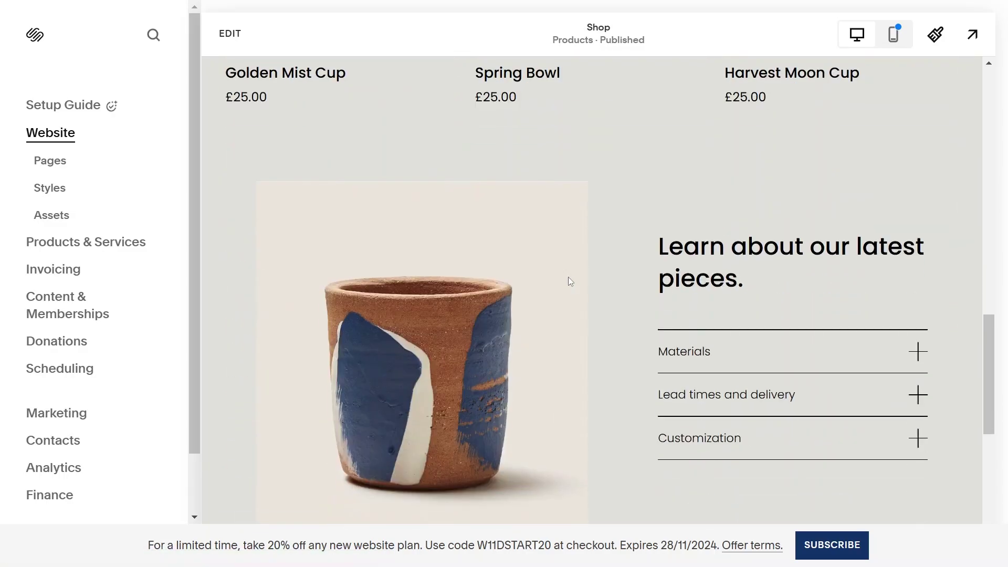
{"action": "scroll", "coordinate": [569, 282], "scroll_direction": "down", "scroll_amount": 2}
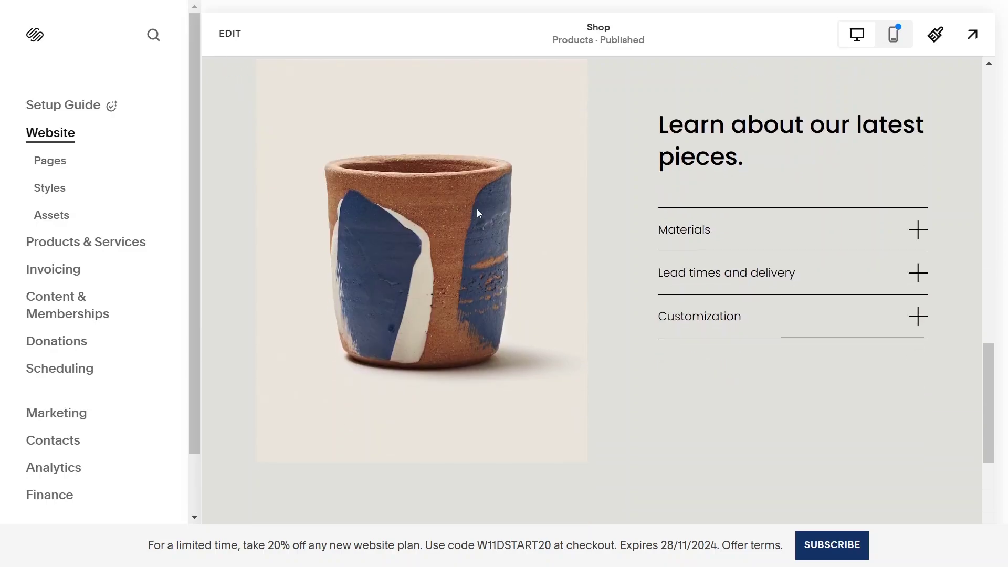